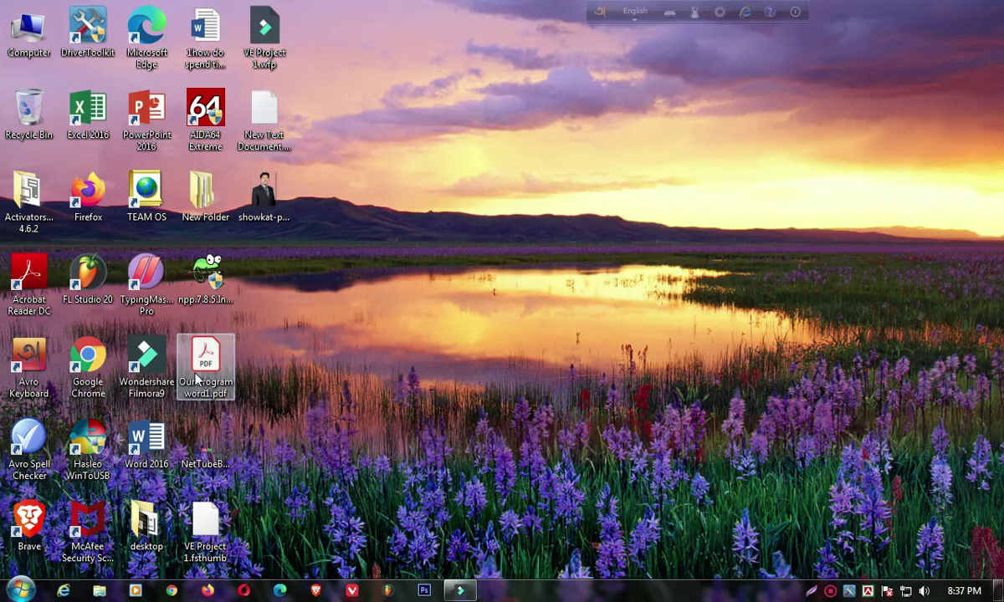
- Open Our Program word1.pdf and highlight the Class-5 topics: pictures, header-footer, text box/WordArt/symbol
double_click(201, 358)
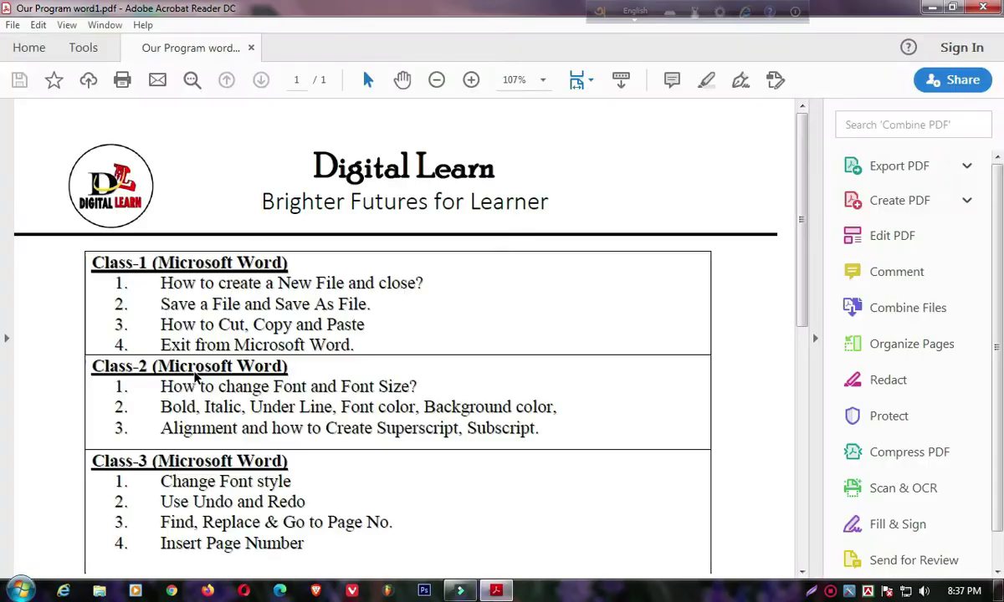
scroll(194, 378, down, 10)
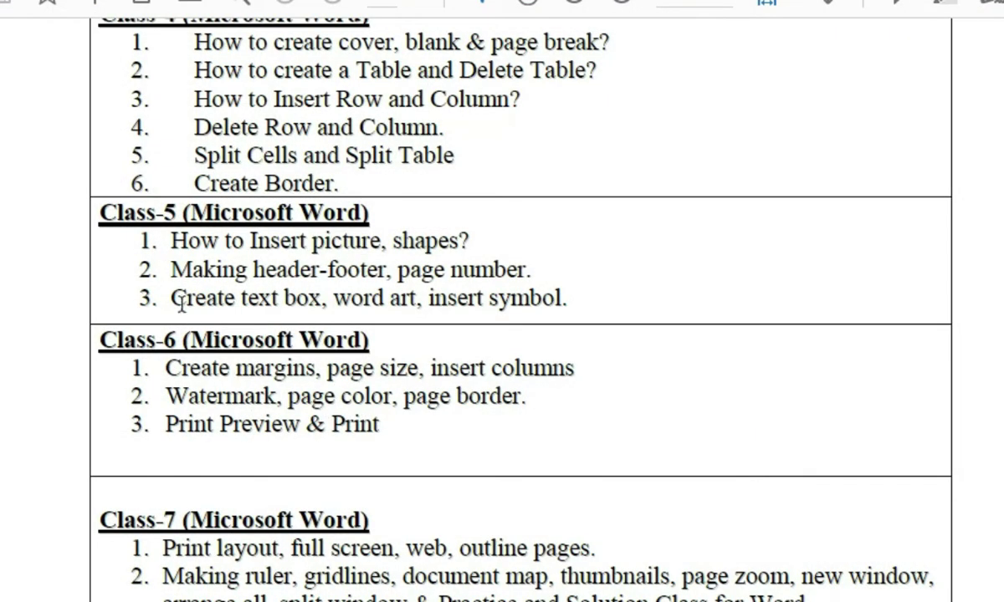
drag(170, 242, 469, 249)
drag(171, 269, 463, 278)
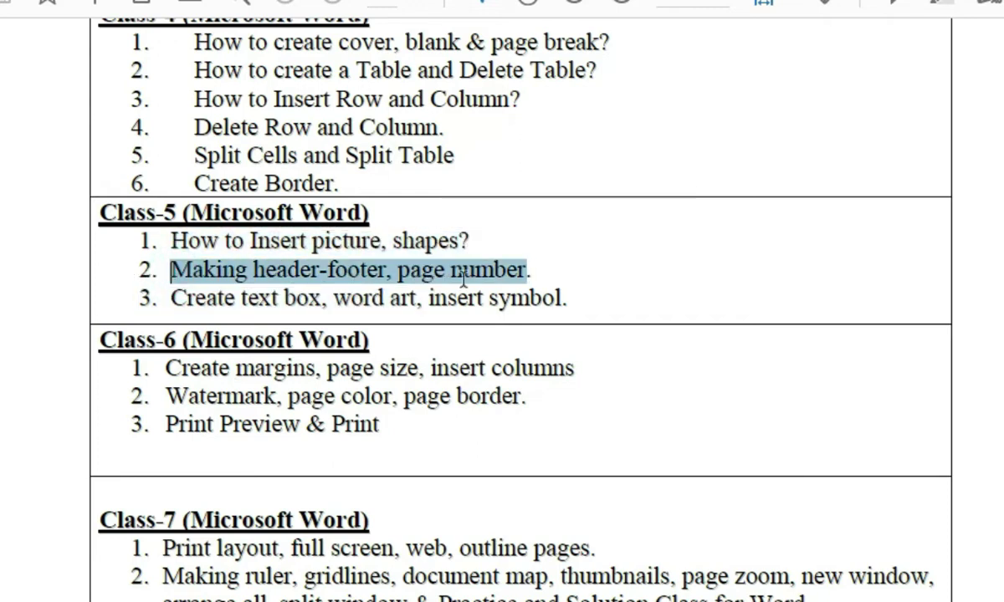
drag(534, 270, 534, 270)
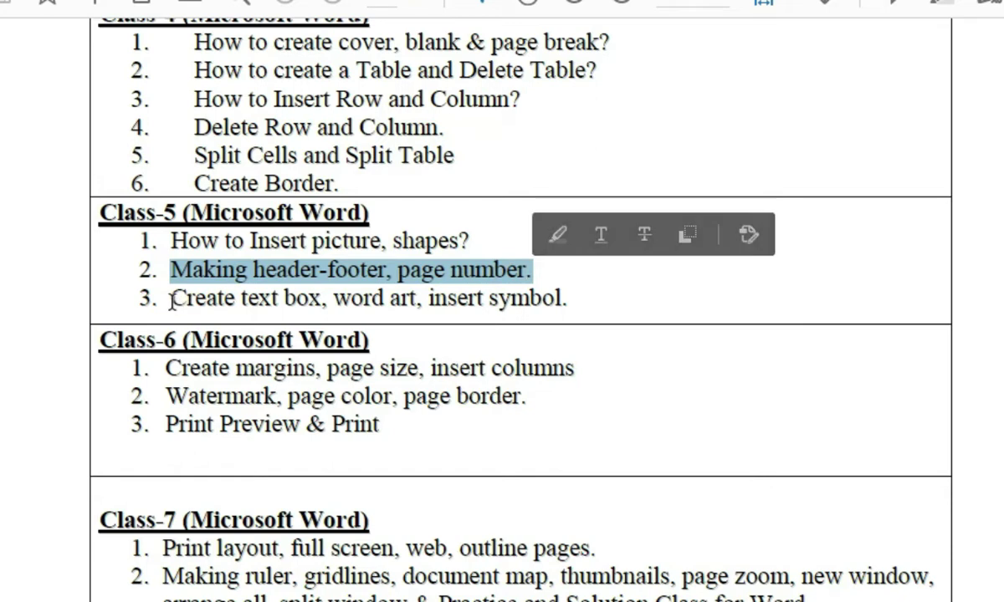
drag(171, 299, 575, 303)
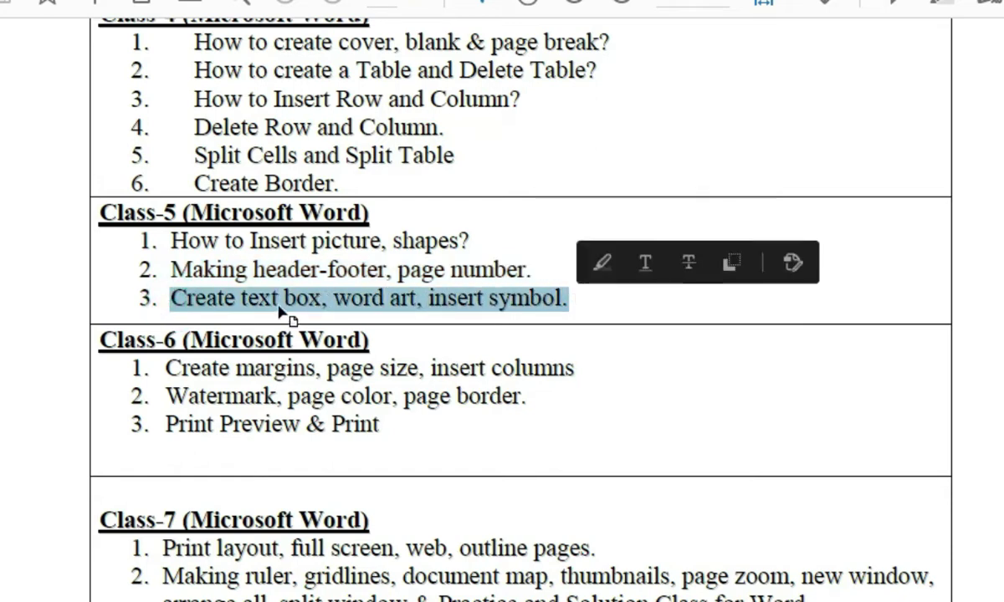
click(265, 251)
drag(172, 243, 387, 244)
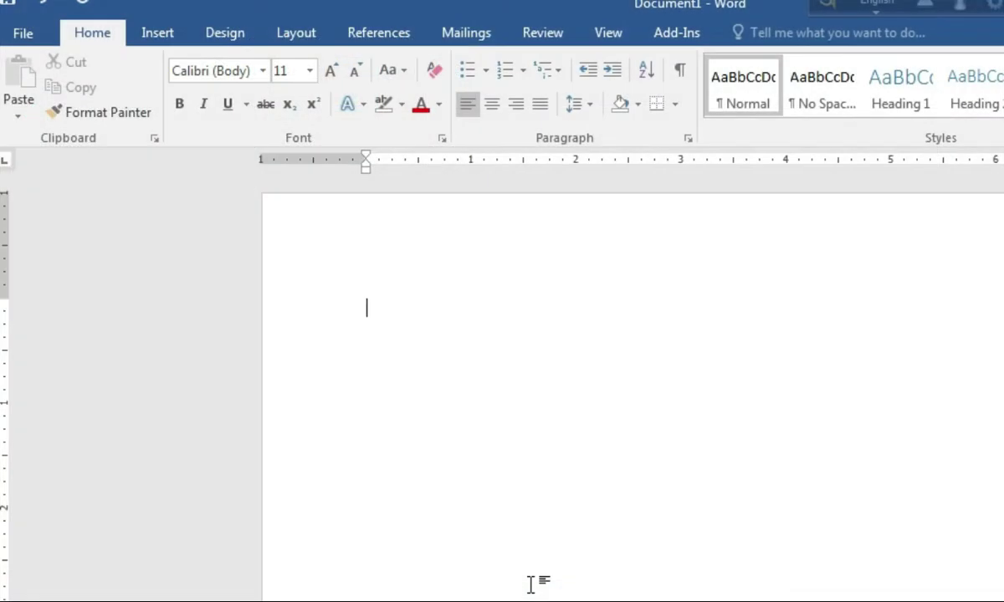
- Show Word's Insert commands and start an Online Pictures insertion
click(147, 35)
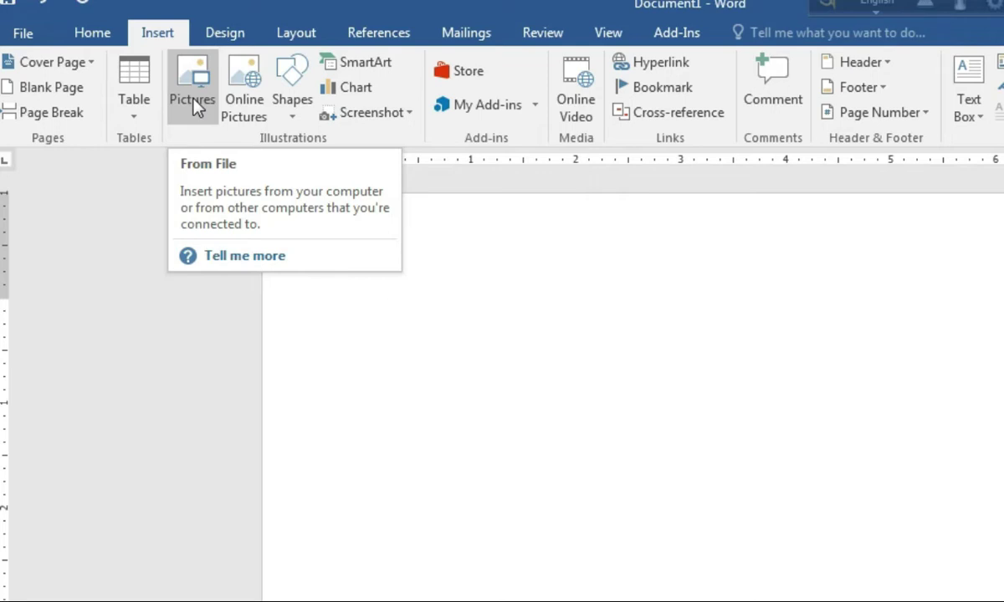
click(243, 96)
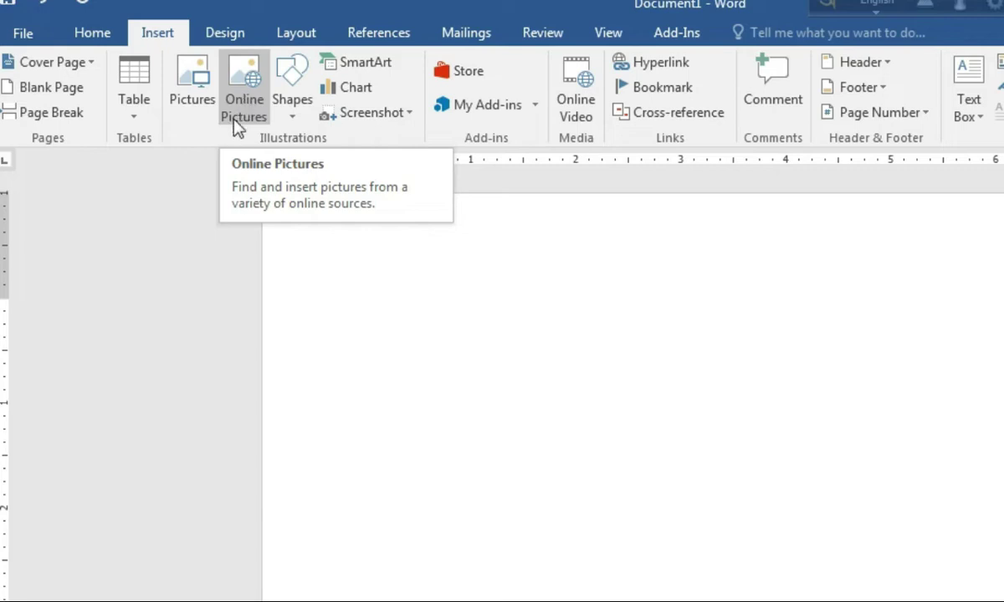
- Browse Desktop, Pictures and Downloads, then select the man-in-suit JPEG photo in Downloads
click(192, 99)
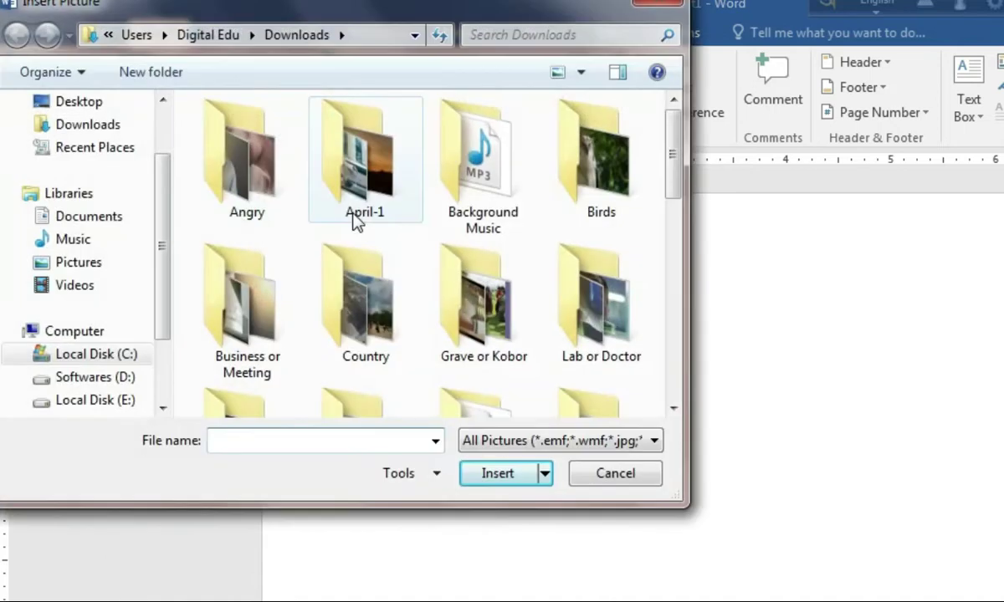
drag(161, 192, 165, 141)
click(74, 183)
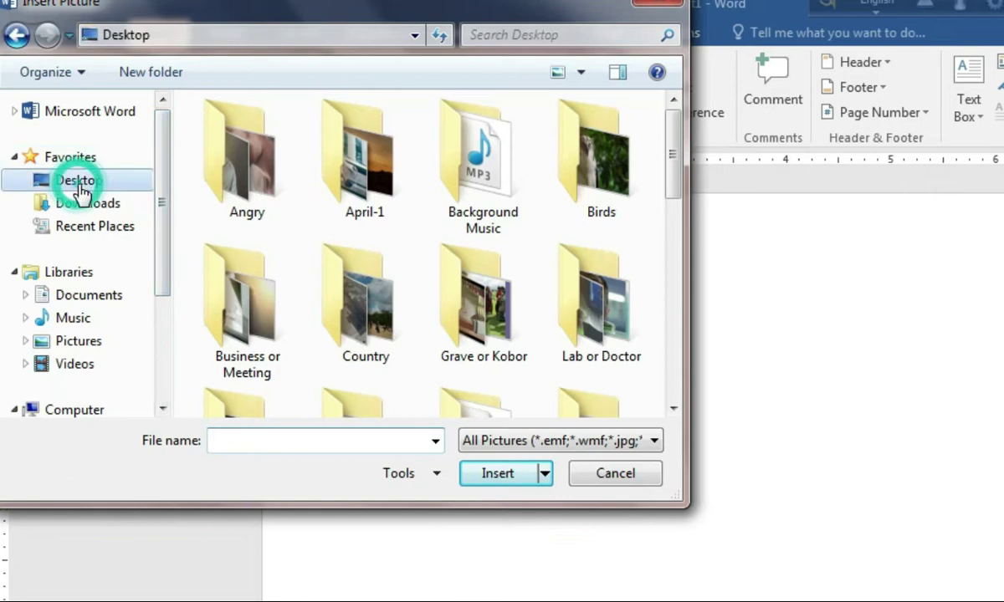
click(87, 206)
drag(160, 216, 162, 193)
click(84, 242)
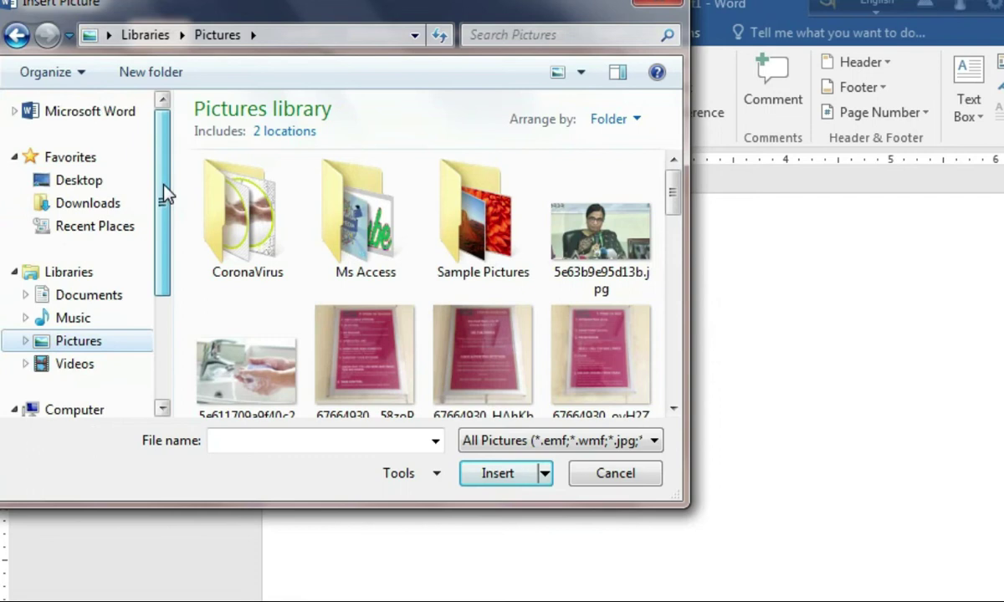
click(81, 206)
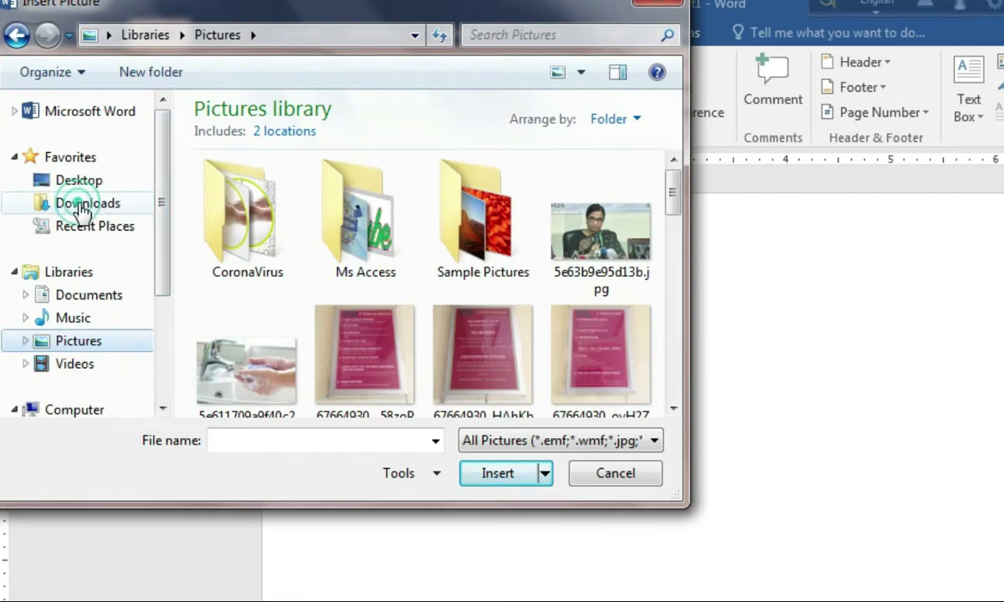
drag(674, 158, 688, 334)
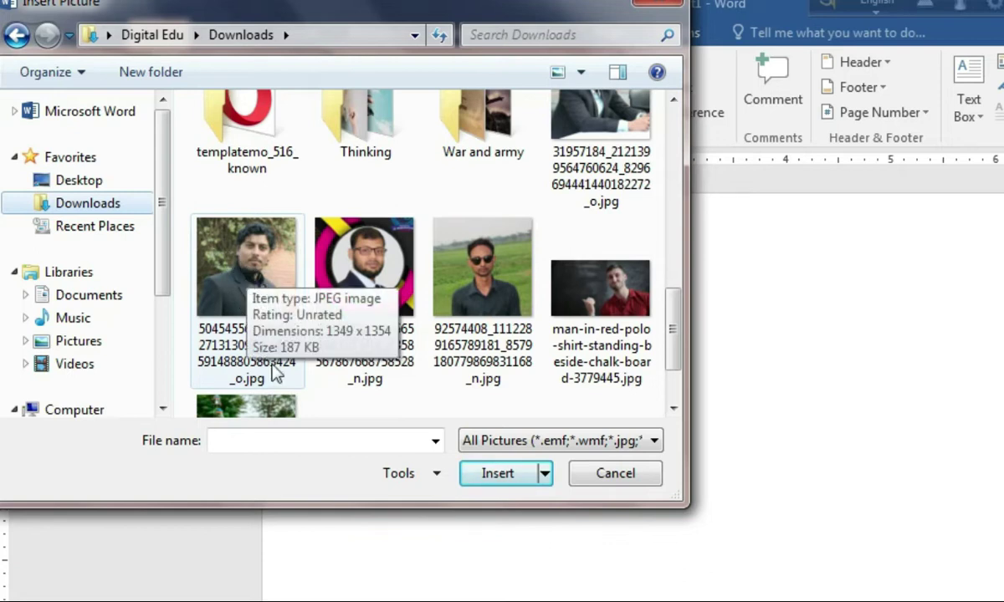
click(246, 285)
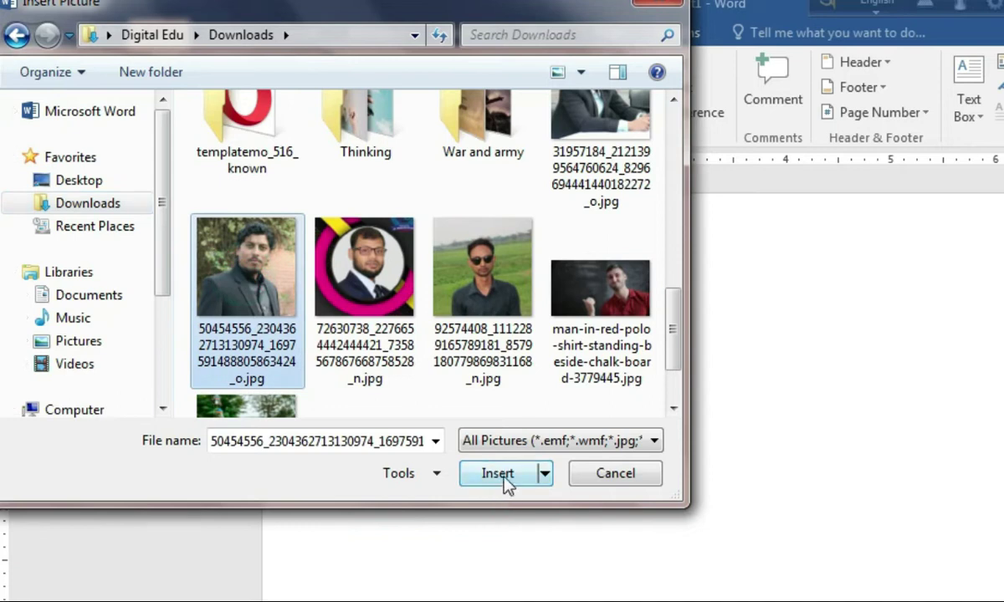
- Insert the chosen portrait photo into the document
double_click(244, 293)
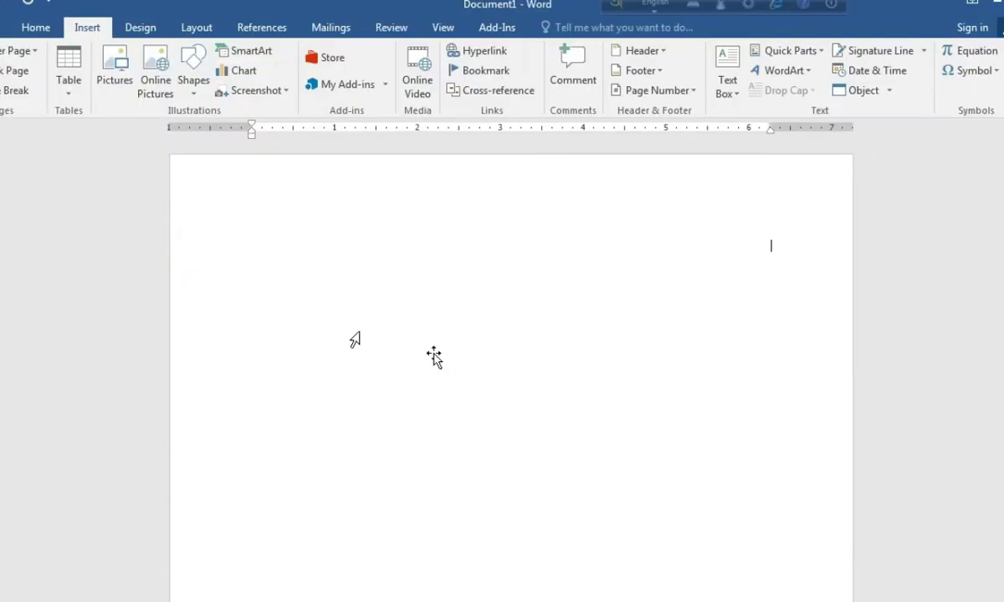
scroll(527, 352, down, 5)
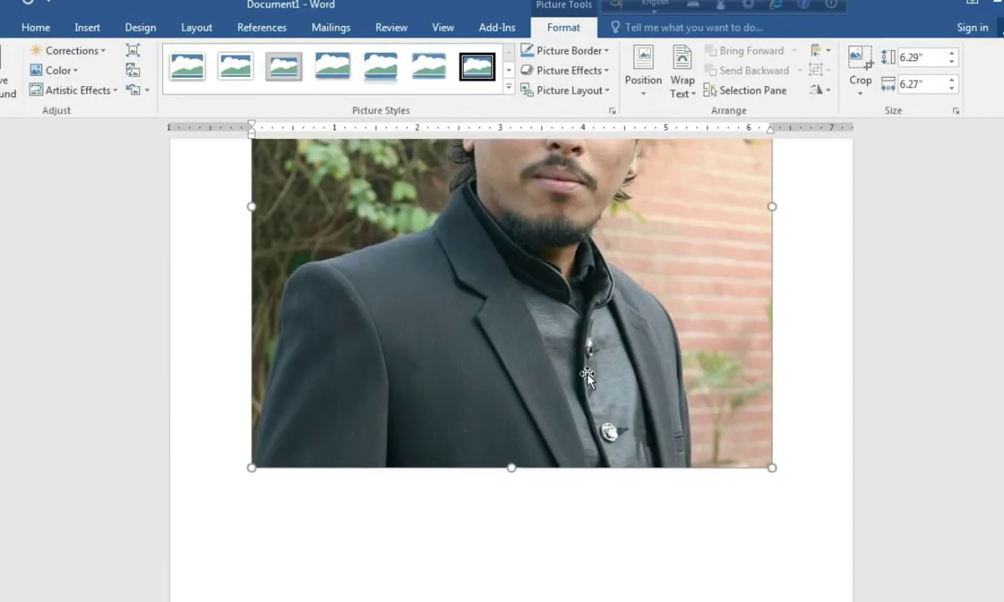
scroll(586, 376, up, 2)
scroll(588, 378, up, 2)
scroll(588, 379, down, 4)
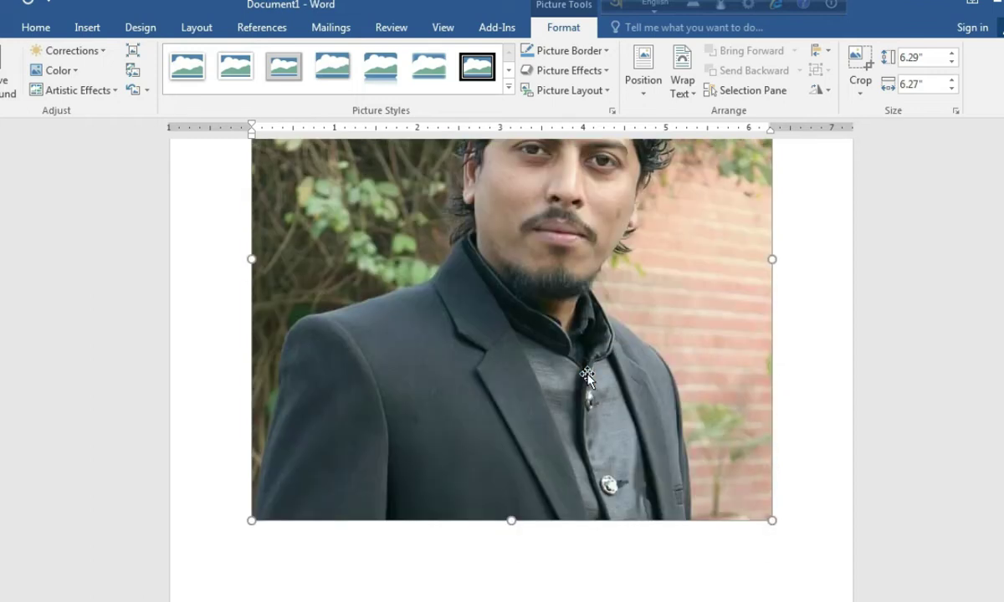
scroll(620, 391, up, 3)
scroll(688, 426, down, 2)
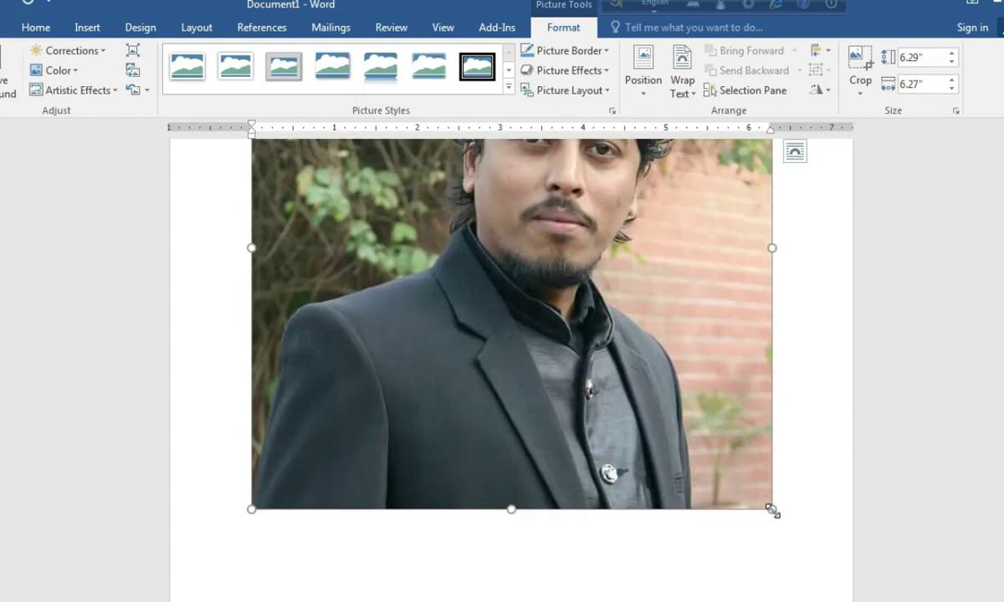
- Resize the photo to about 2.95 inches square, then undo and delete it
drag(771, 511, 494, 282)
scroll(586, 427, up, 5)
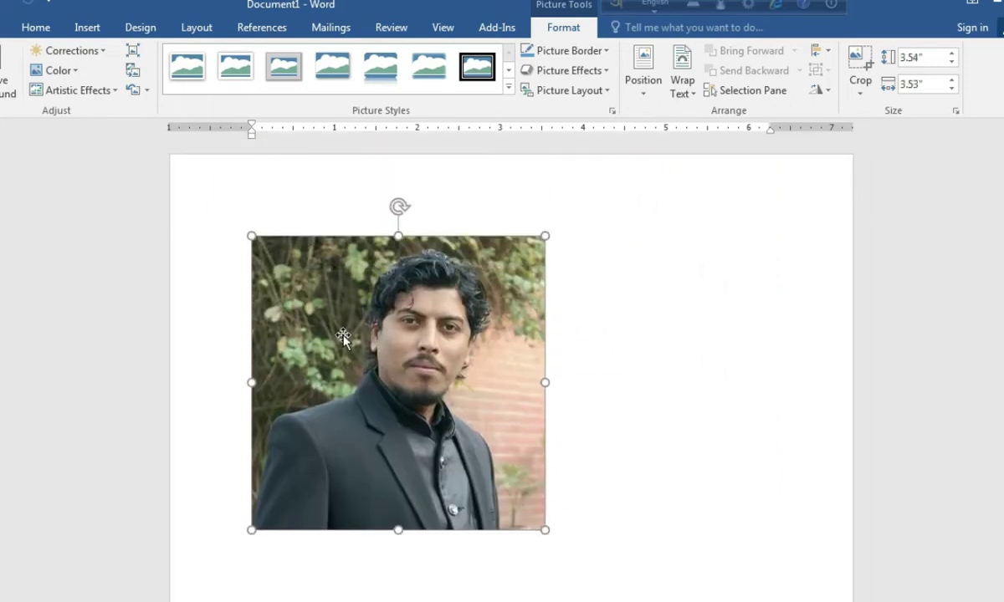
drag(544, 529, 443, 444)
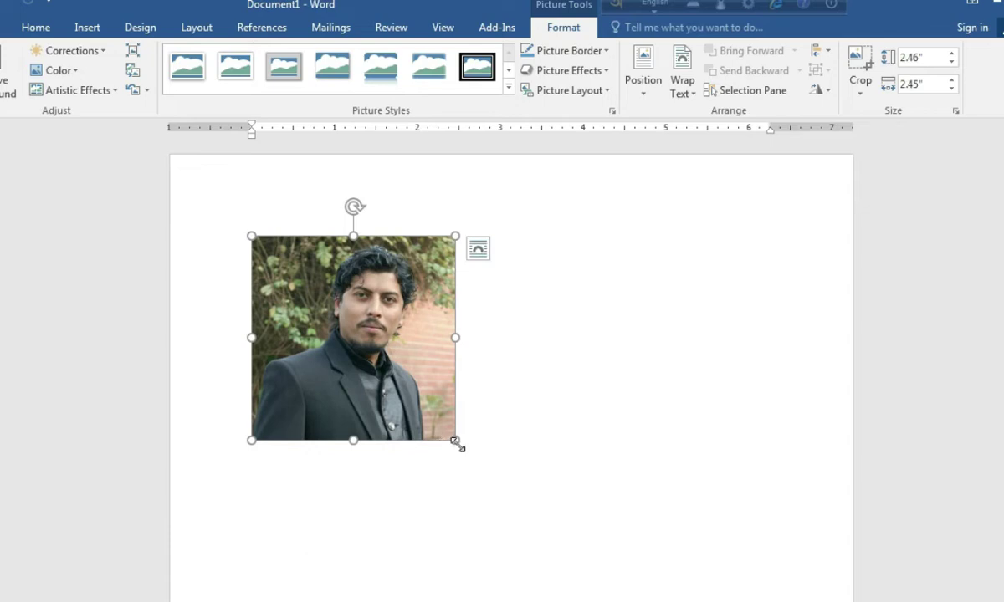
key(ctrl+z)
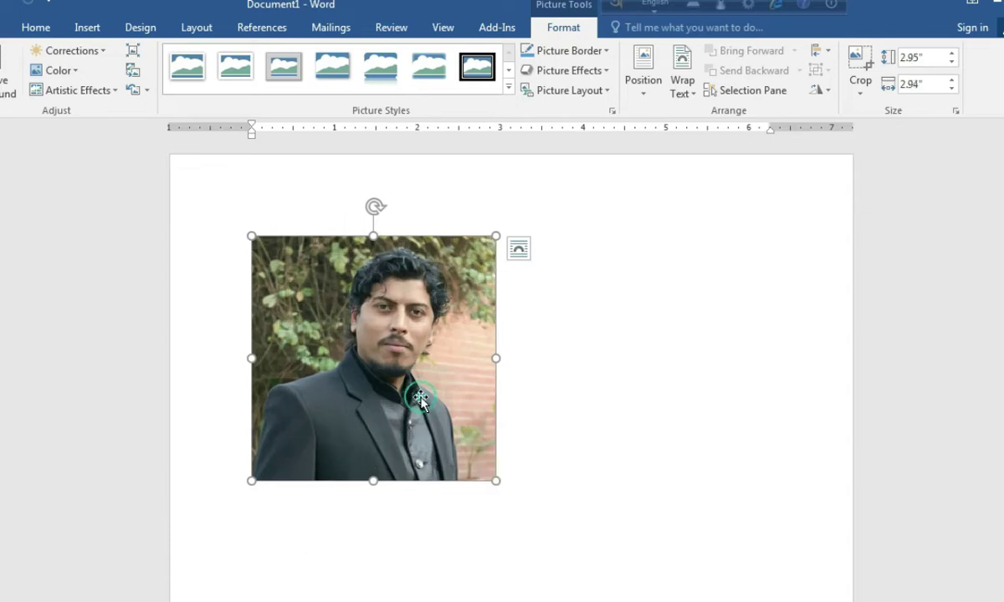
key(Delete)
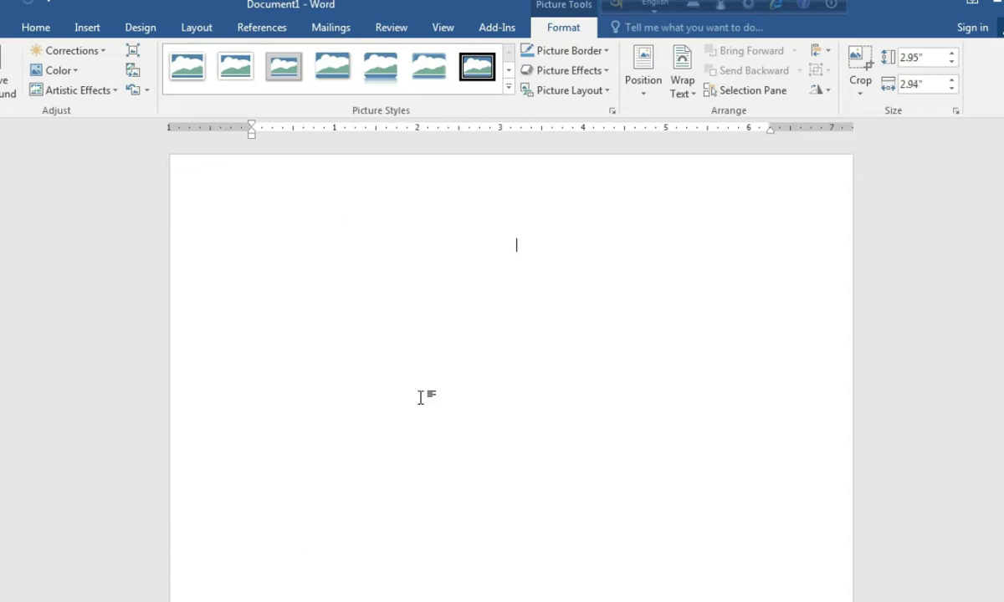
- Run an Online Pictures Bing search for 'Flowers'
click(87, 27)
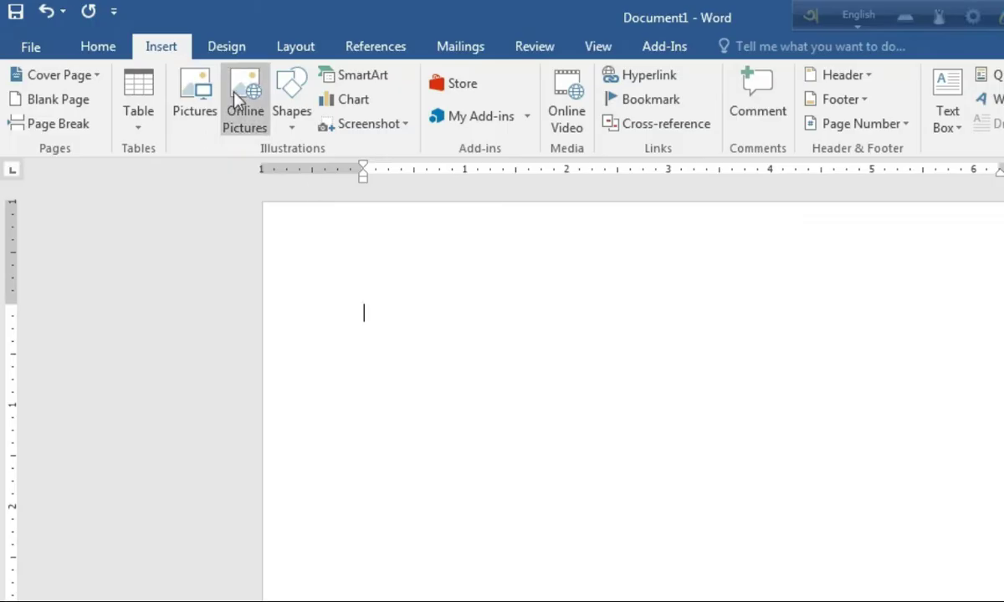
click(239, 98)
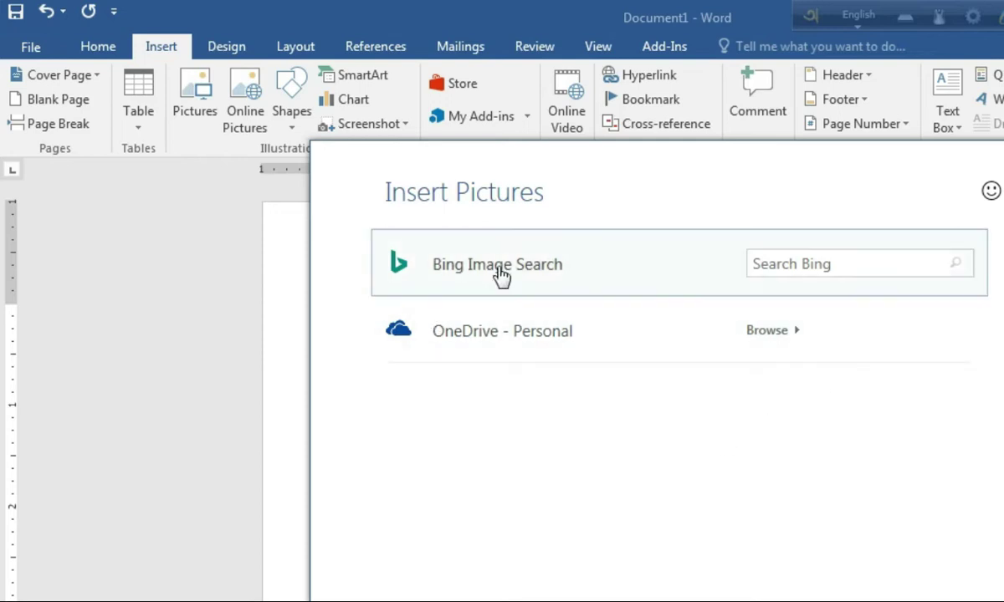
click(833, 266)
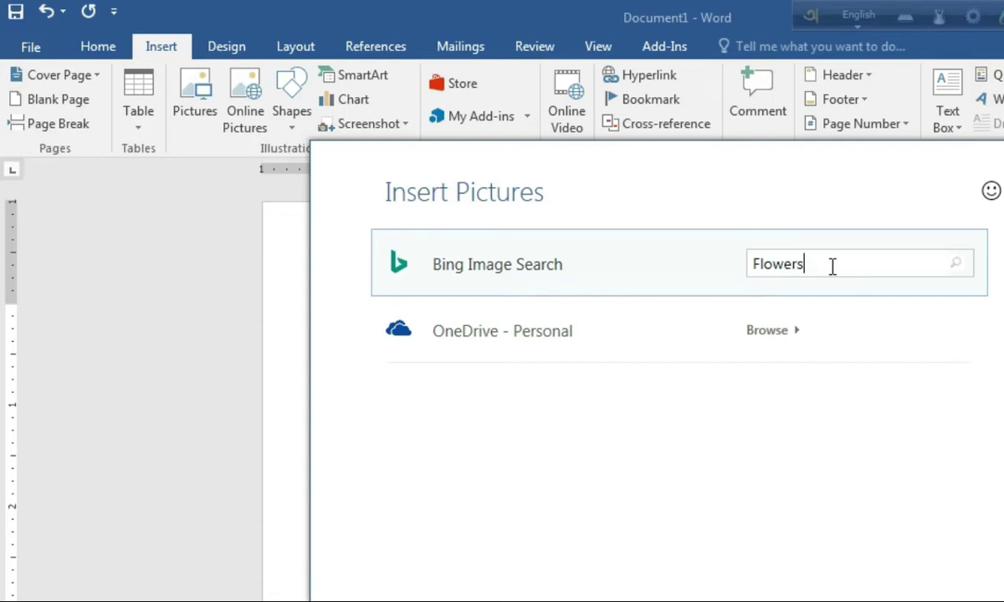
click(959, 266)
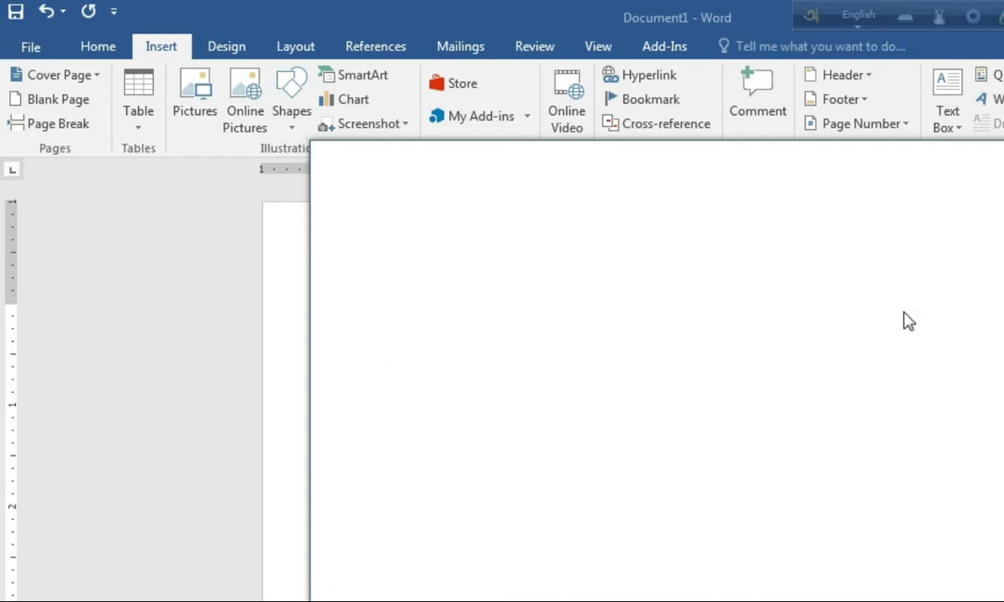
- Select the sunflower image from the results and insert it
scroll(737, 393, down, 2)
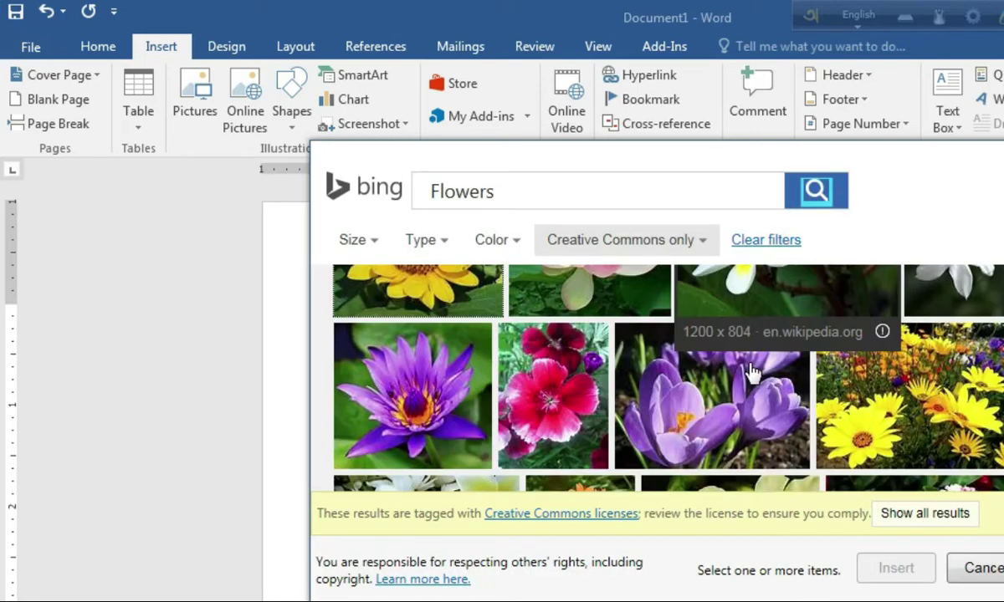
scroll(742, 424, up, 2)
scroll(742, 359, down, 6)
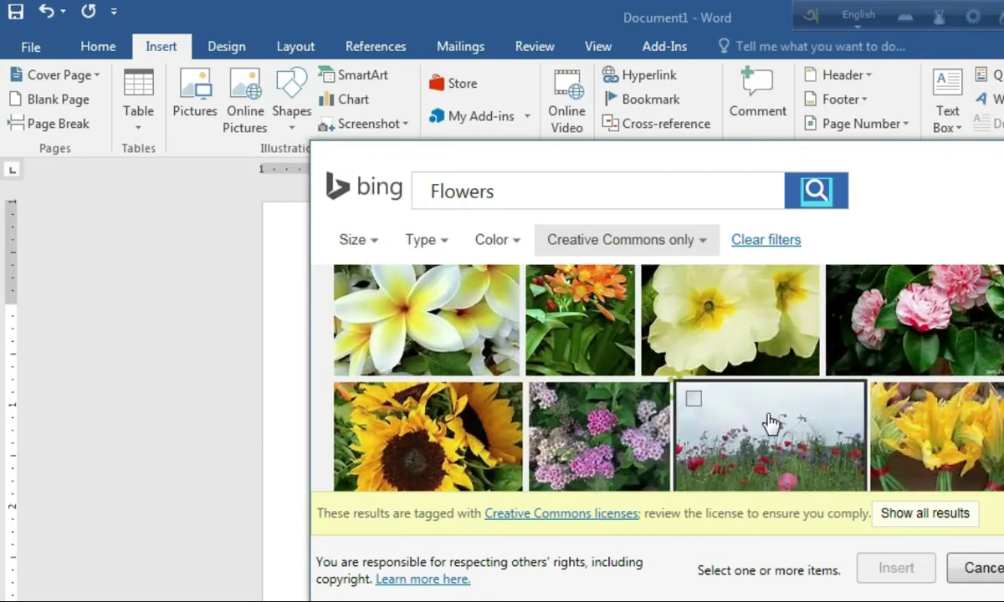
scroll(768, 422, up, 3)
scroll(768, 422, down, 2)
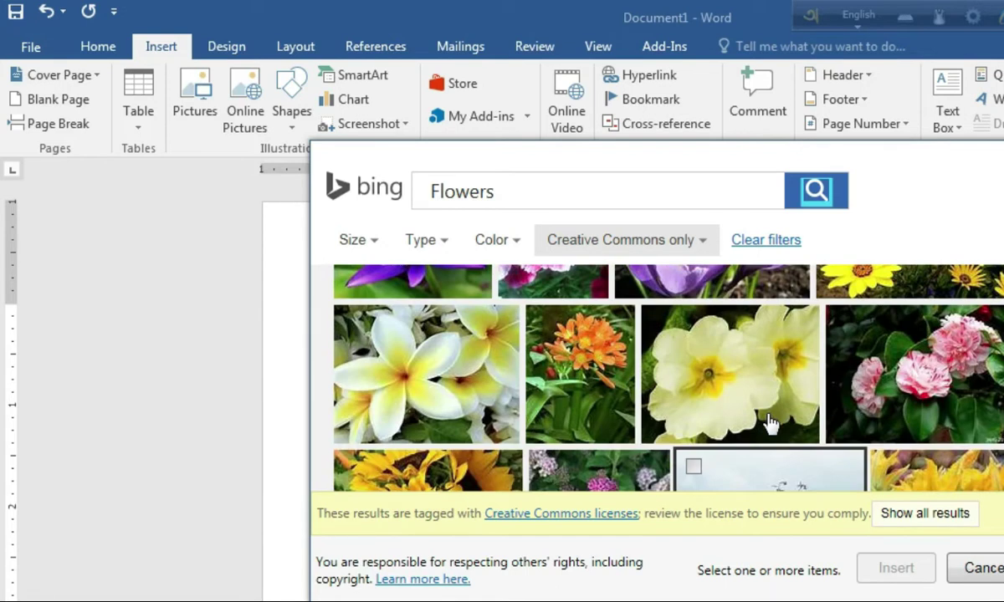
scroll(770, 425, up, 2)
scroll(768, 425, up, 2)
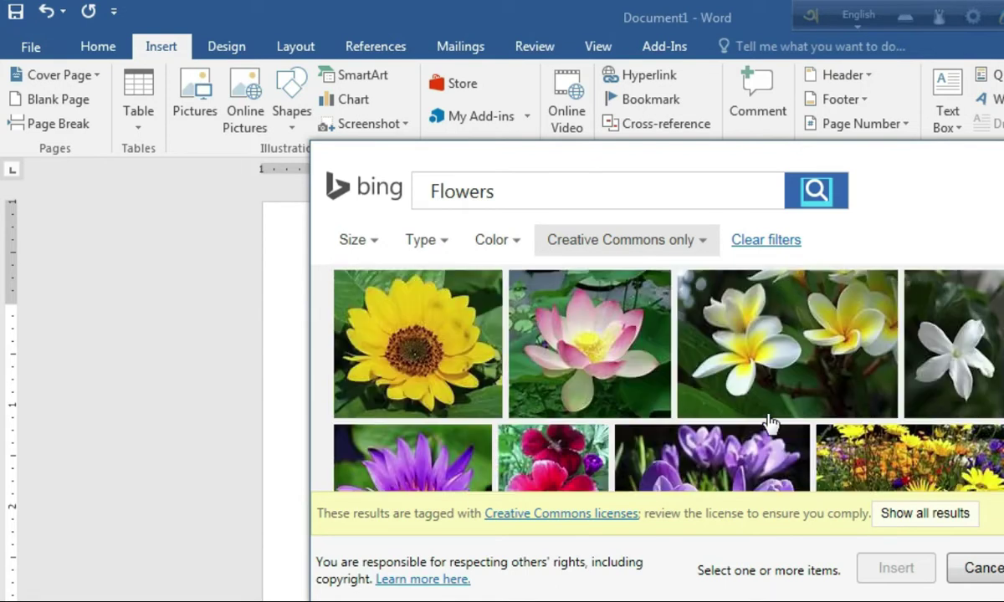
click(410, 349)
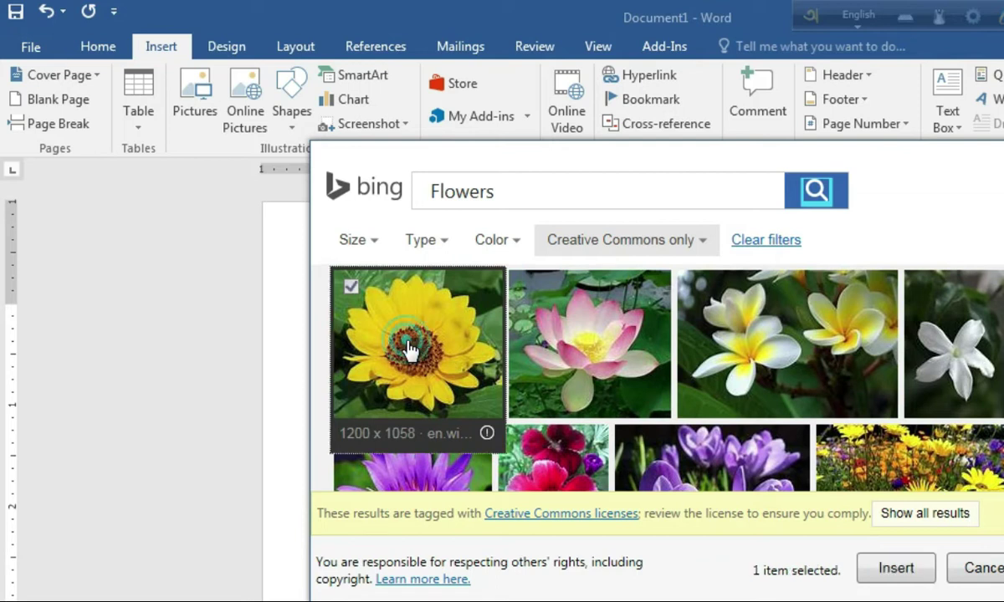
click(901, 569)
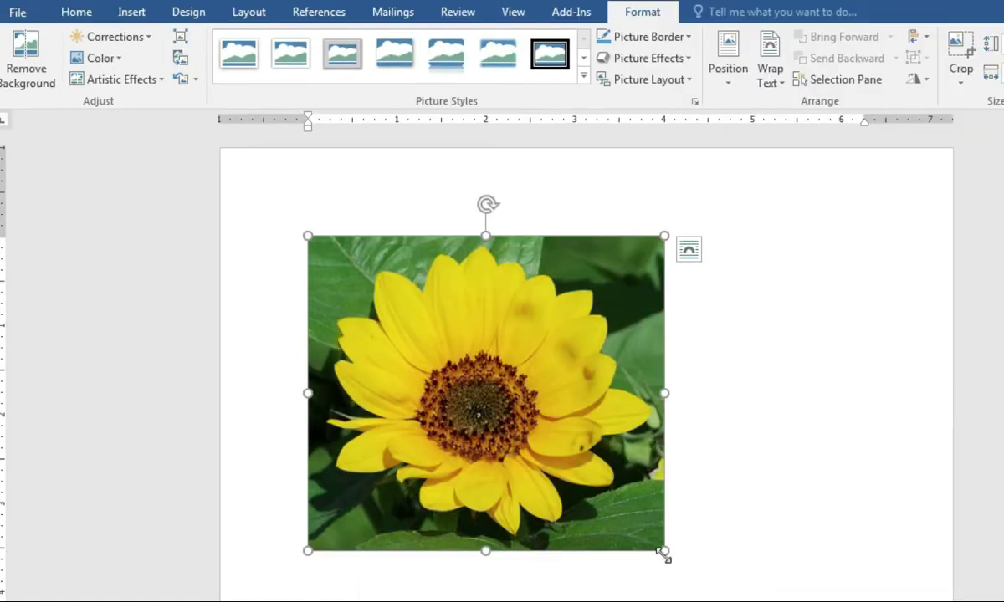
- Shrink the sunflower photo to roughly 1.5 inches wide and nudge it into place
drag(663, 553, 552, 512)
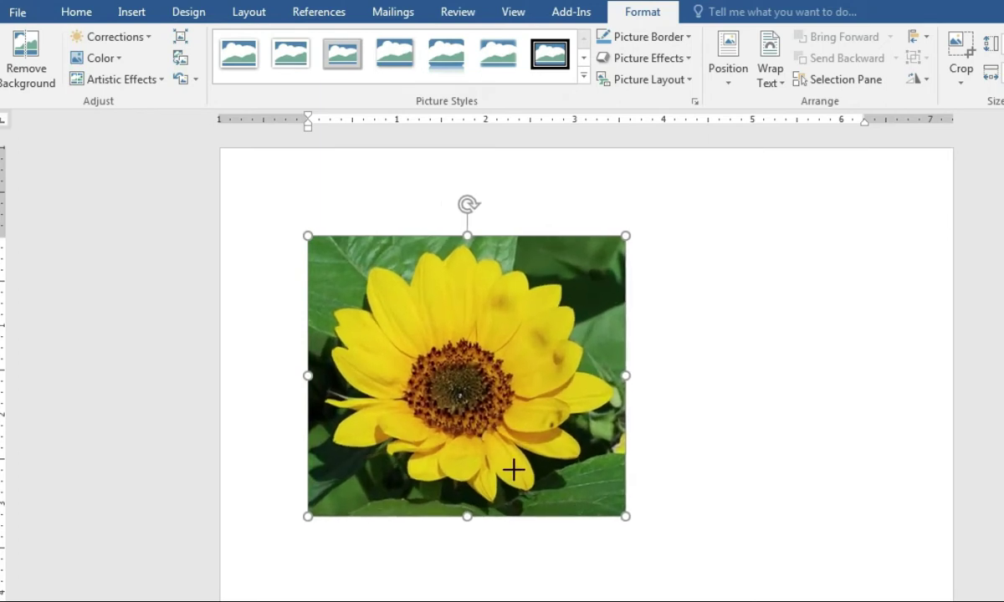
drag(513, 470, 423, 358)
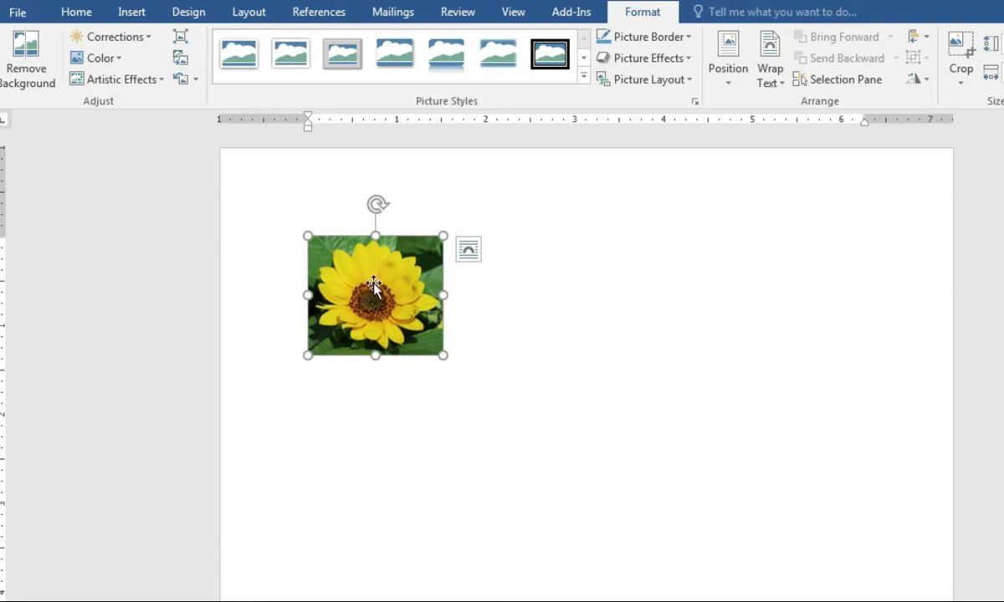
drag(374, 285, 396, 293)
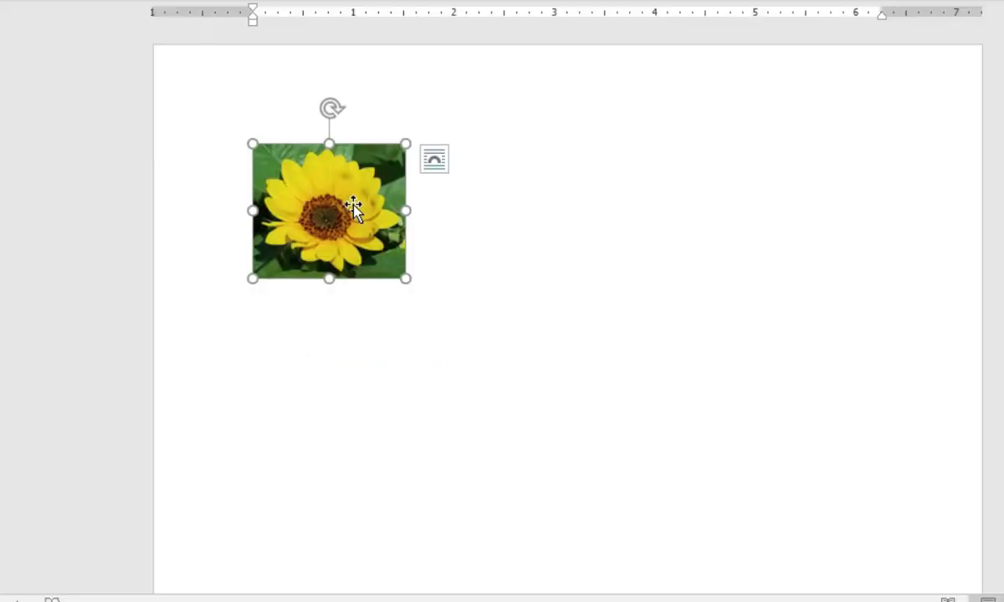
- Set the sunflower's wrapping to In Front of Text and move it to the page's right side
right_click(354, 208)
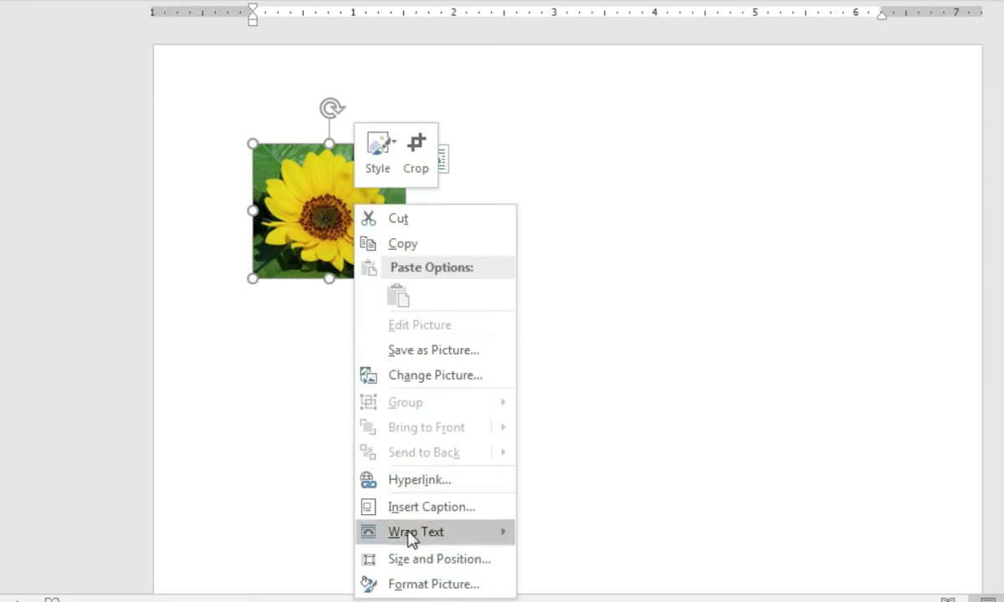
mouse_move(428, 540)
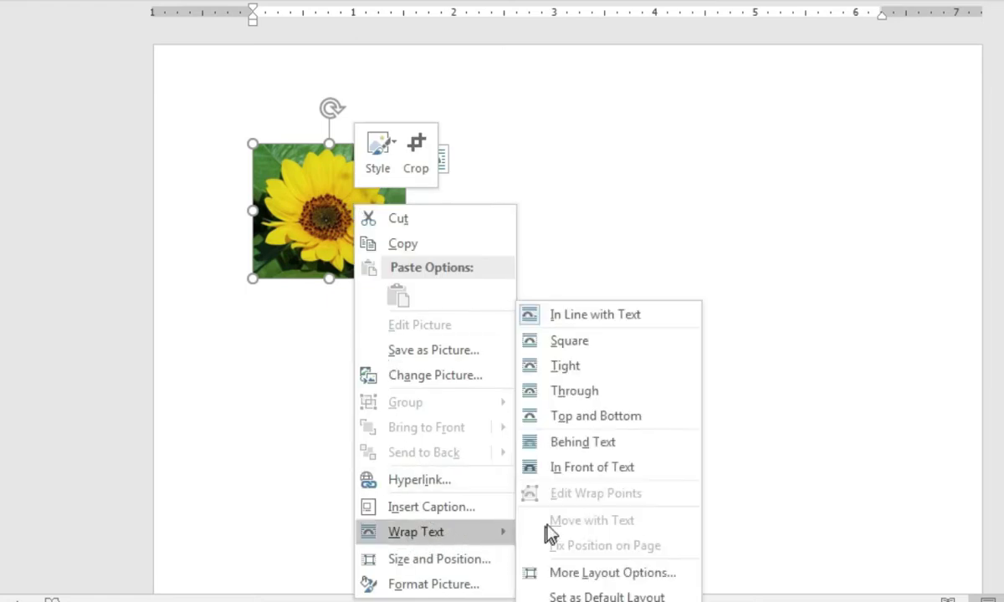
click(564, 316)
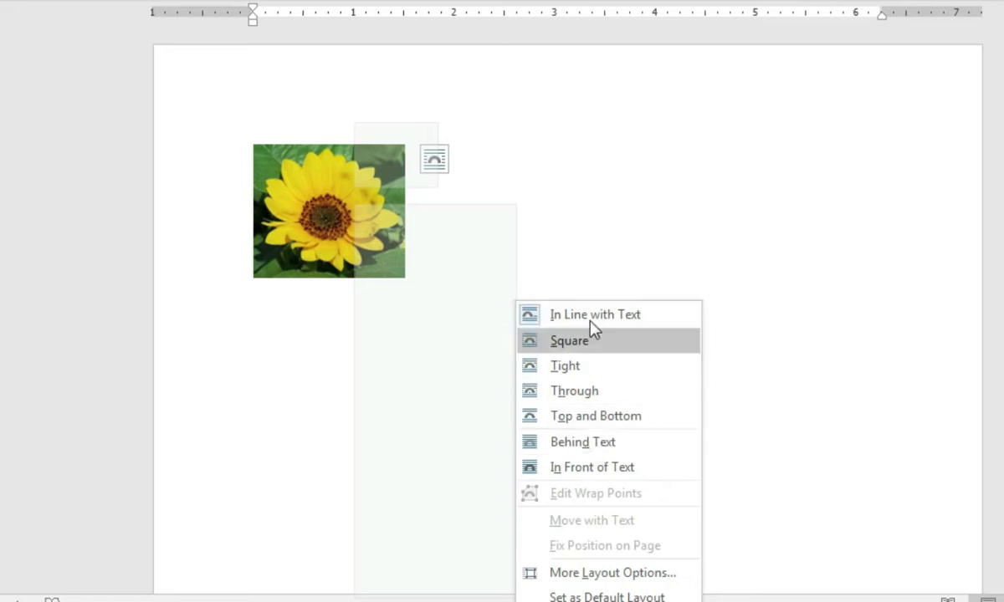
click(620, 470)
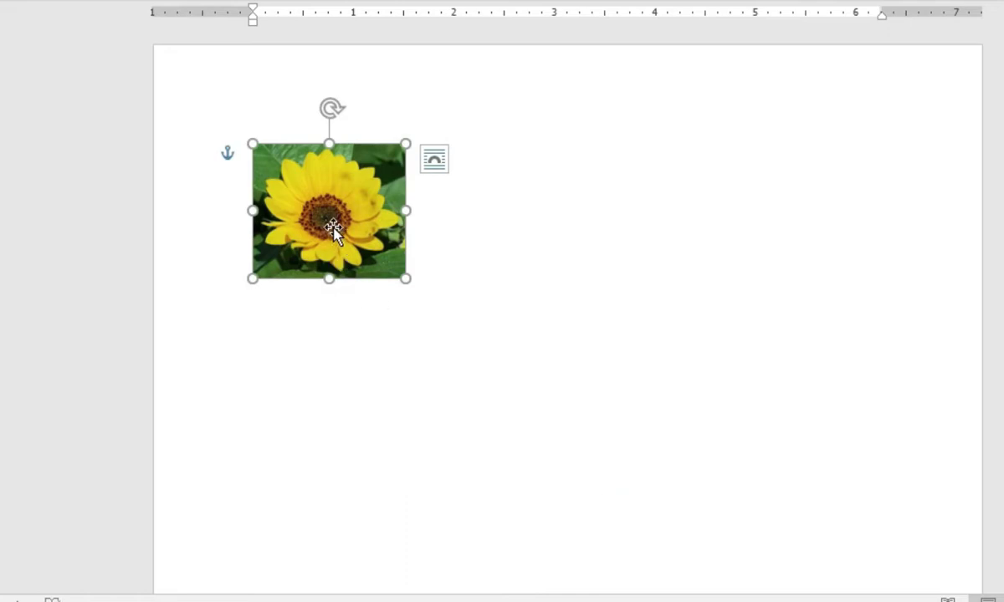
drag(333, 227, 839, 190)
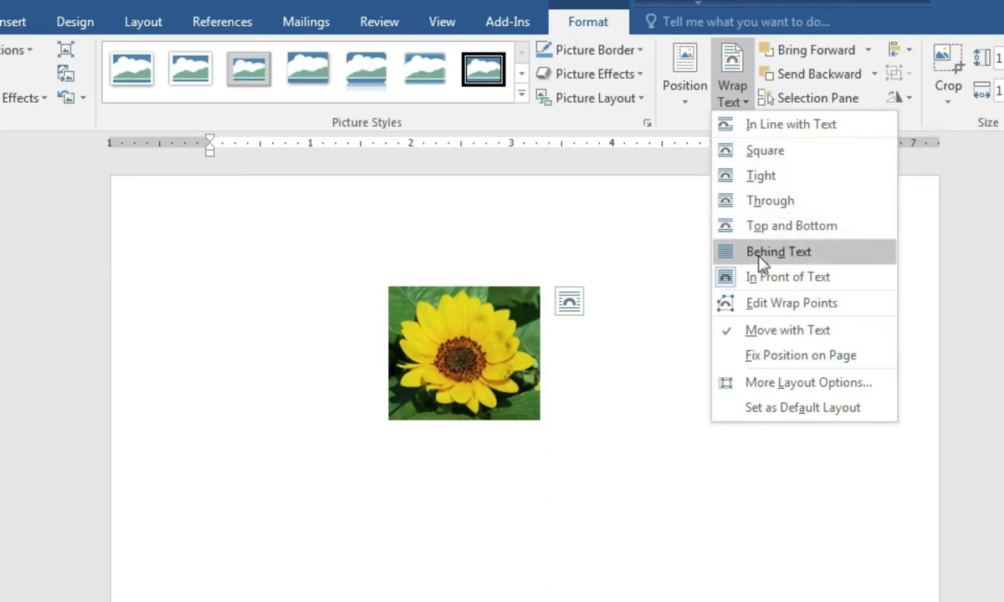
- Switch the wrapping to Tight and move the picture back toward the page centre
click(759, 178)
drag(468, 351, 595, 386)
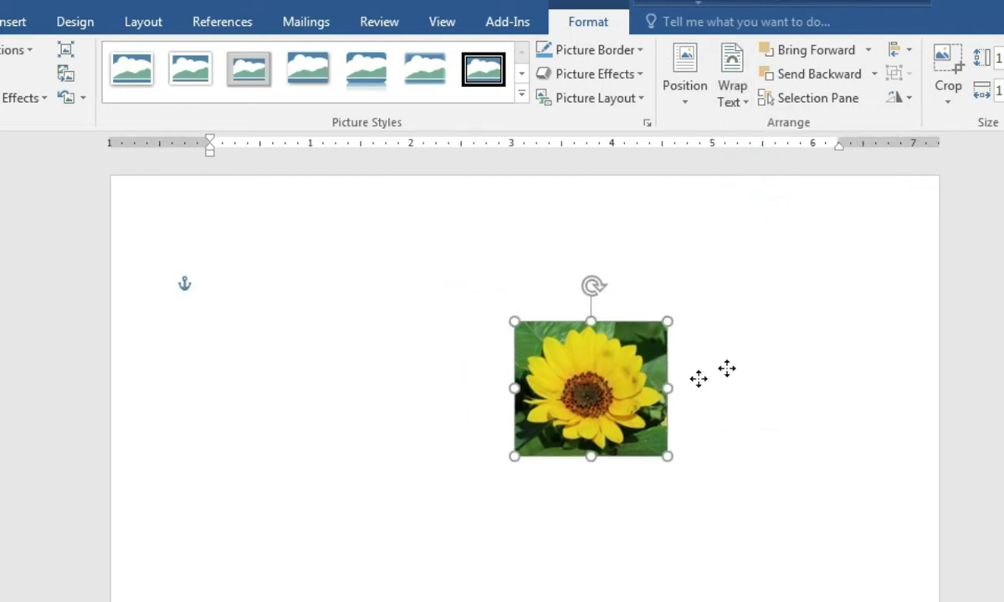
drag(698, 379, 415, 393)
- Apply the tilted white-frame picture style, shift the picture right, and show its Color presets
scroll(351, 84, down, 2)
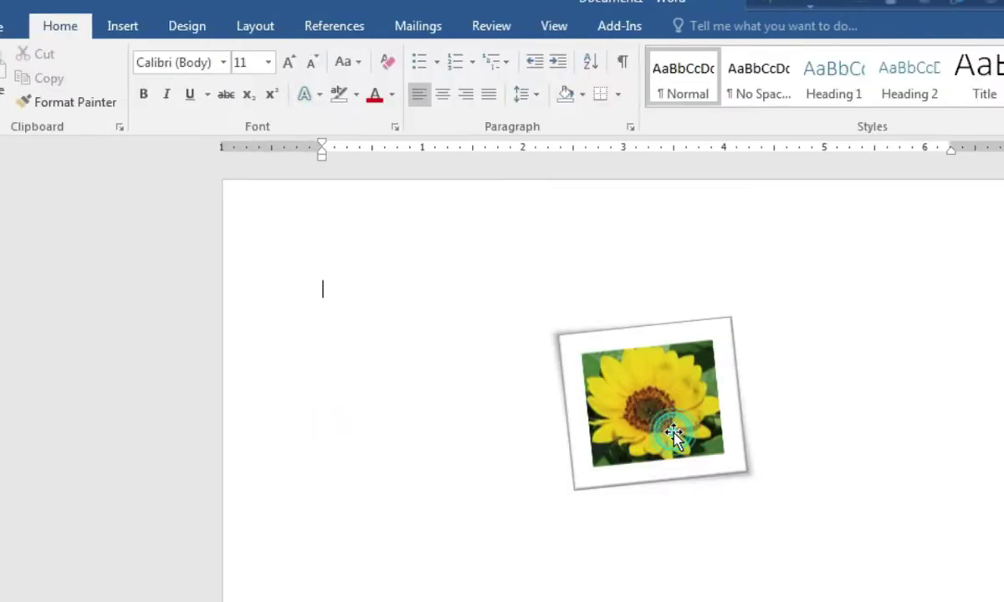
click(640, 423)
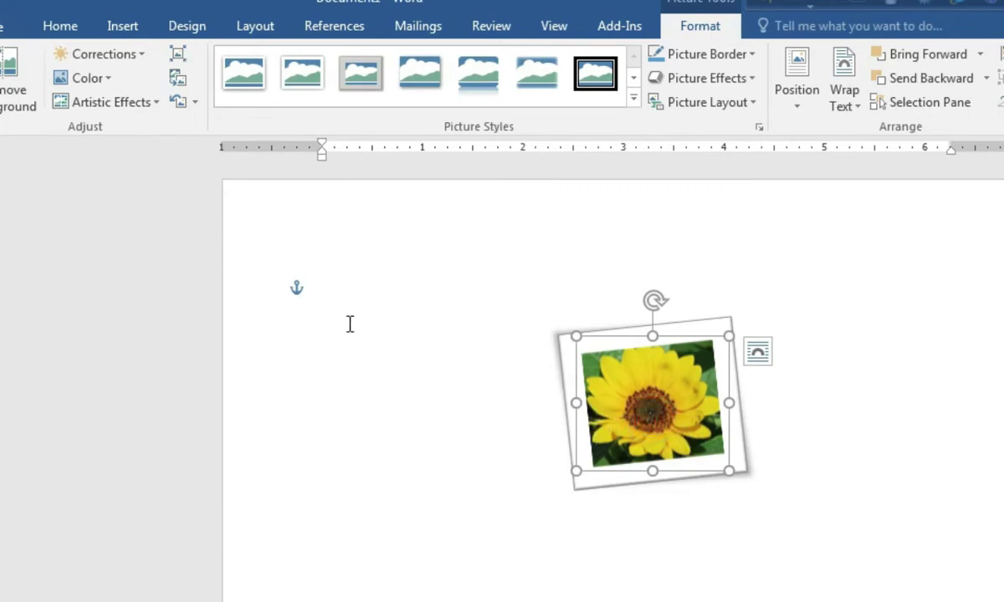
click(110, 78)
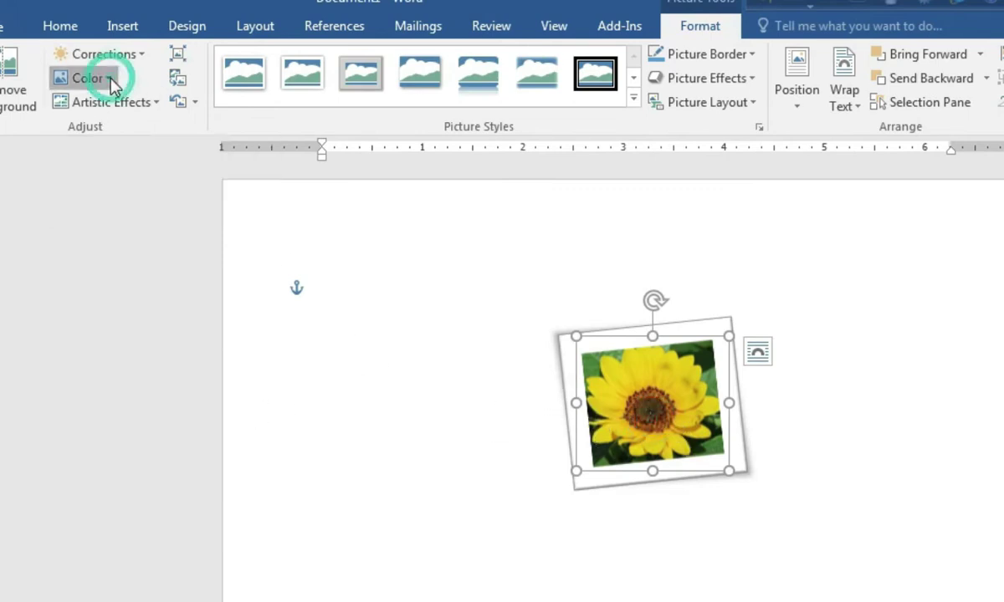
click(653, 412)
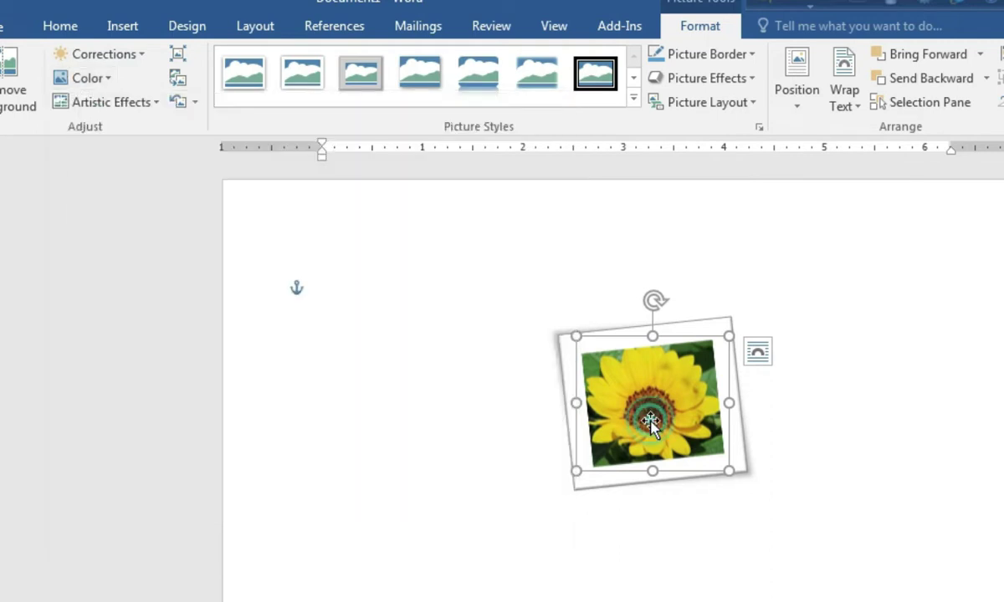
drag(653, 412, 746, 415)
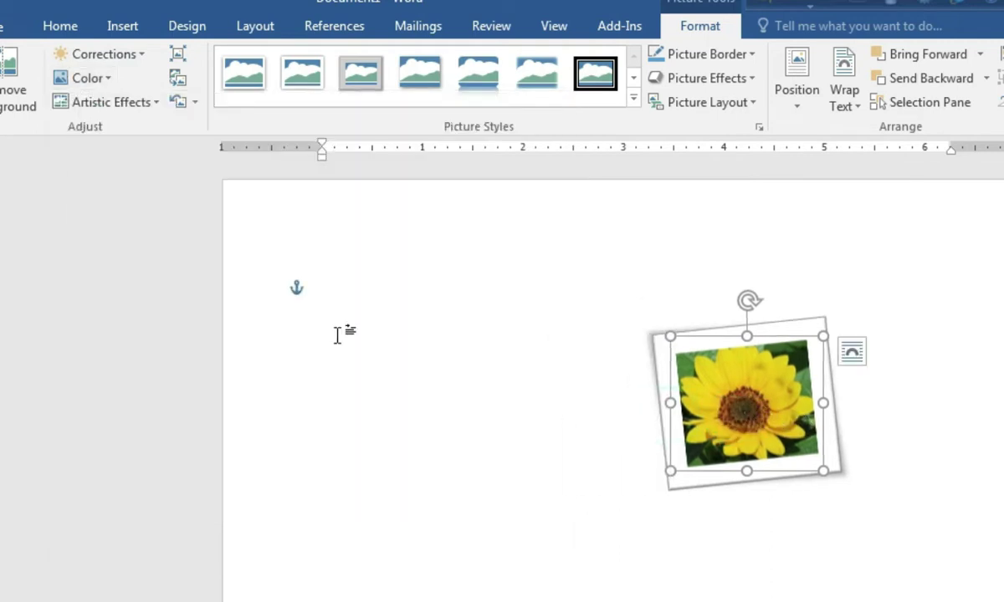
click(108, 77)
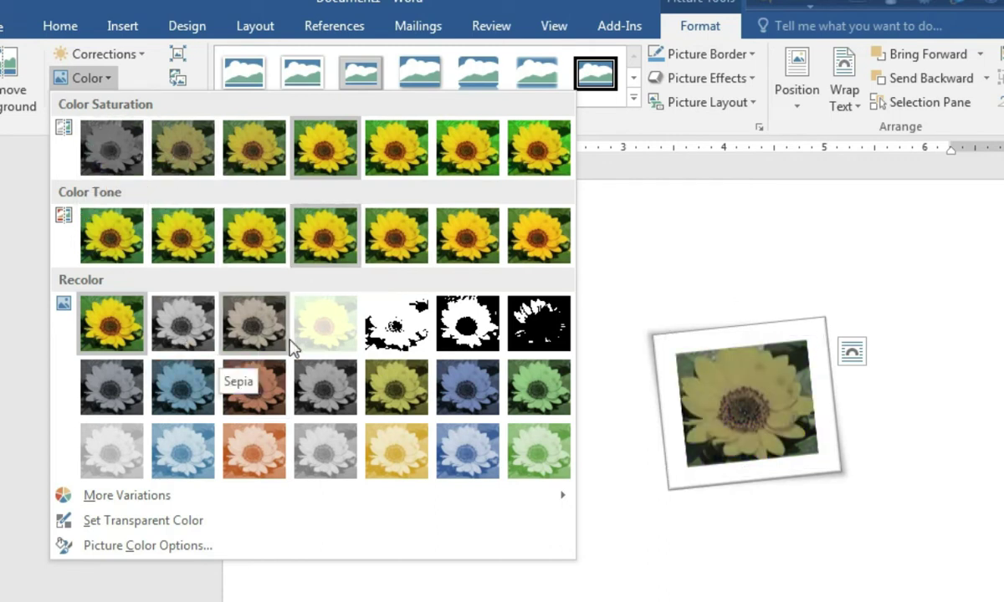
- Close the Color gallery keeping original colours and move the framed sunflower slightly left
click(117, 322)
drag(756, 433, 667, 437)
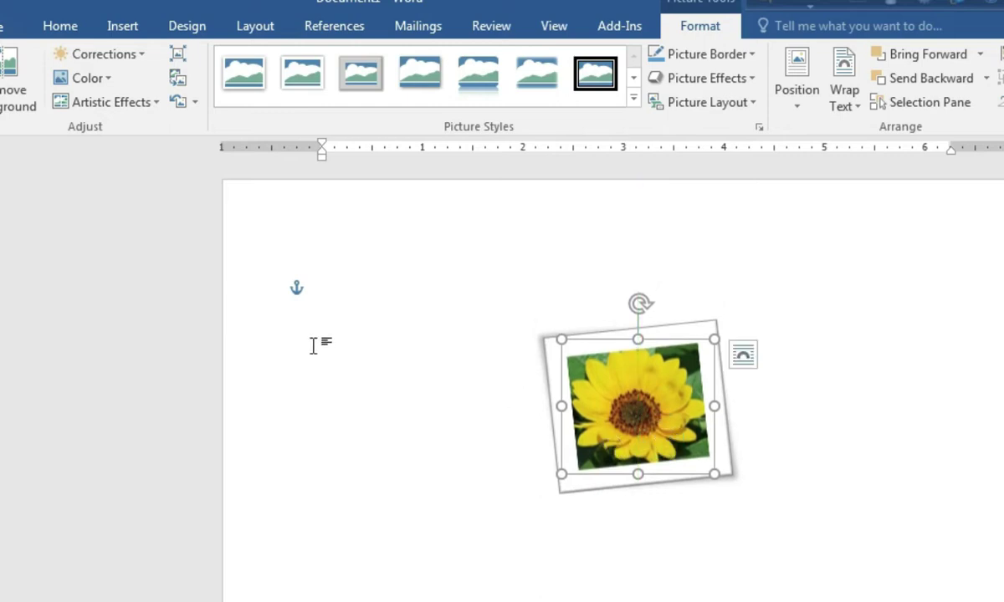
- Apply the Paint Brush artistic effect to the sunflower, then delete the picture
click(147, 102)
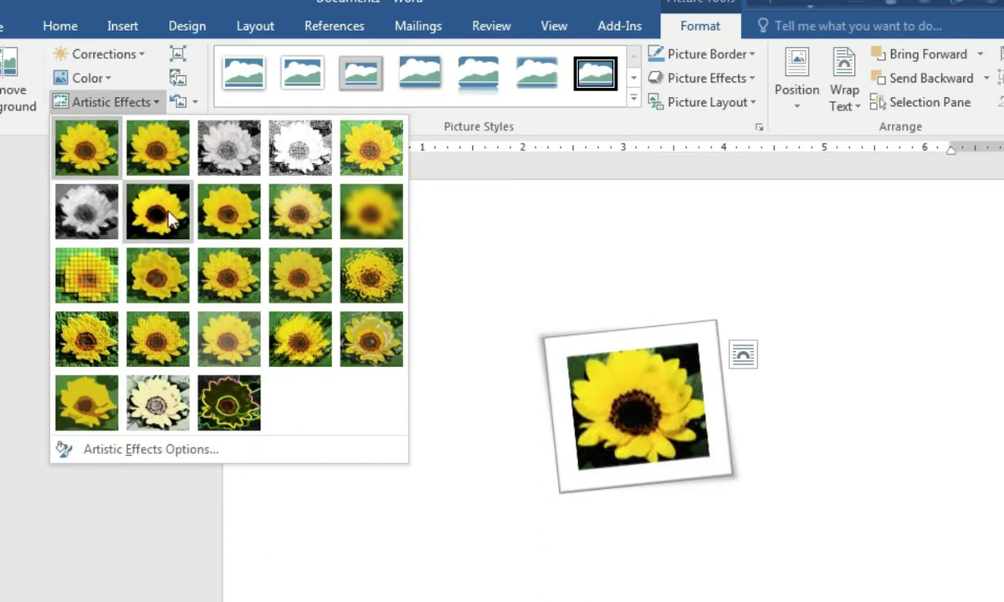
click(206, 213)
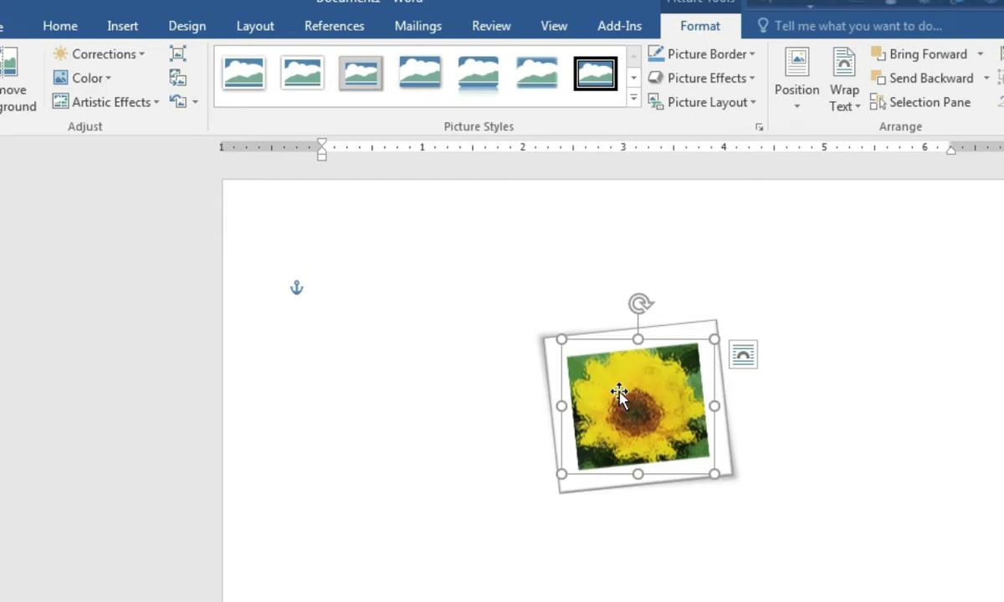
key(Delete)
- Mark the shapes topic in the PDF outline and return to Word's blank page
key(alt+Tab)
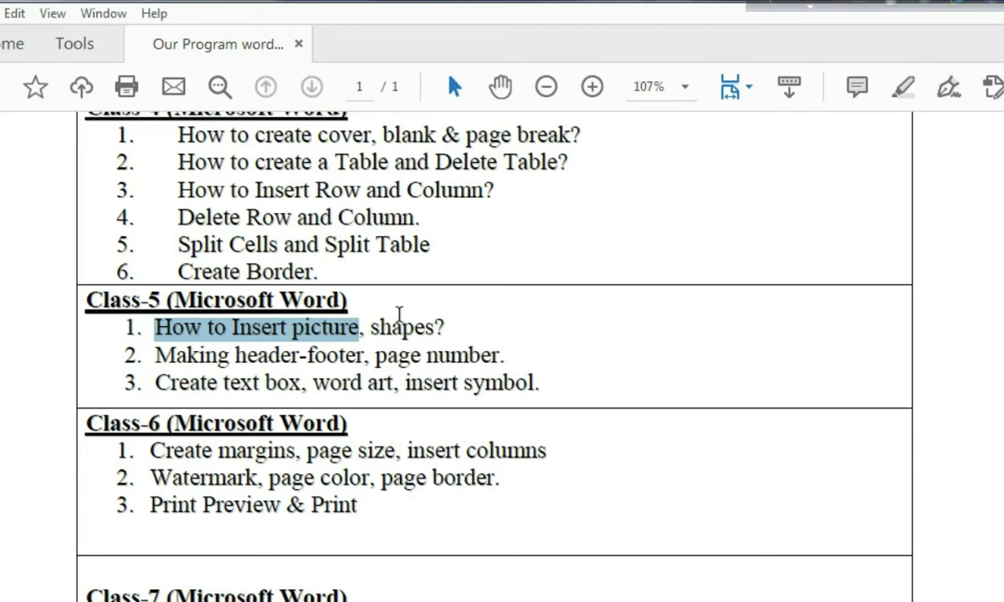
drag(371, 327, 449, 327)
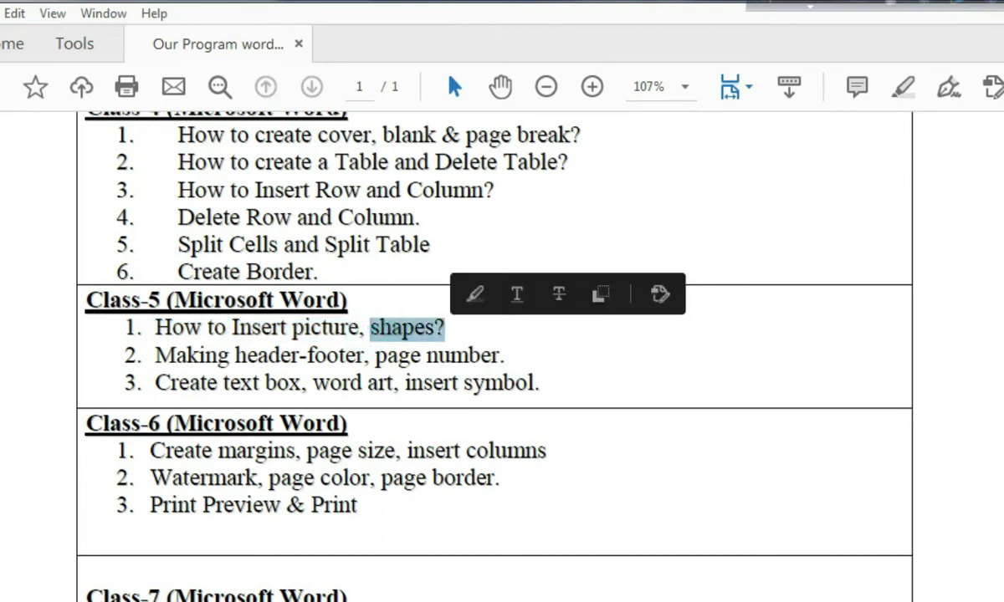
key(alt+Tab)
click(415, 298)
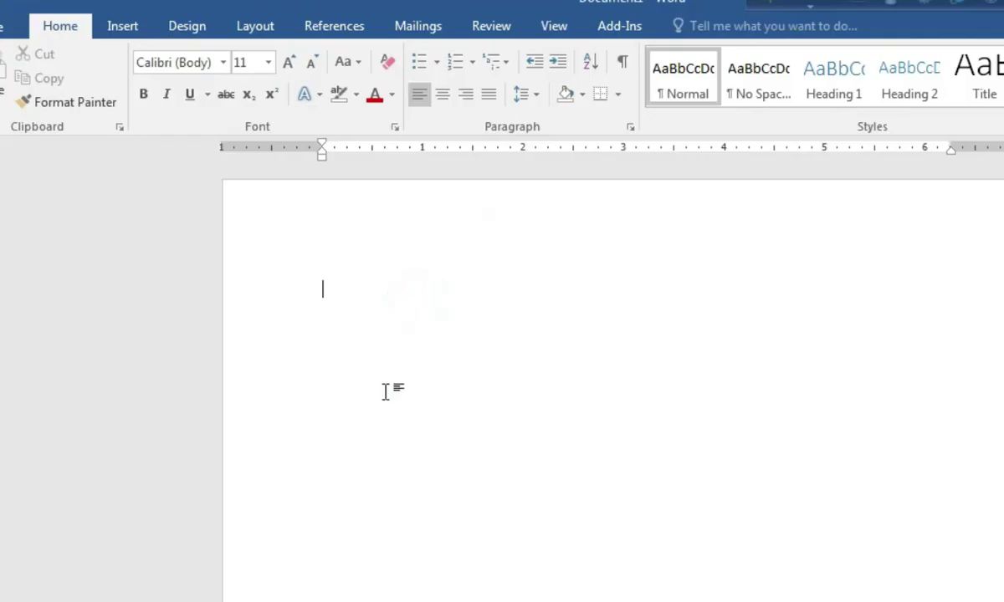
- Draw a 5-point star shape from the Shapes gallery and drag it to the page's right side
click(323, 284)
click(122, 26)
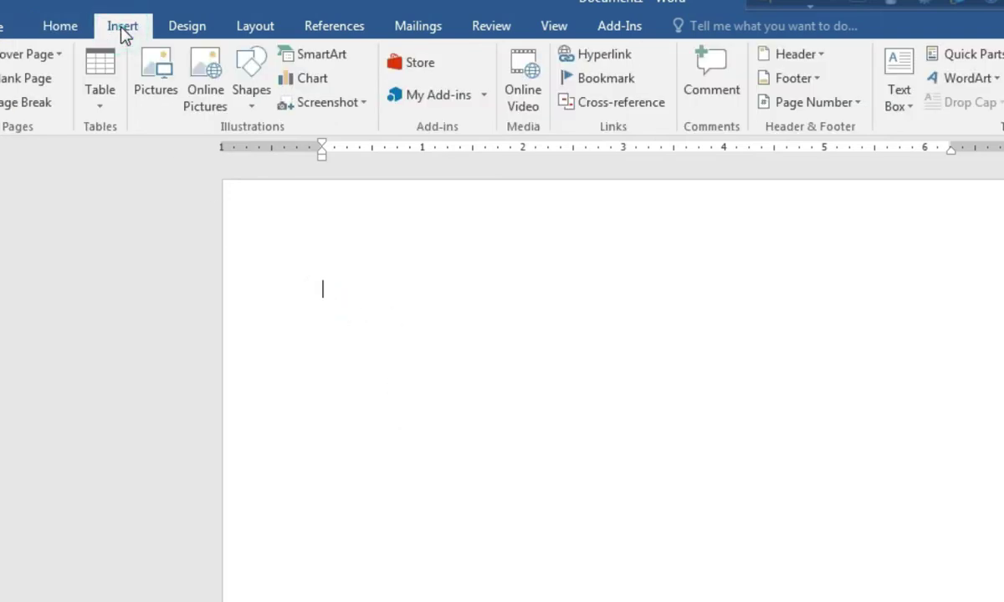
click(254, 97)
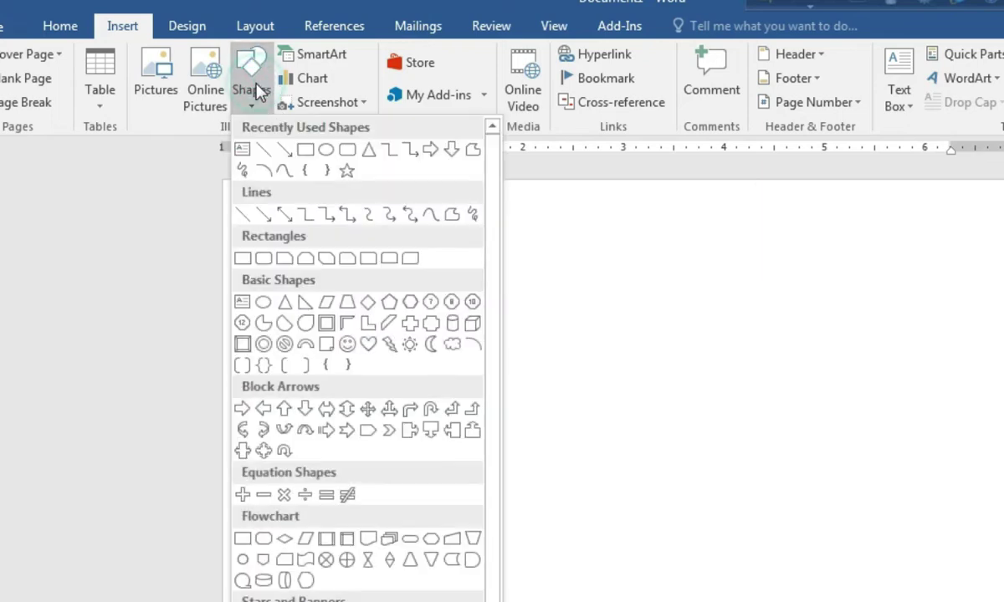
click(346, 171)
mouse_move(426, 307)
mouse_down()
mouse_move(558, 466)
mouse_move(618, 509)
mouse_move(546, 418)
mouse_up()
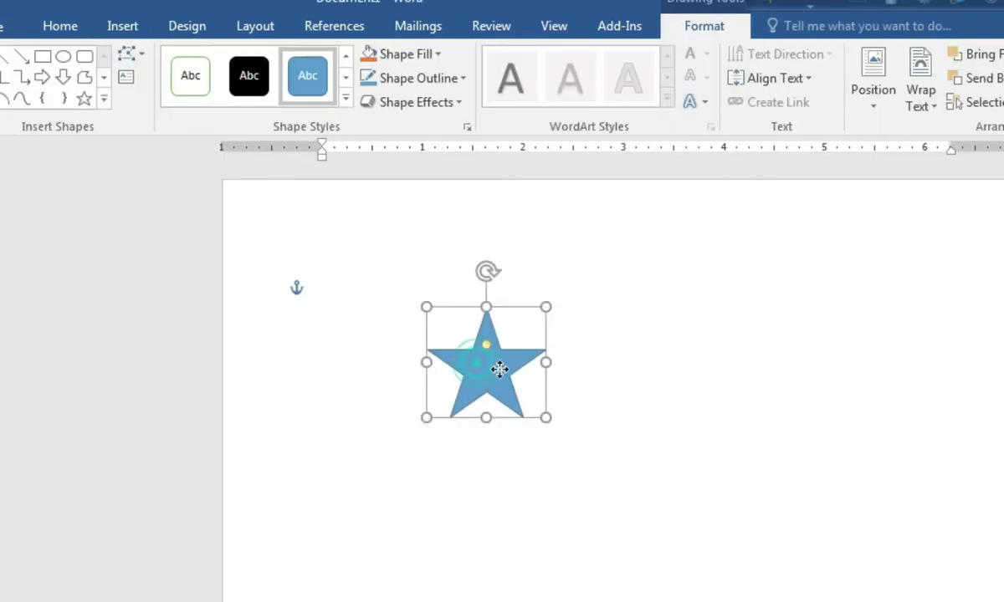
mouse_move(498, 369)
mouse_down()
mouse_move(757, 385)
mouse_move(887, 364)
mouse_up()
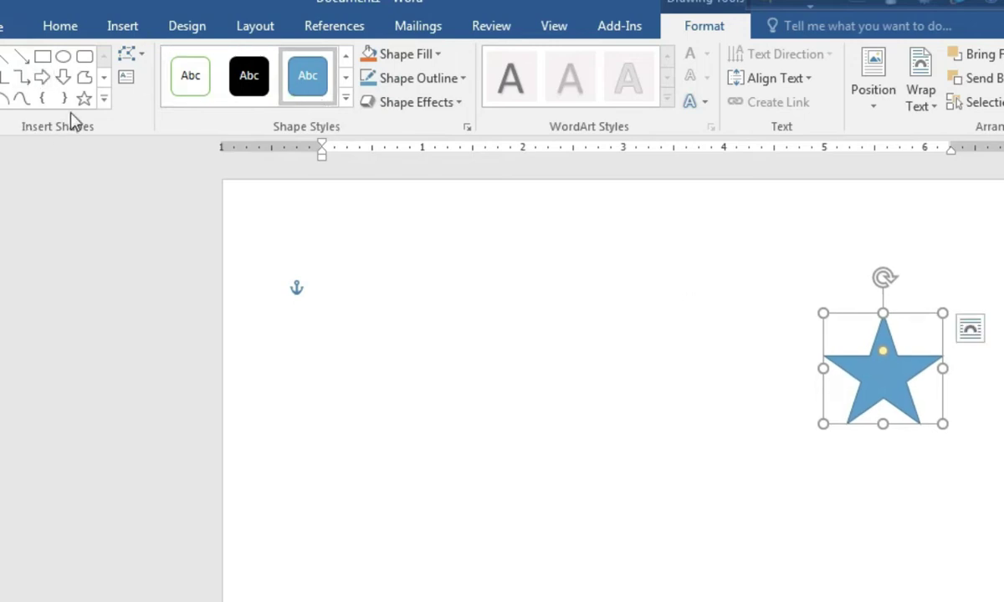
- Draw a circle with the Oval shape to the left of the star
click(63, 59)
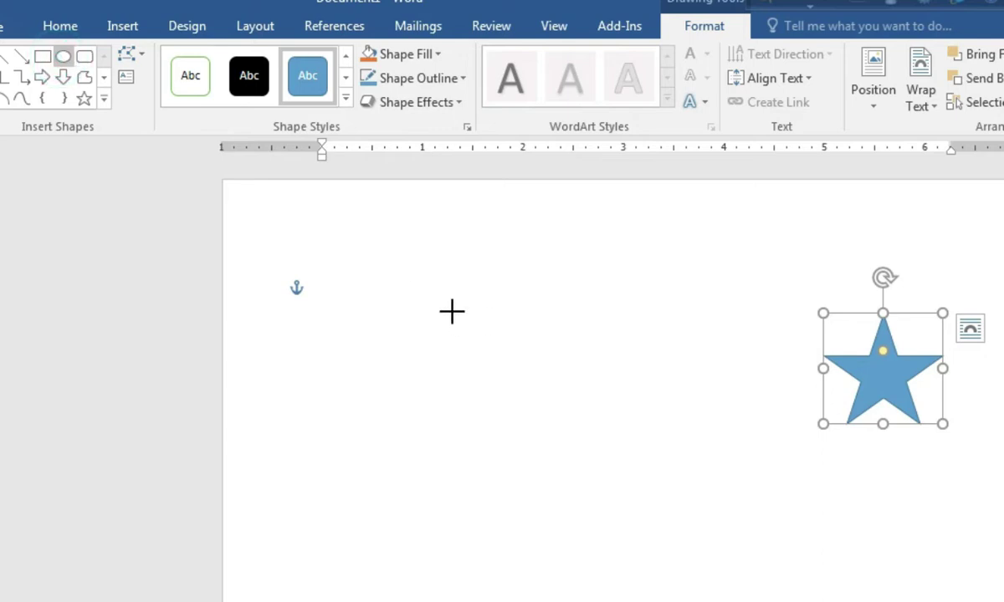
mouse_move(452, 312)
mouse_down()
mouse_move(506, 377)
mouse_move(562, 408)
mouse_move(565, 423)
mouse_up()
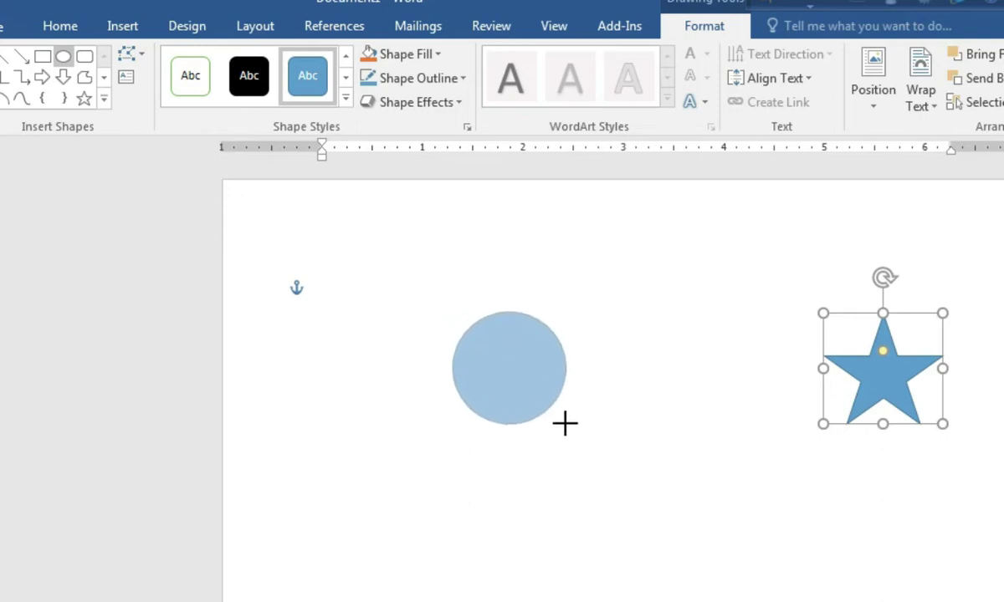
drag(565, 424, 563, 423)
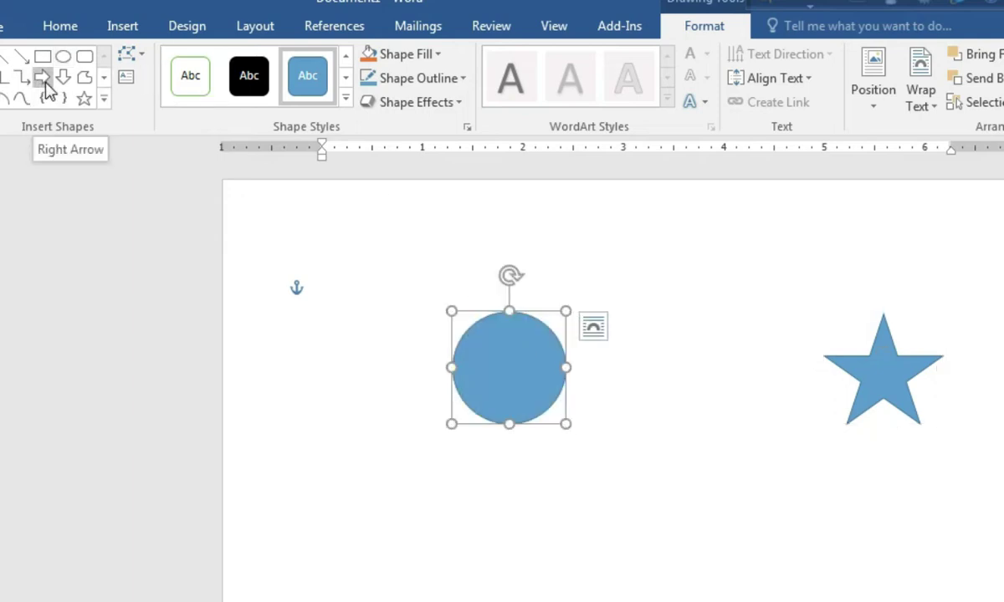
- Draw a large right arrow between circle and star, then shift the circle left and down
click(44, 83)
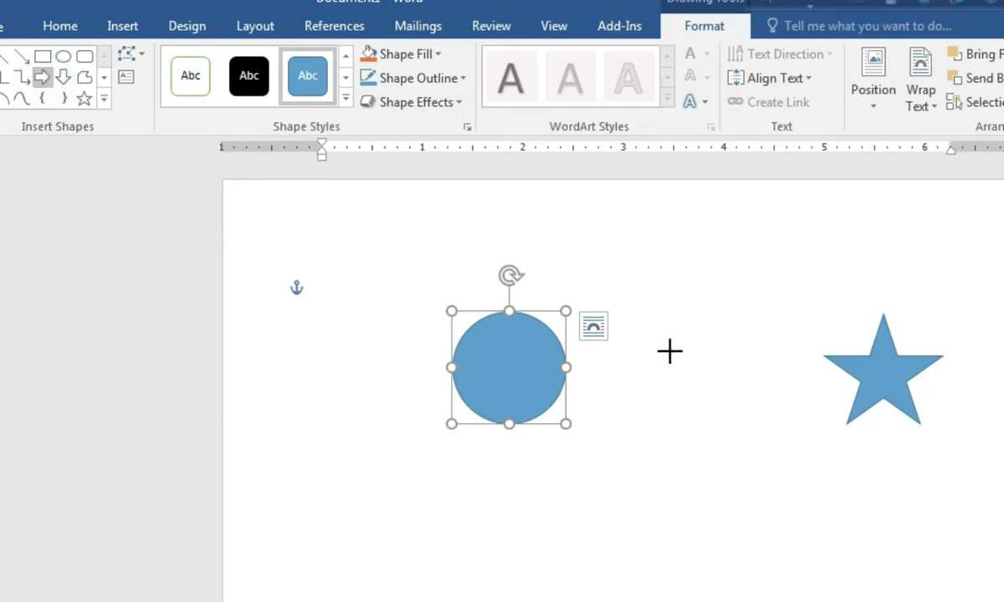
mouse_move(668, 352)
mouse_down()
mouse_move(731, 425)
mouse_move(789, 433)
mouse_up()
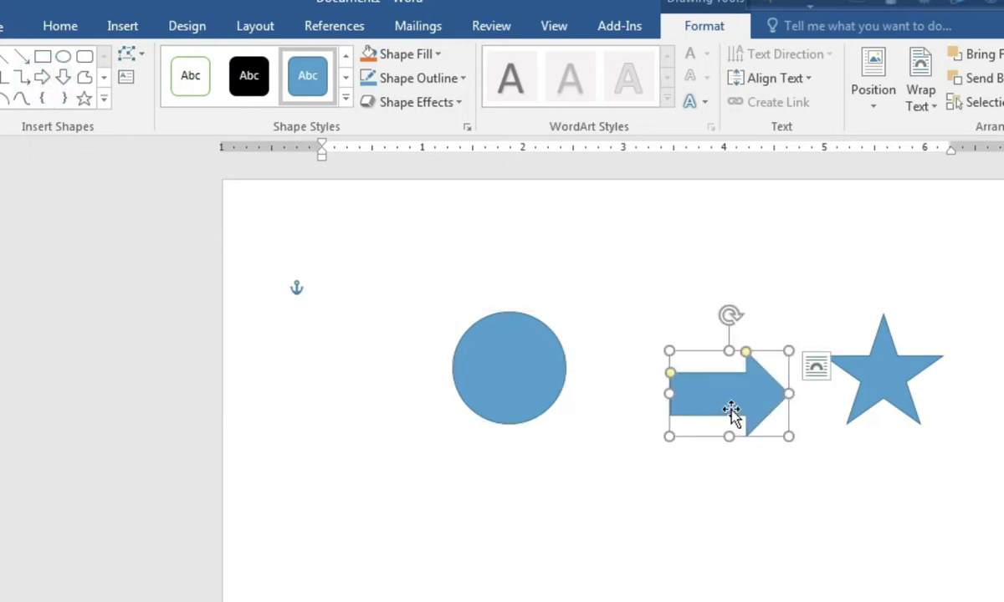
drag(731, 410, 720, 390)
drag(513, 377, 443, 391)
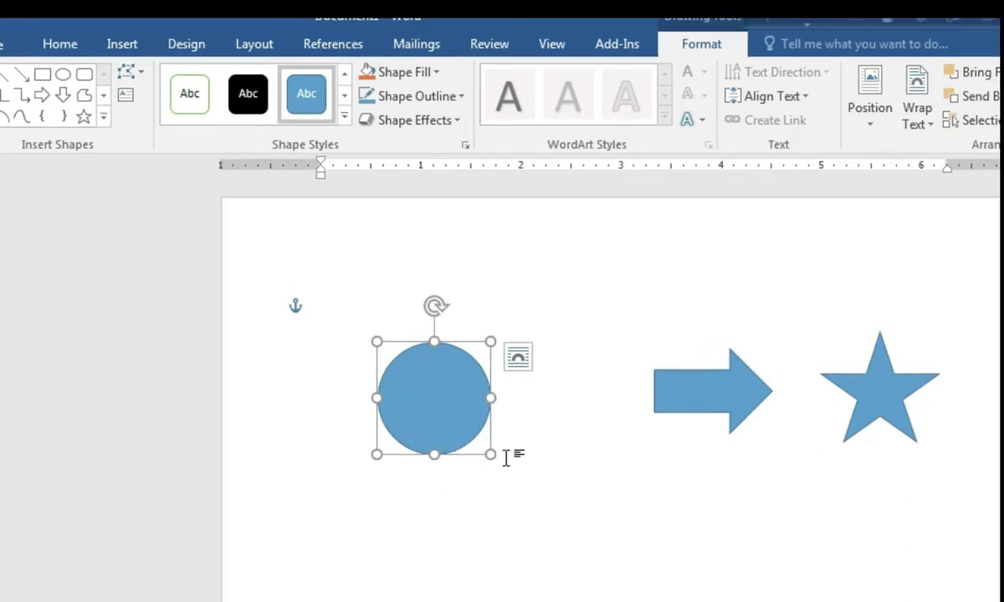
- Use Shape Fill to colour the circle purple, the arrow red and the star blue
click(438, 402)
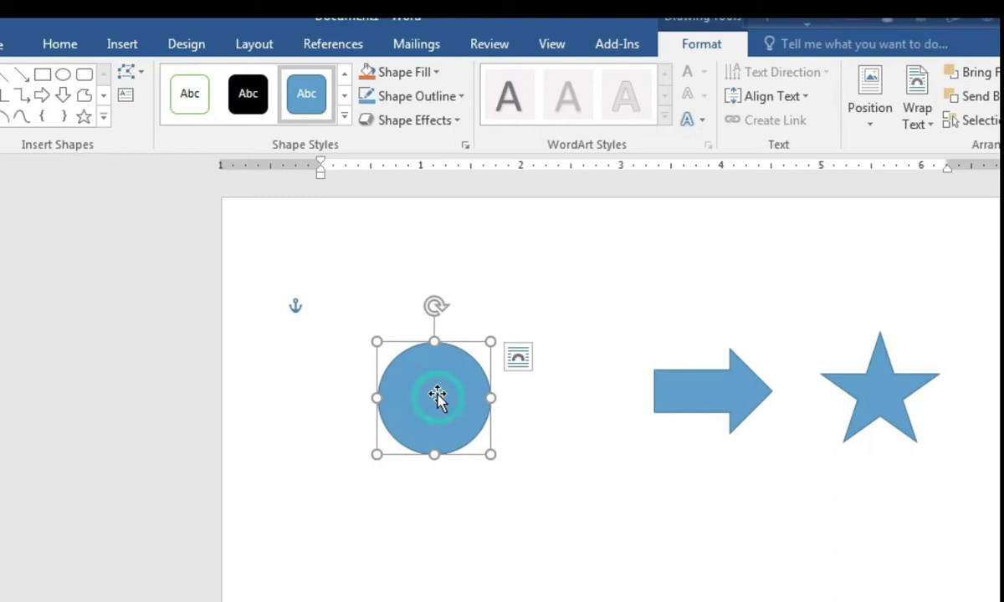
click(420, 75)
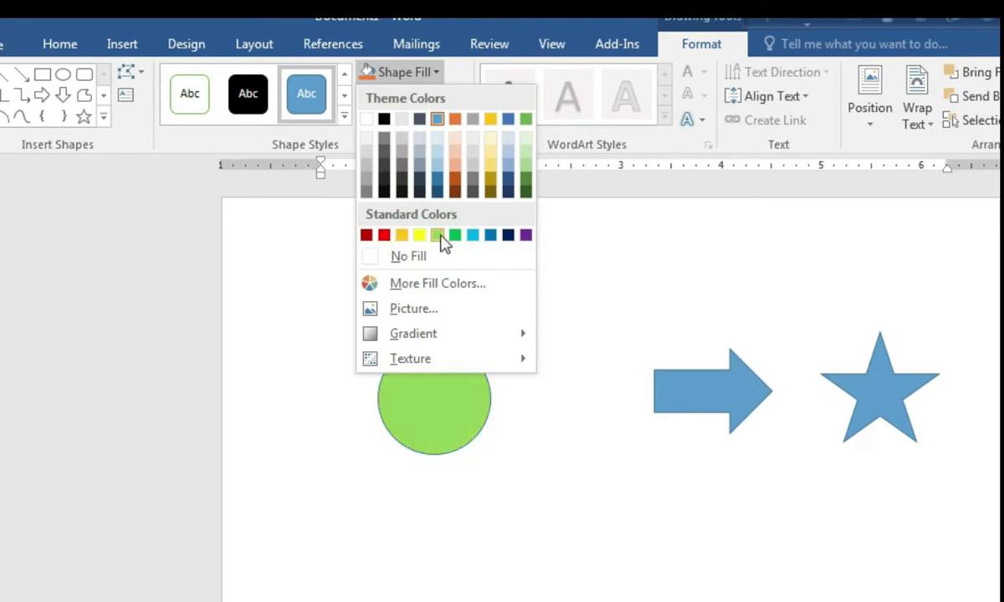
click(527, 235)
click(682, 383)
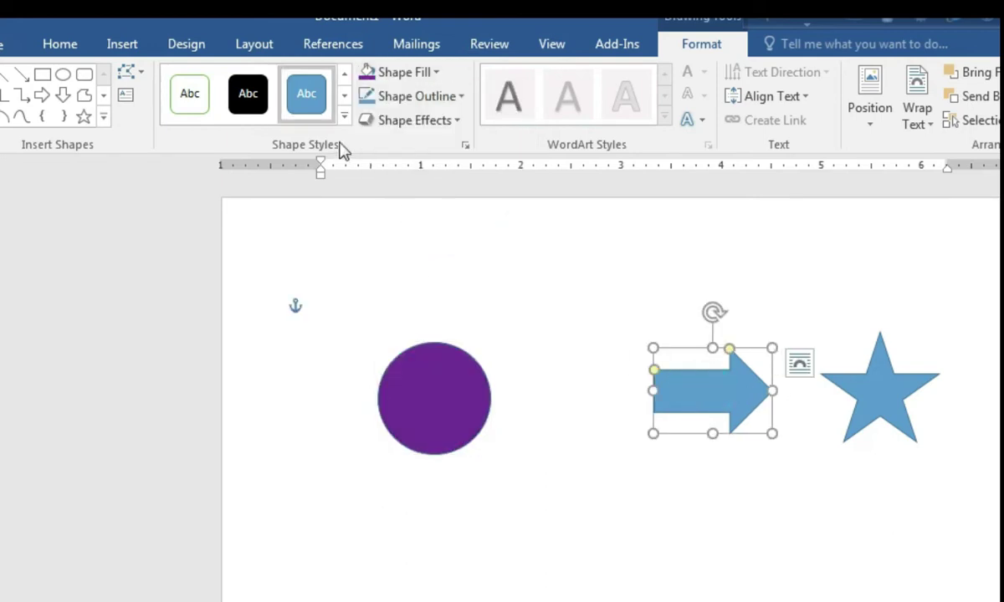
click(408, 78)
click(381, 234)
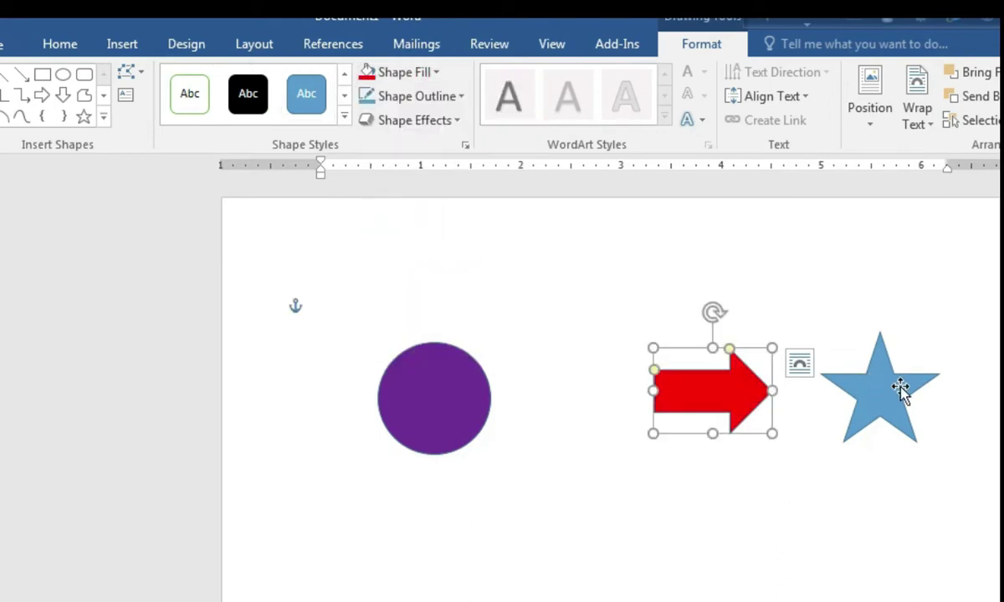
click(897, 402)
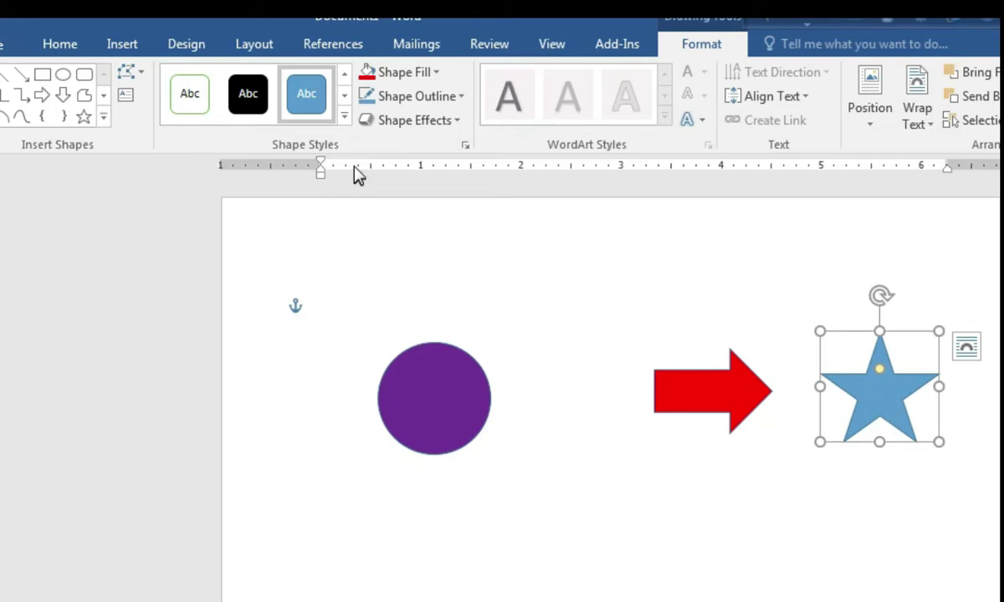
click(417, 76)
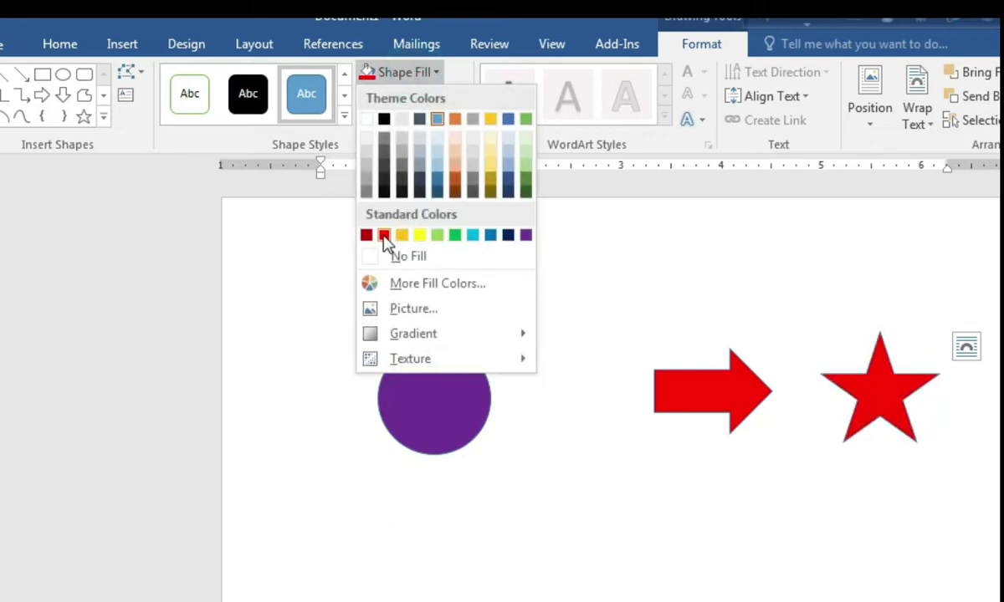
click(490, 236)
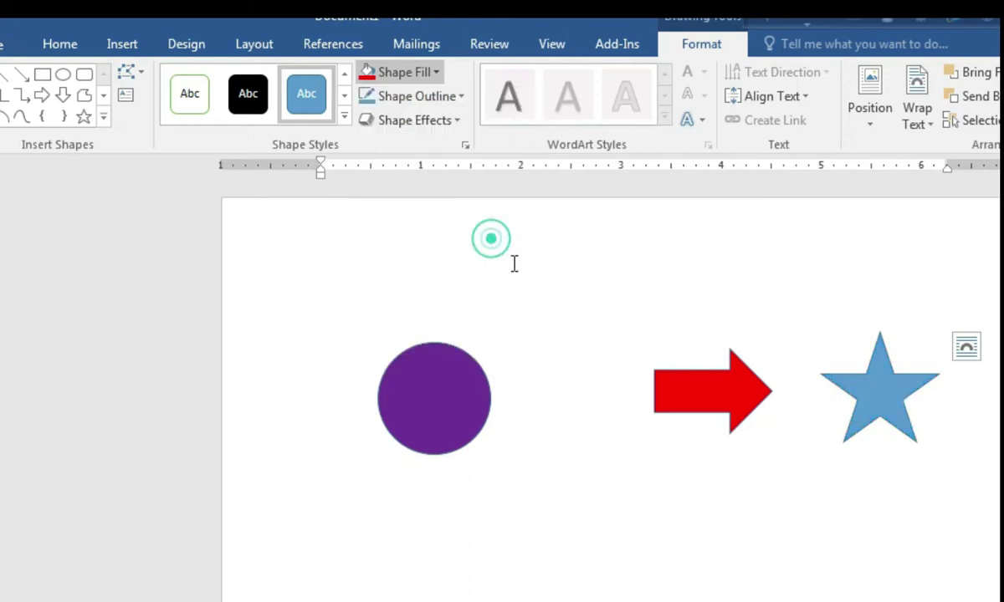
click(713, 455)
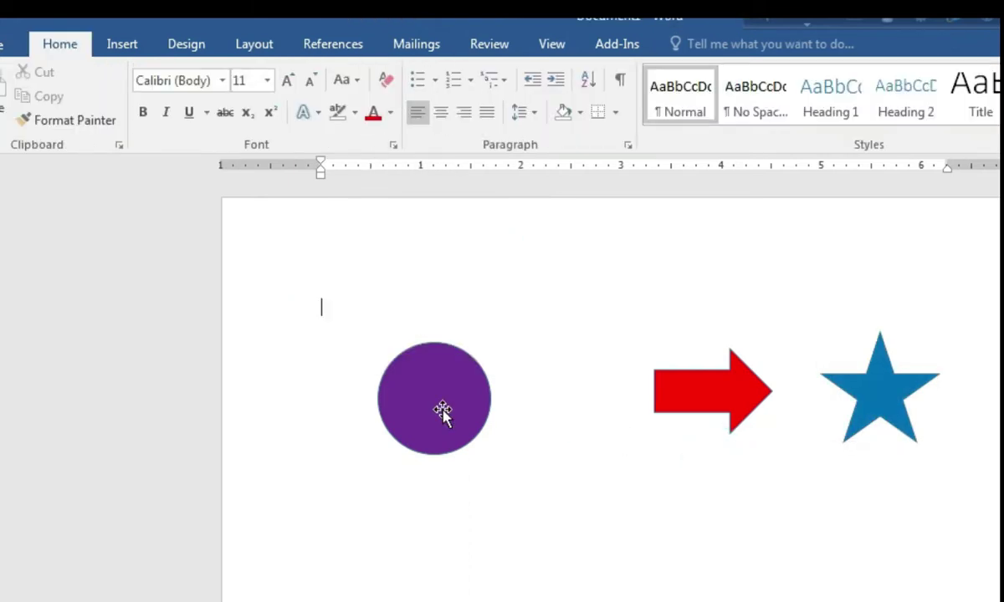
- Select and delete the purple circle, the red arrow and the blue star in turn
click(441, 410)
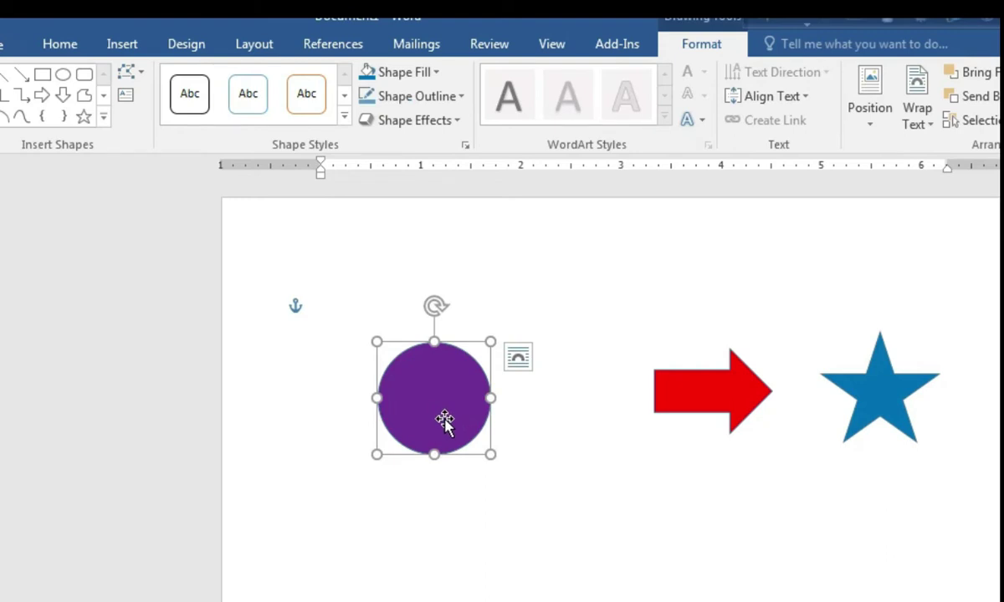
key(Delete)
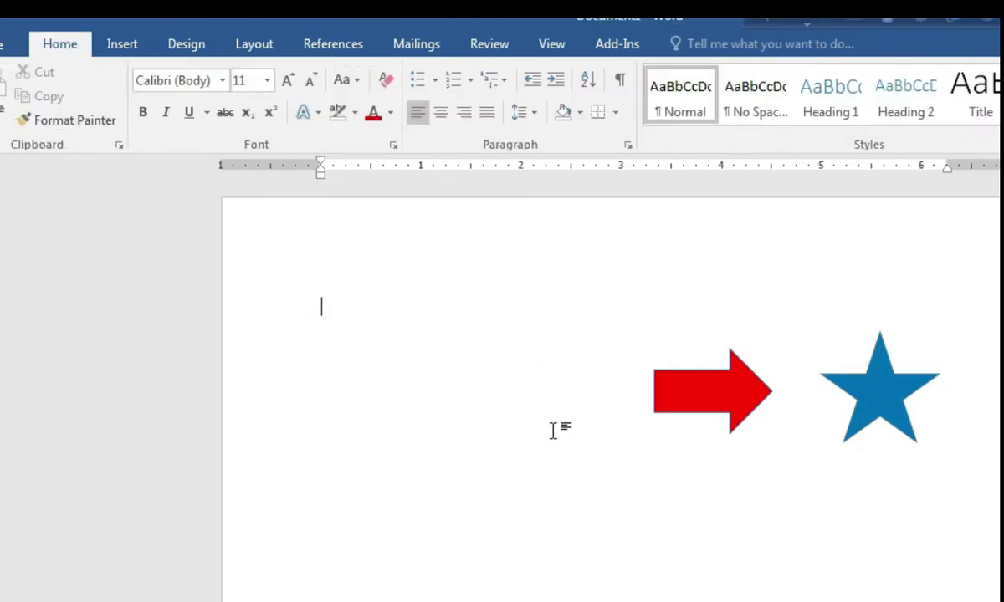
click(718, 393)
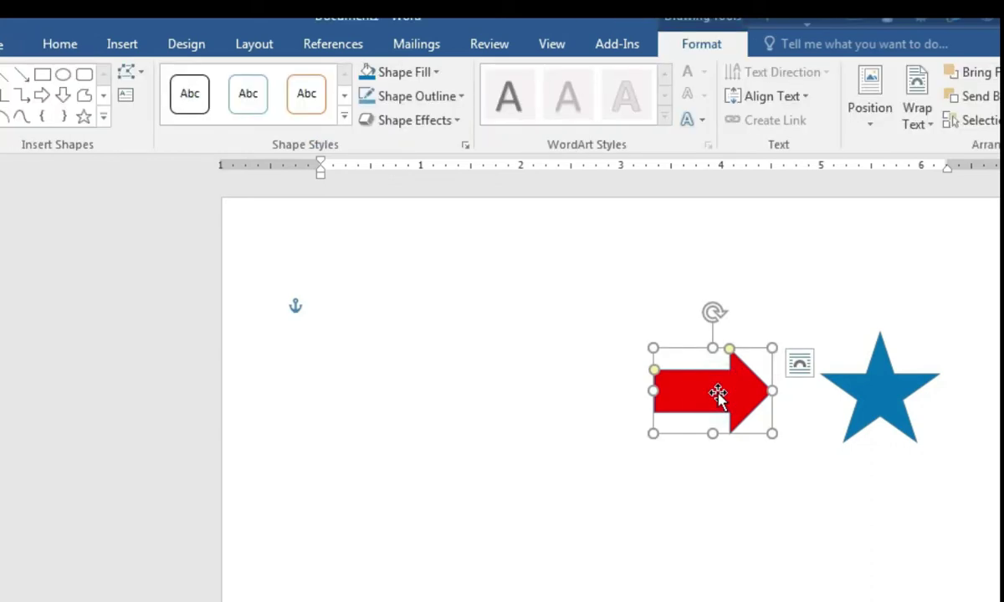
key(Delete)
click(904, 401)
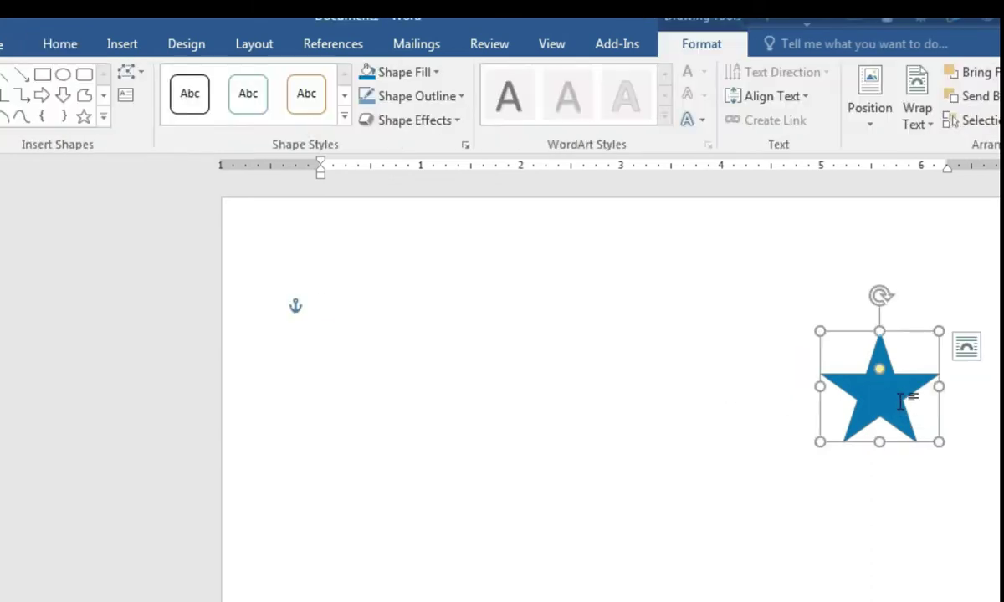
key(Delete)
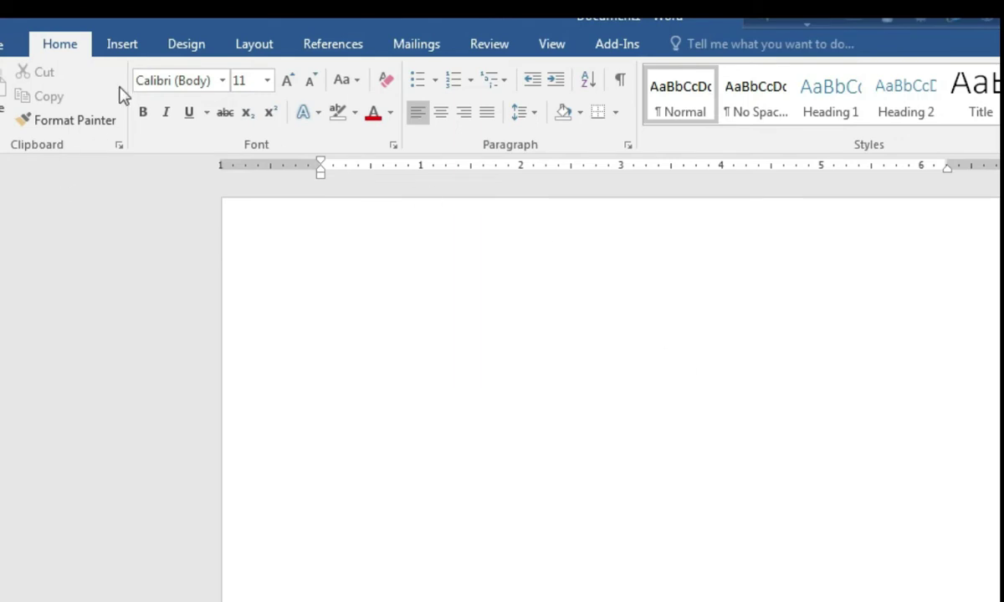
click(125, 46)
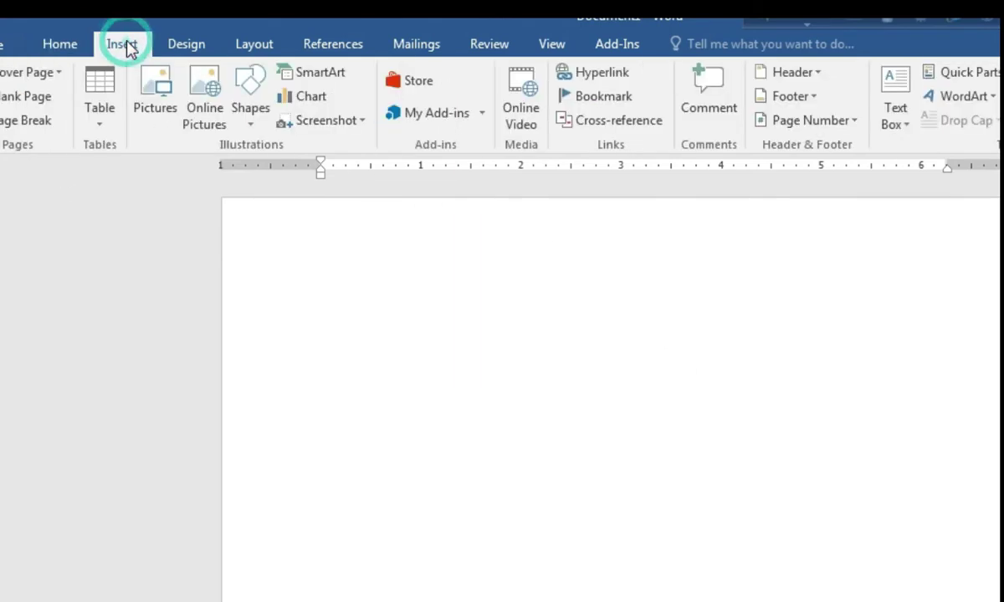
- Draw a Punched Tape flowchart shape in the centre of the page
click(251, 126)
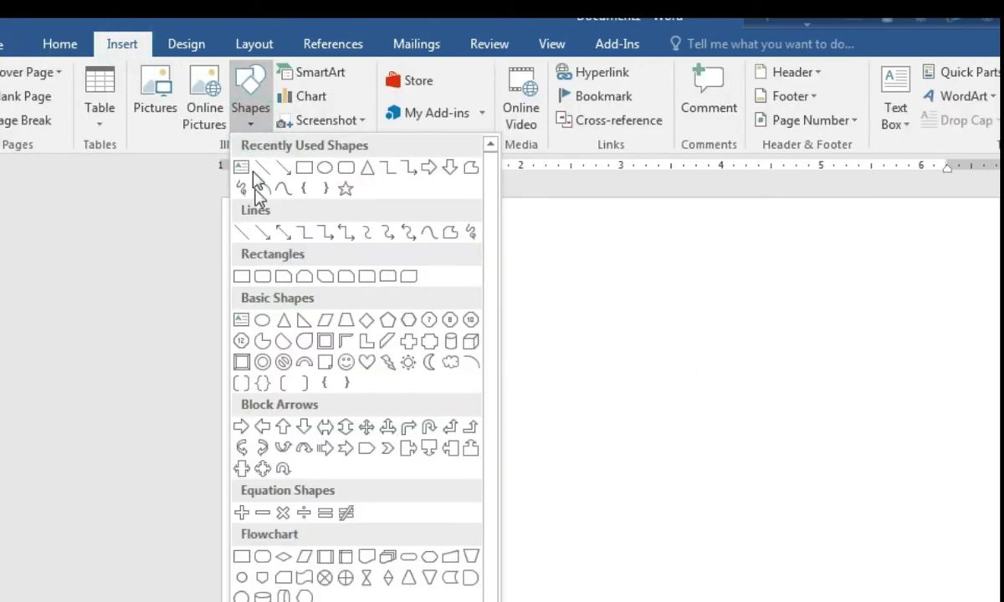
click(303, 577)
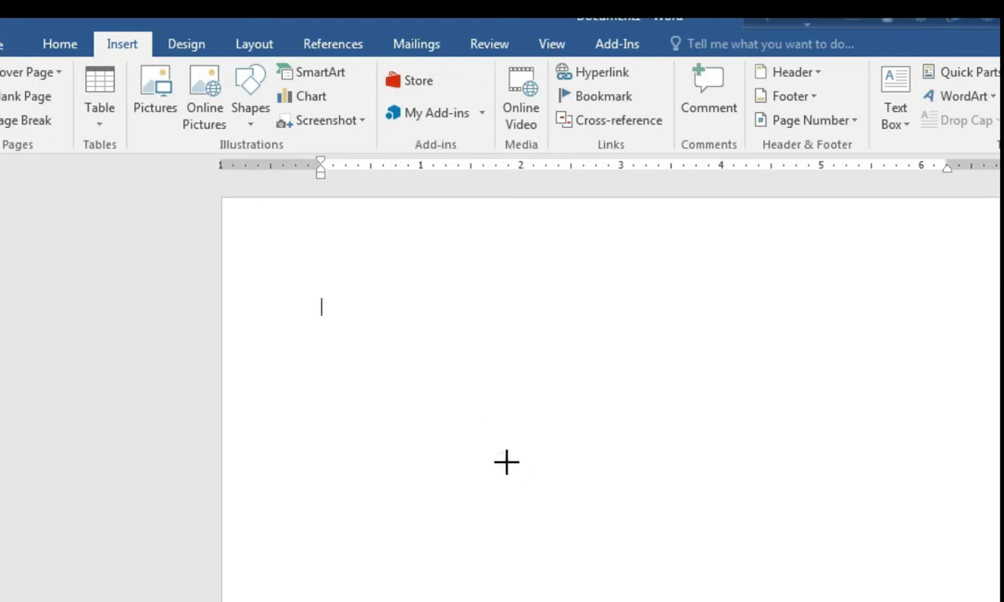
mouse_move(506, 462)
mouse_down()
mouse_move(576, 377)
mouse_move(731, 298)
mouse_move(693, 320)
mouse_up()
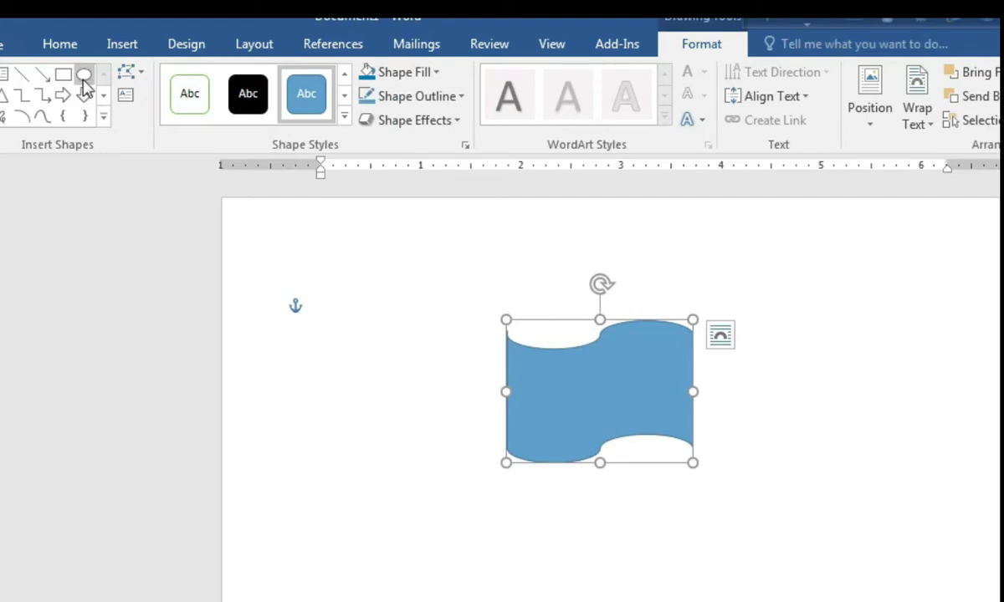
click(83, 76)
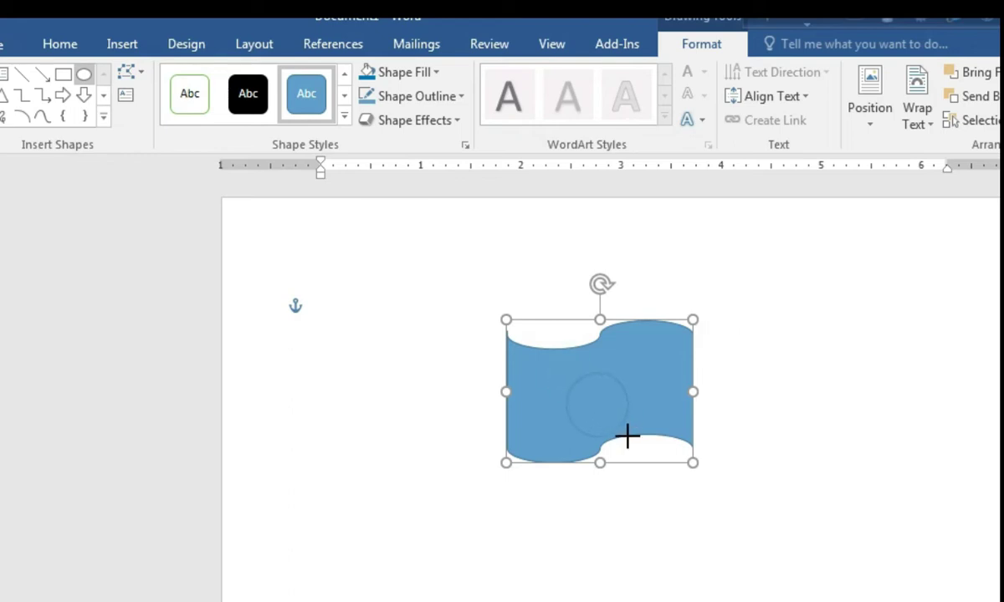
- Draw a small circle inside the wave shape, nudge it into the centre and resize it
drag(629, 431, 633, 432)
click(607, 502)
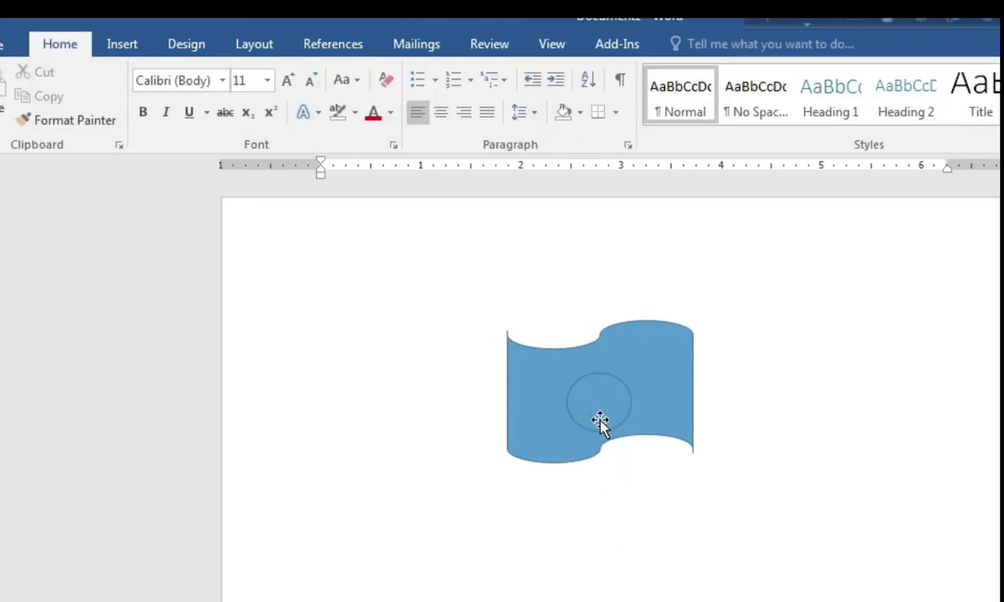
click(600, 411)
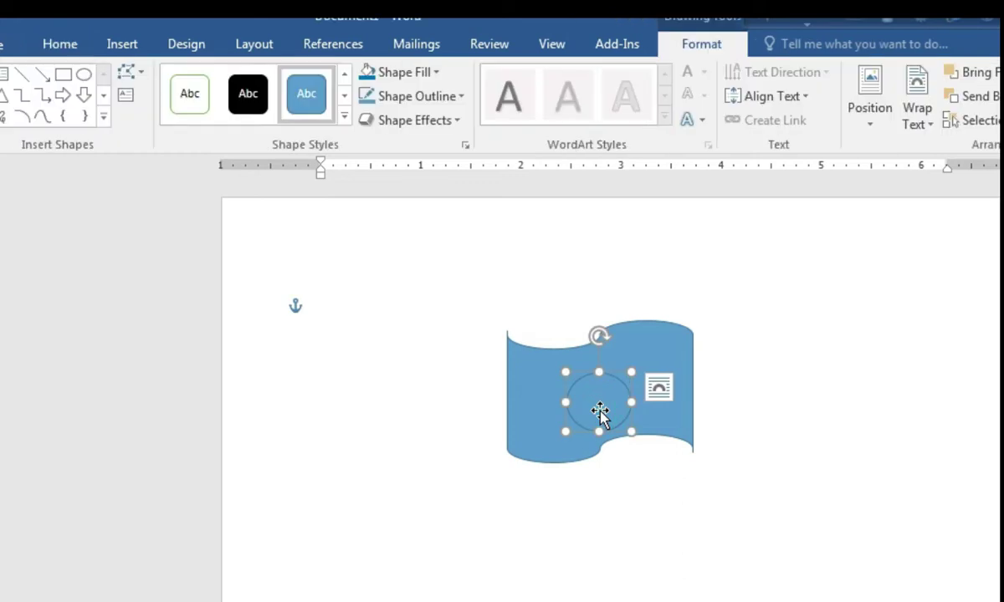
drag(600, 412, 593, 398)
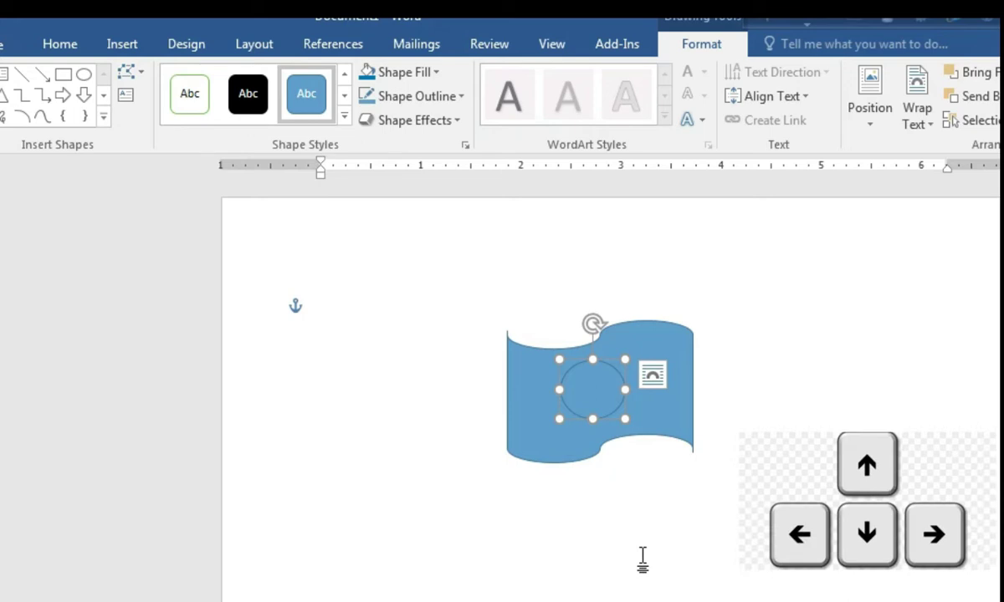
key(Down)
key(Down)
key(Down)
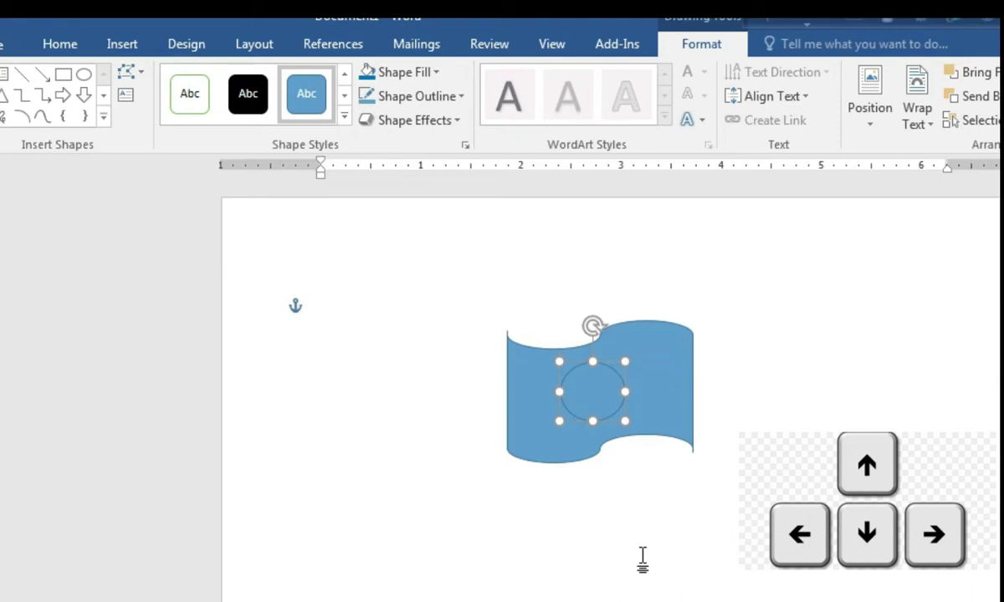
key(Left)
key(Left)
key(Left)
key(Left)
key(Left)
key(Left)
key(Left)
key(Left)
key(Left)
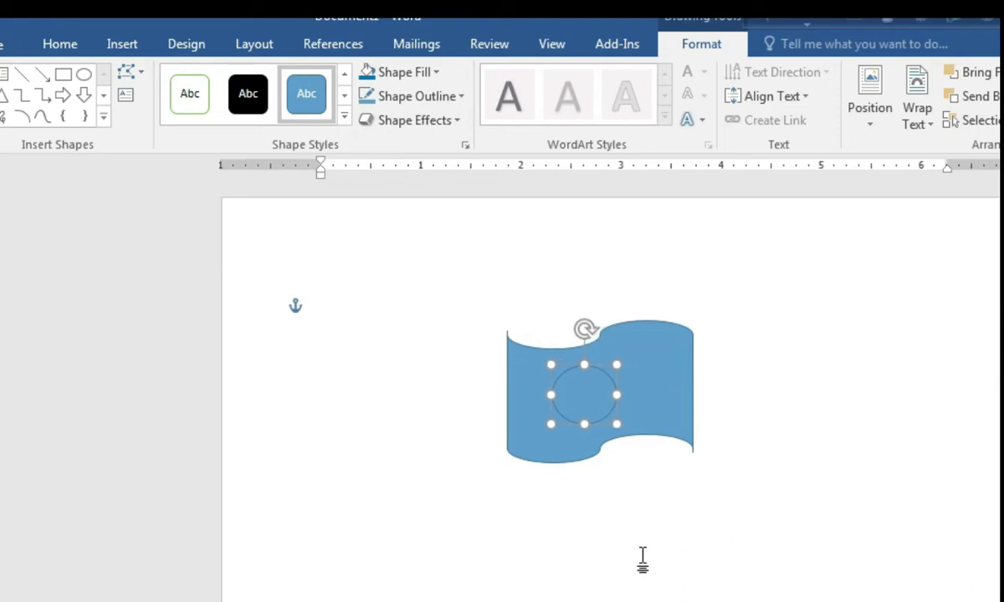
key(Right)
key(Right)
key(Right)
key(Right)
key(Right)
key(Right)
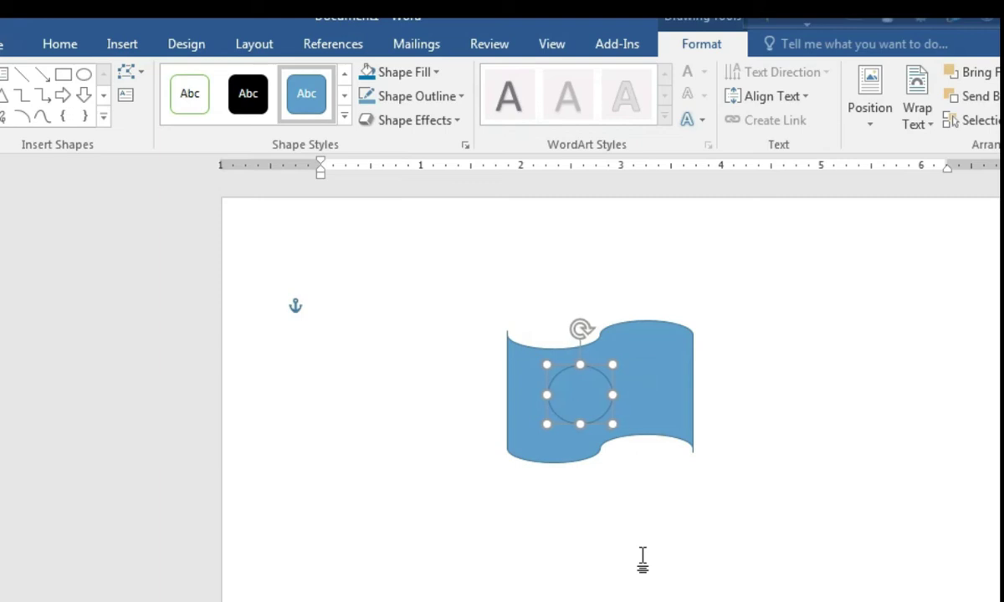
key(Right)
key(Right)
key(Right)
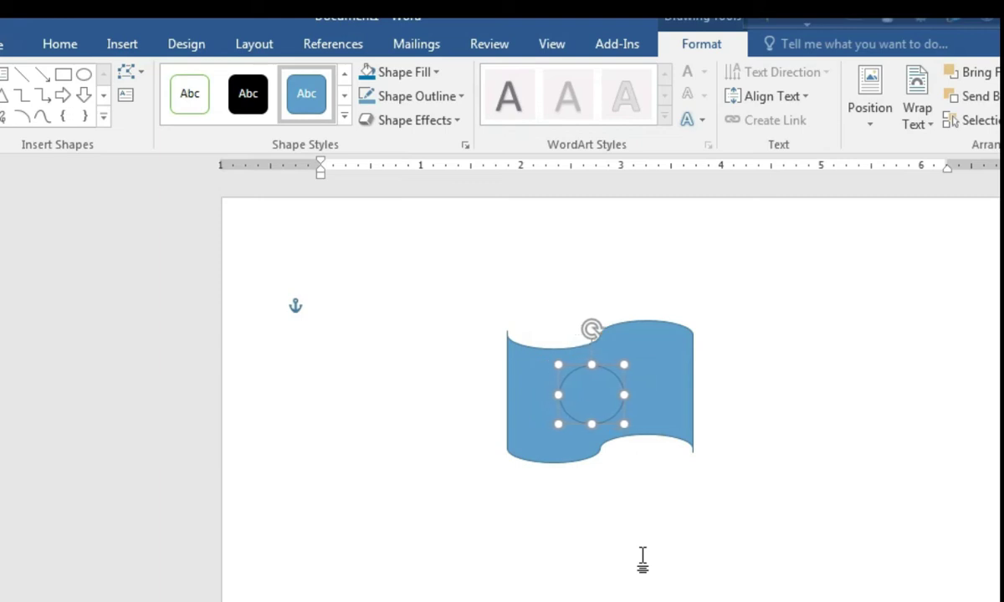
key(Up)
key(Up)
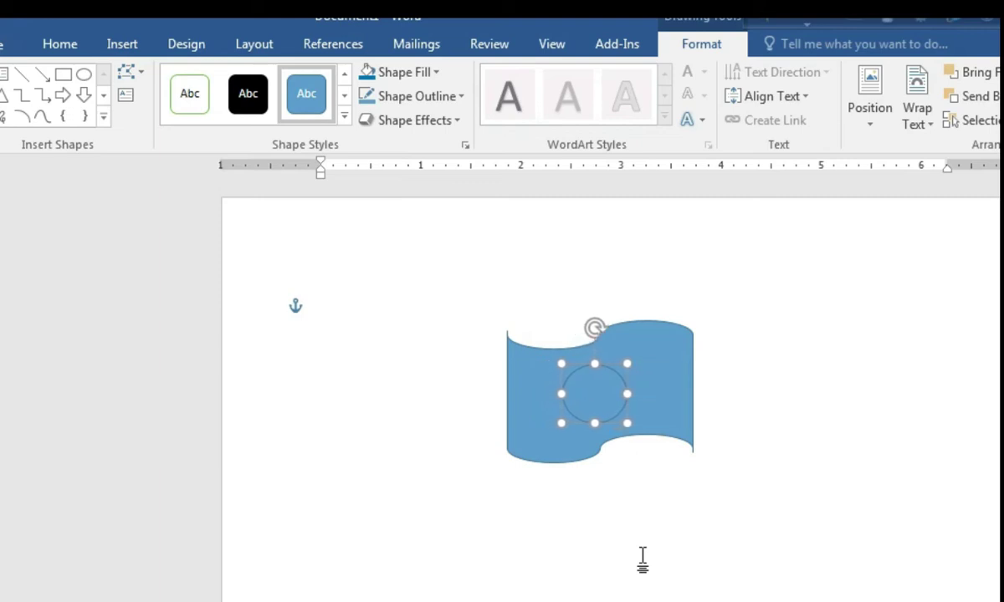
key(Down)
key(Down)
key(Down)
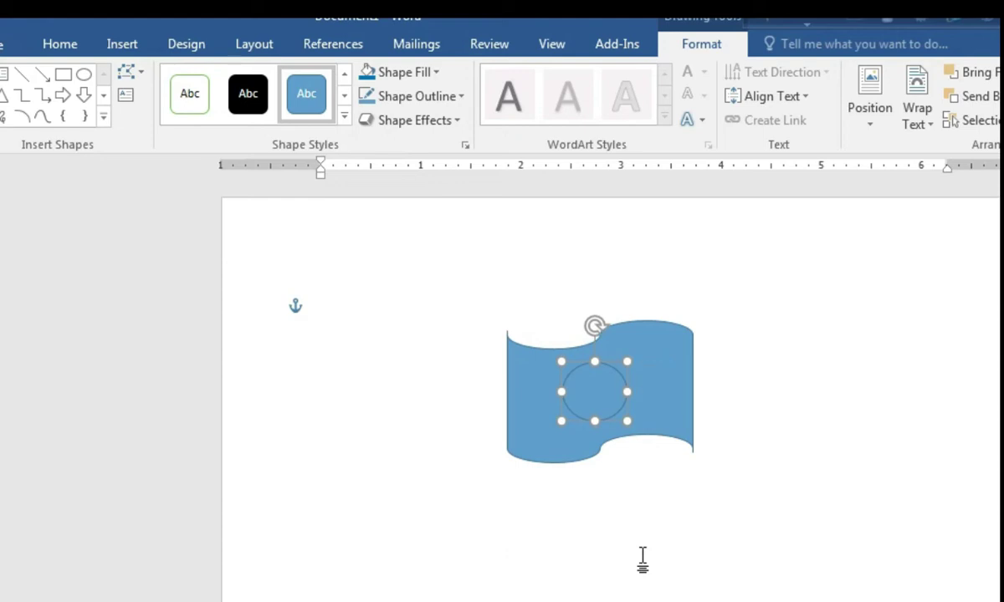
key(Up)
key(Up)
key(Up)
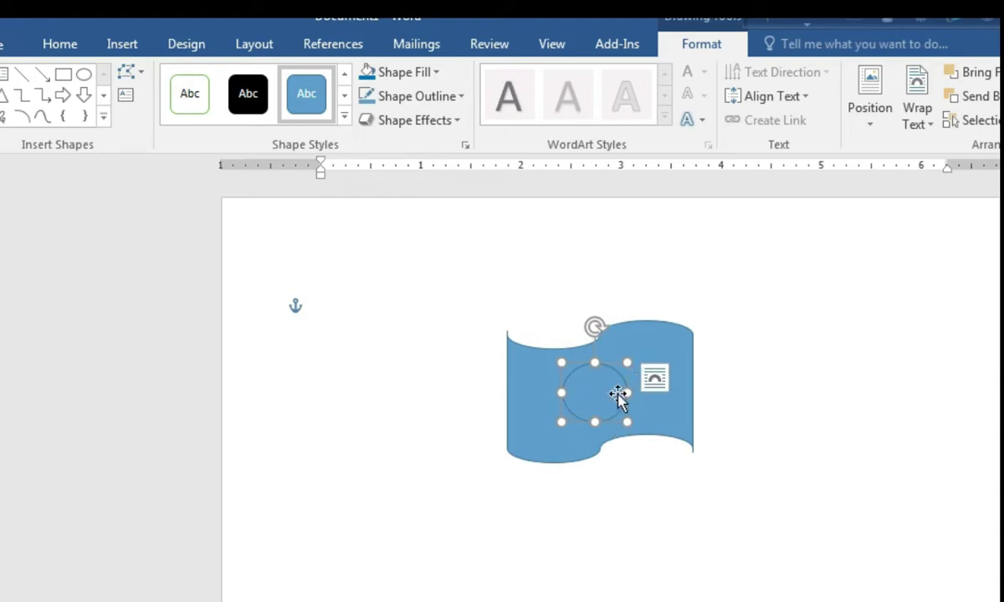
drag(626, 391, 617, 392)
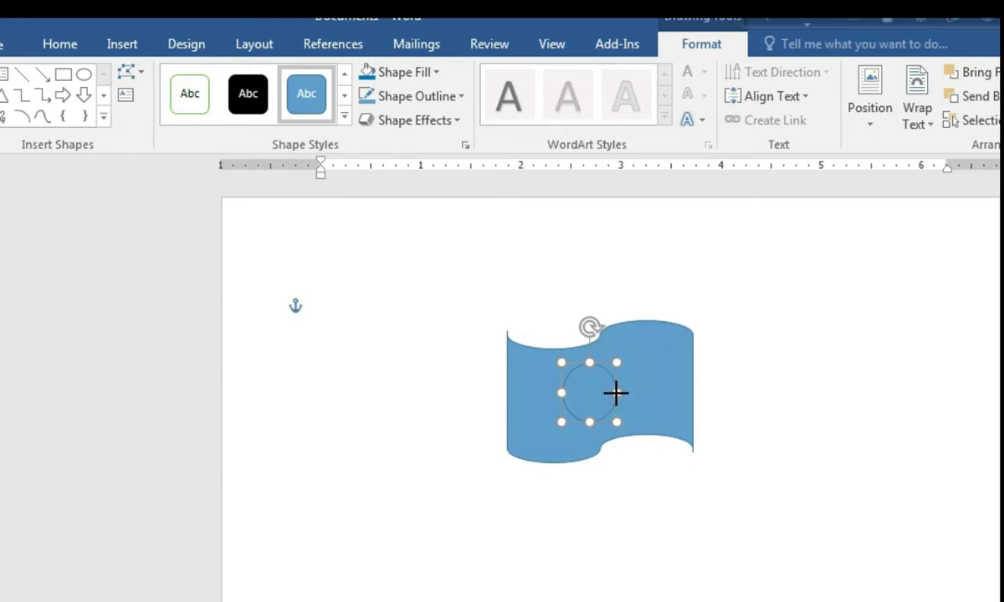
drag(591, 428, 607, 400)
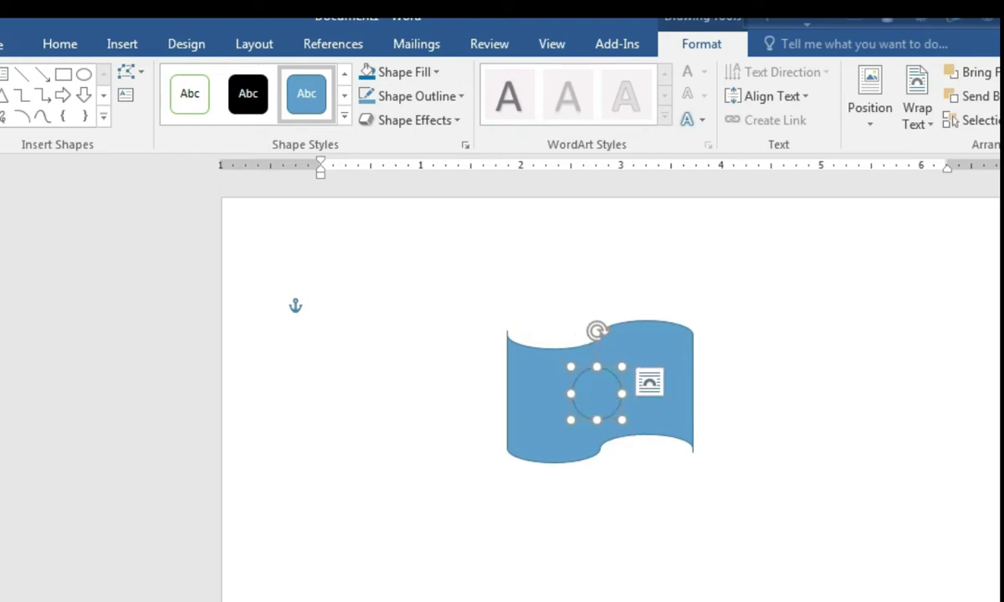
- Select and deselect the wave flag, then open and close the Shapes gallery
click(565, 531)
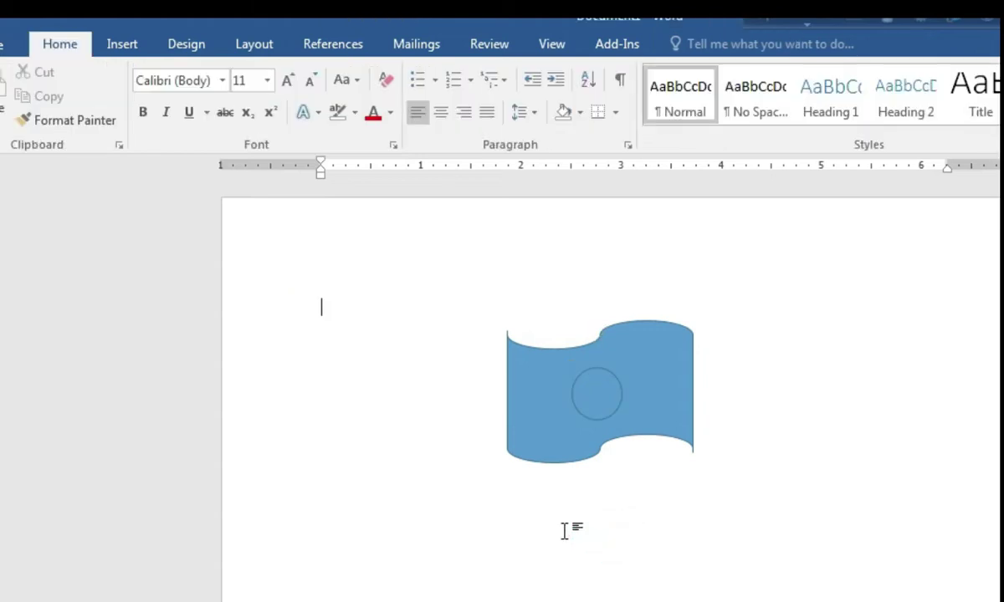
click(565, 426)
click(626, 518)
click(119, 50)
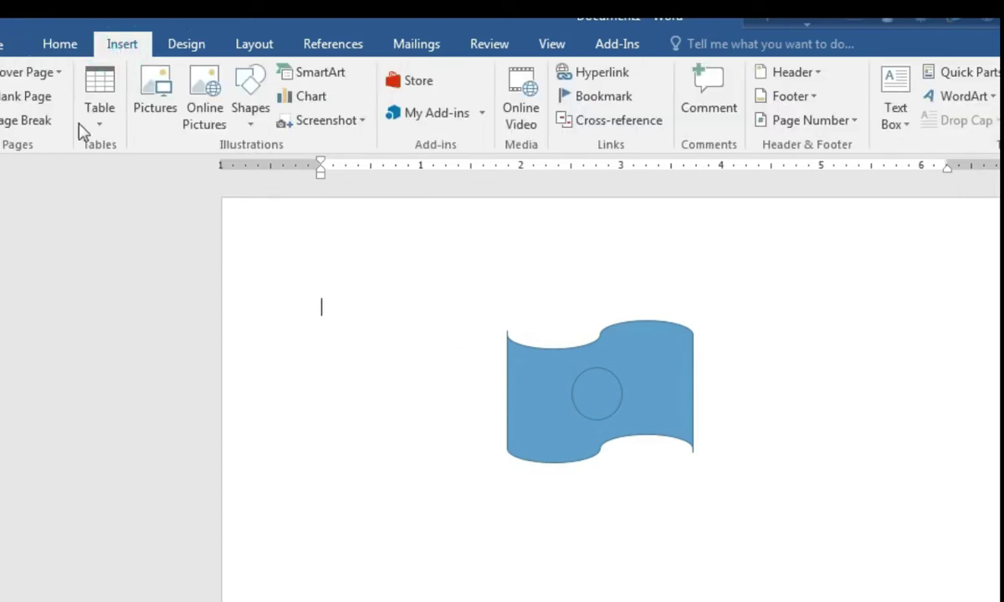
click(249, 108)
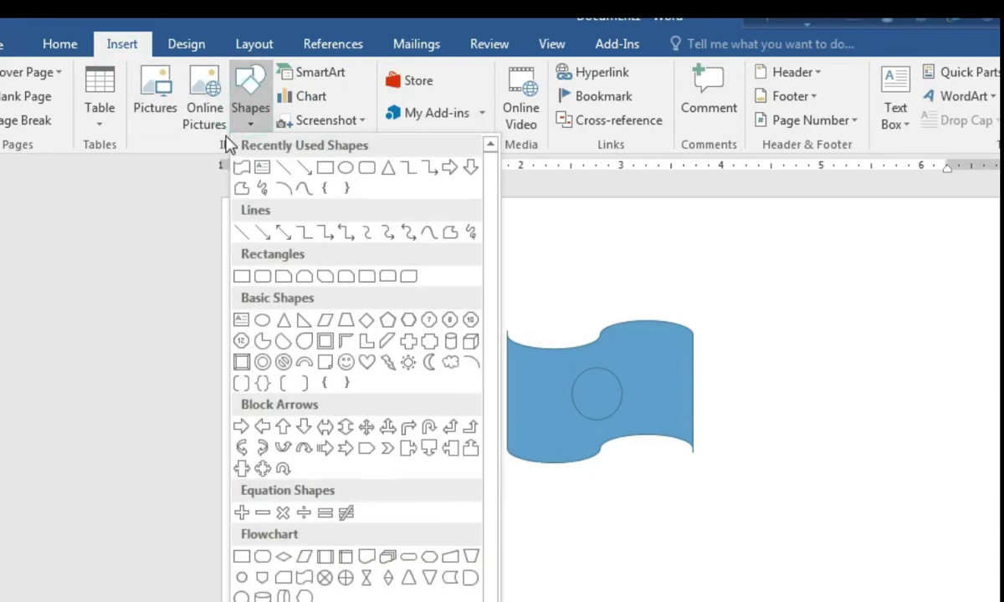
click(629, 577)
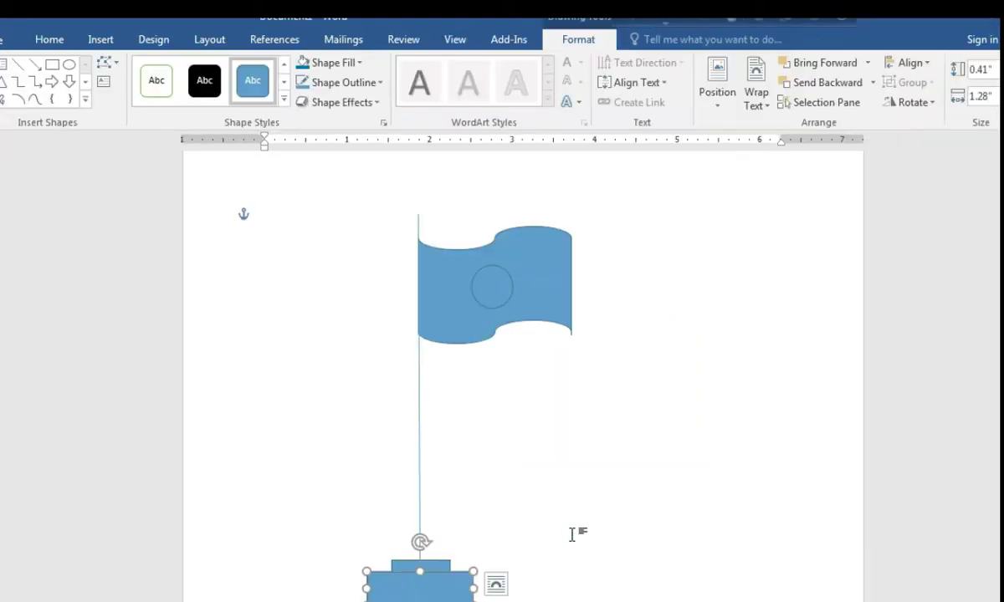
click(572, 534)
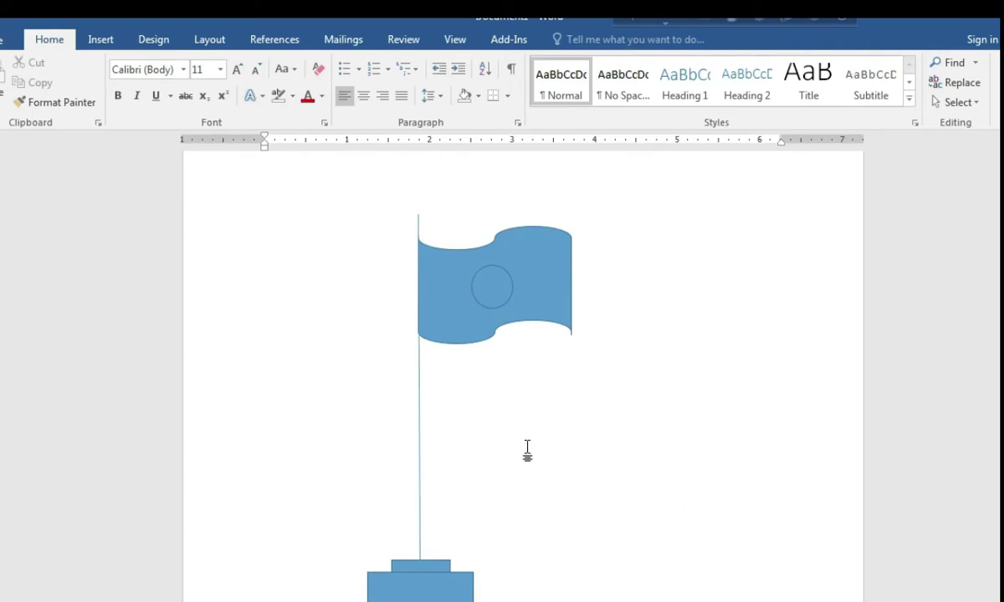
- Fill the flag's circle red and the wave-shaped flag body green
click(491, 287)
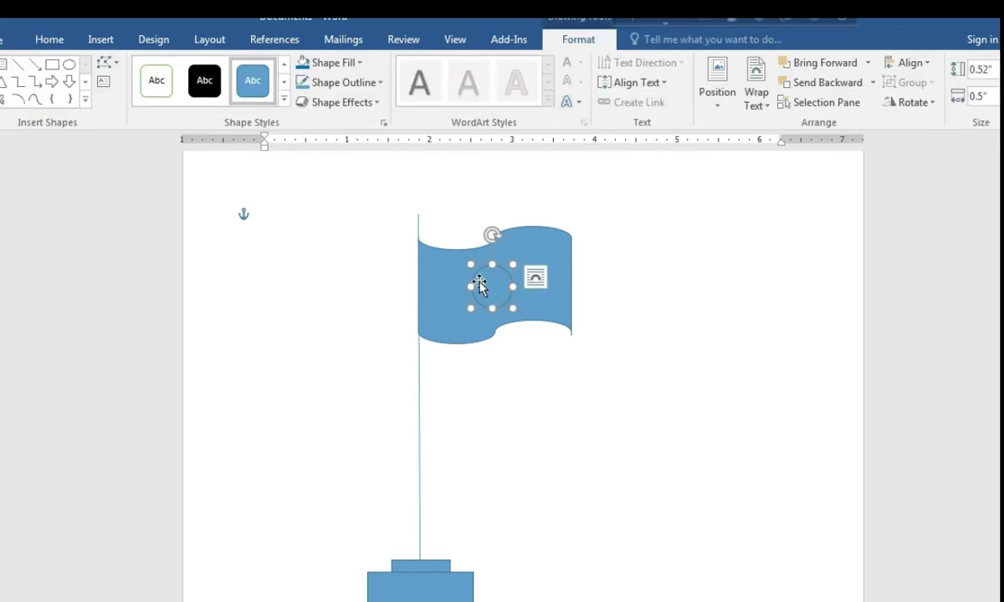
click(344, 65)
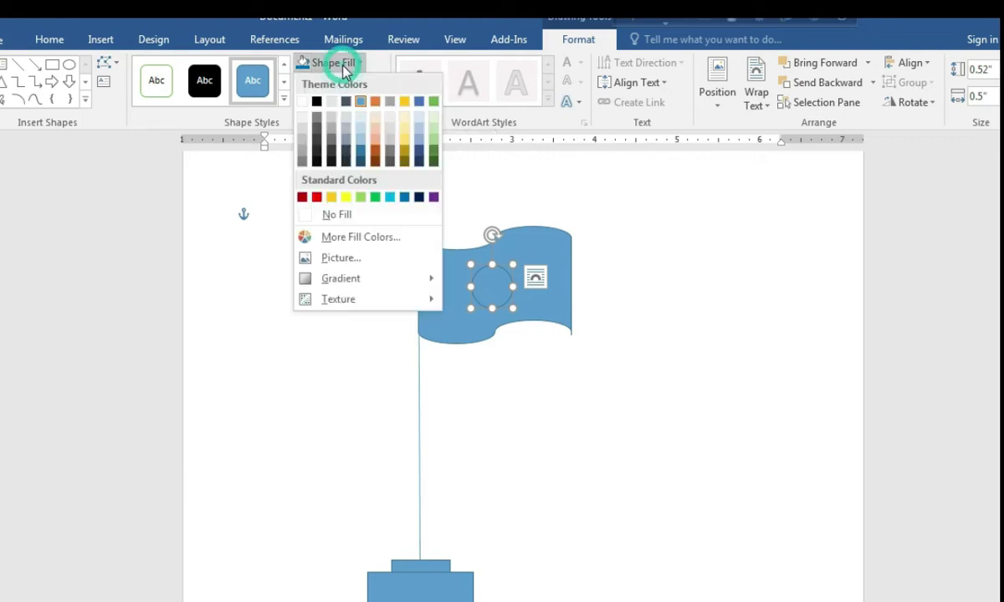
click(317, 198)
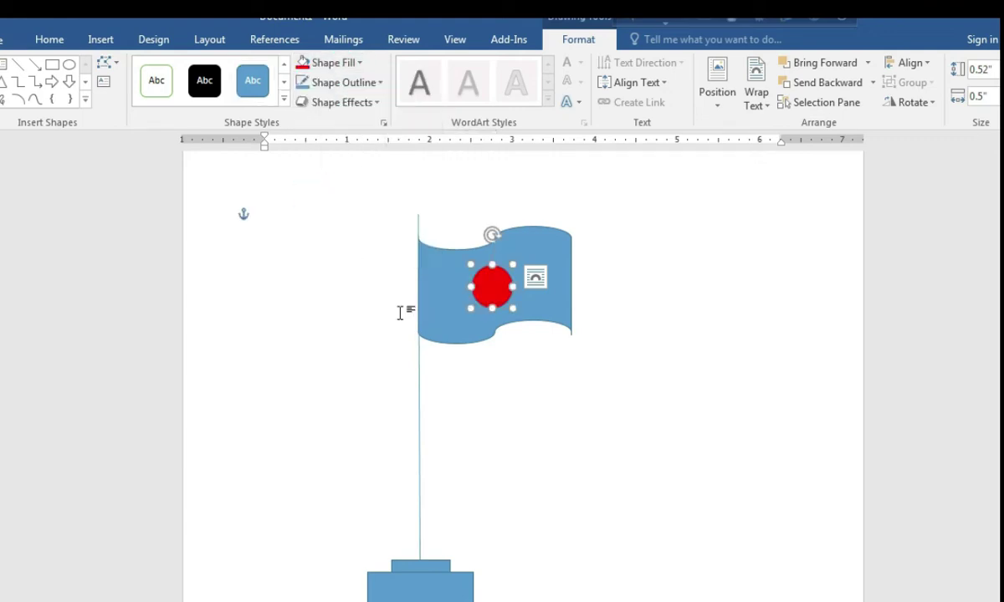
click(450, 316)
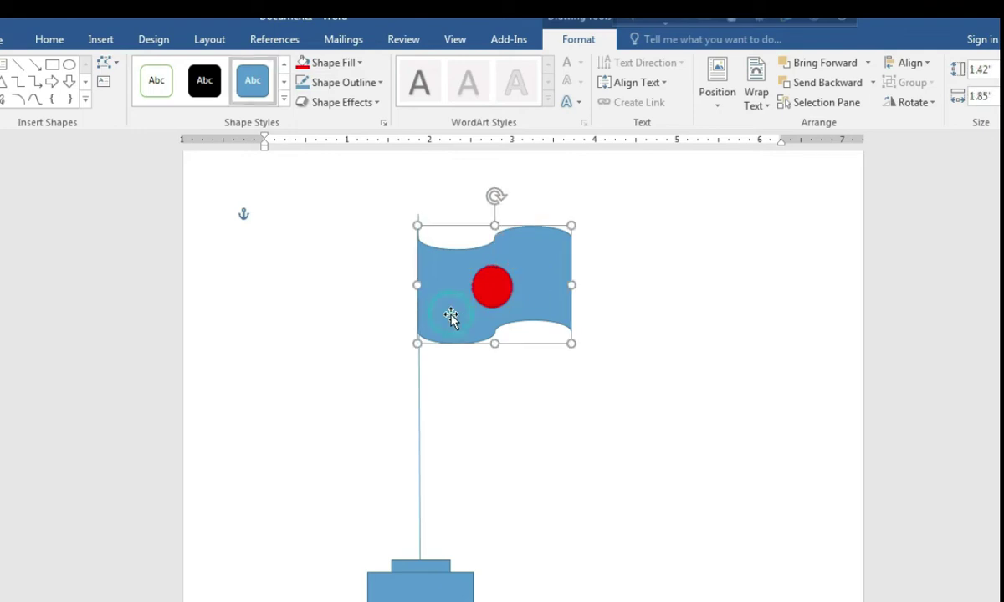
click(348, 67)
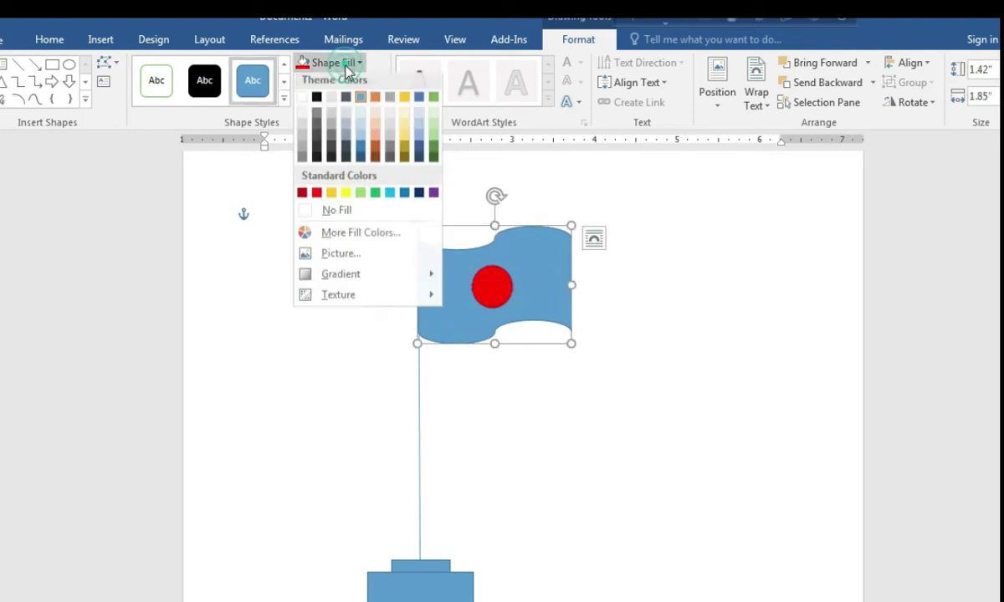
click(376, 201)
- Fill the small base rectangle black and bring up fill colours for the larger base rectangle
scroll(562, 529, down, 2)
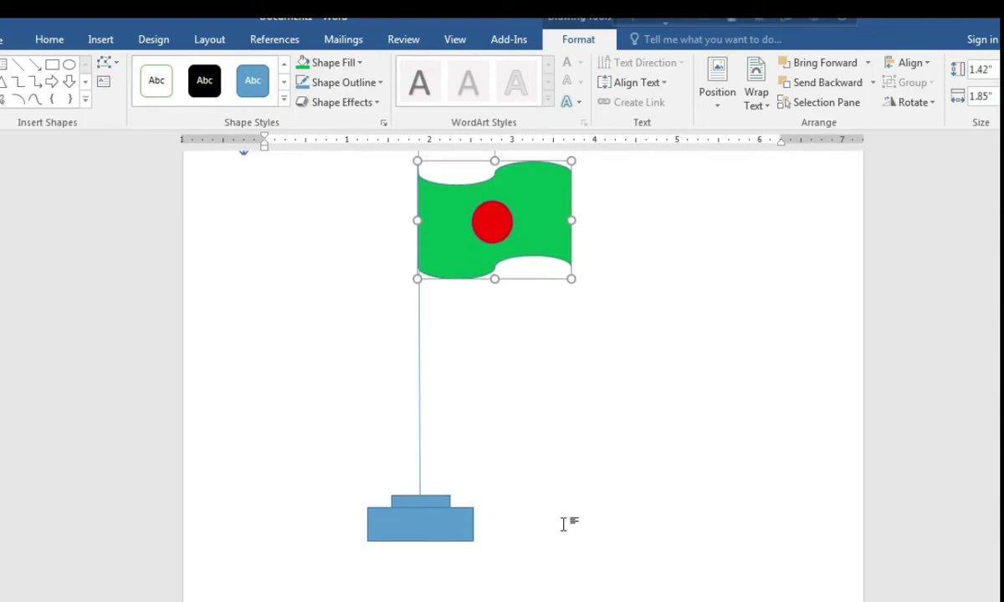
click(439, 487)
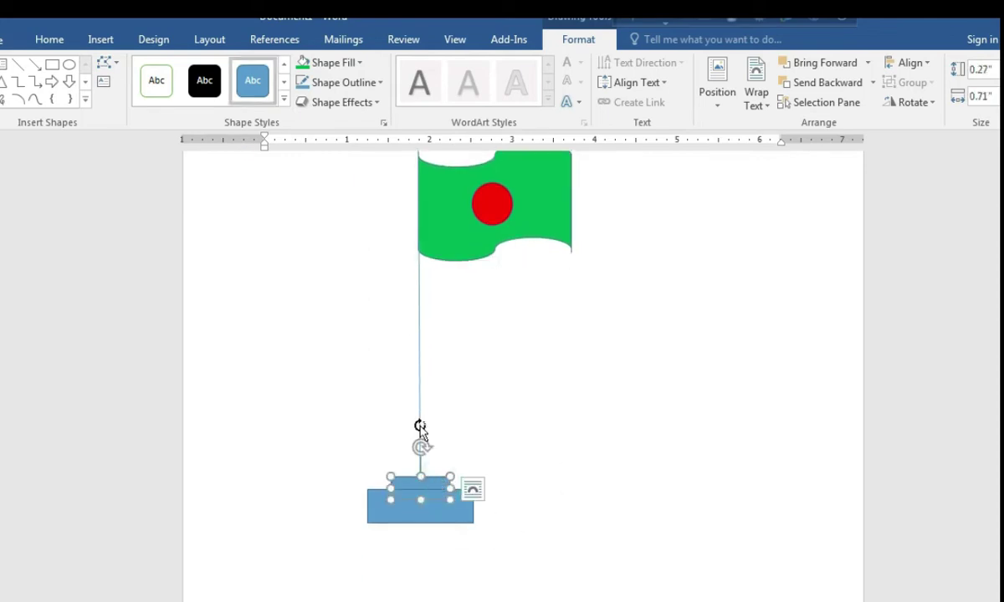
click(326, 63)
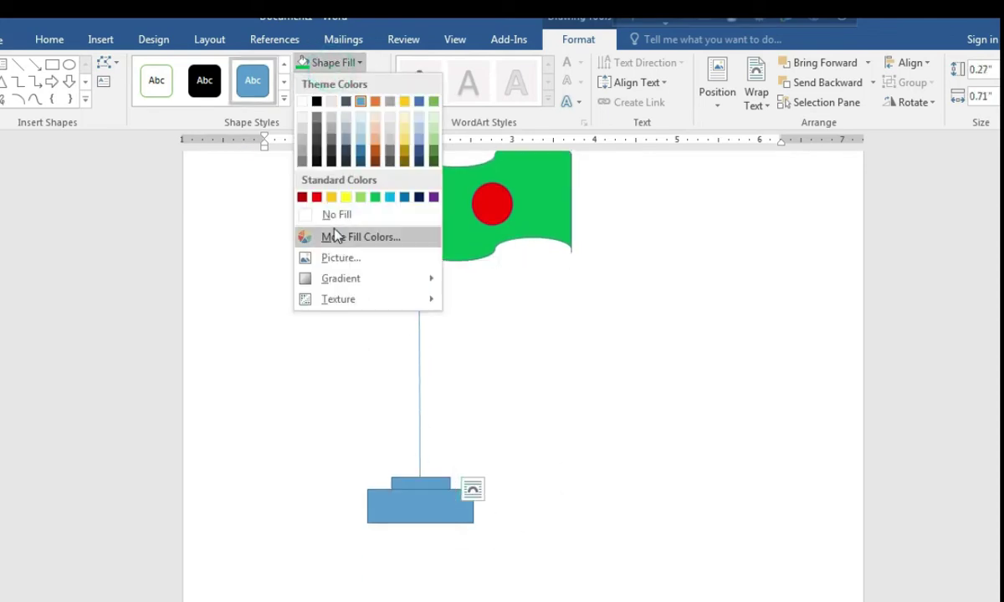
click(317, 151)
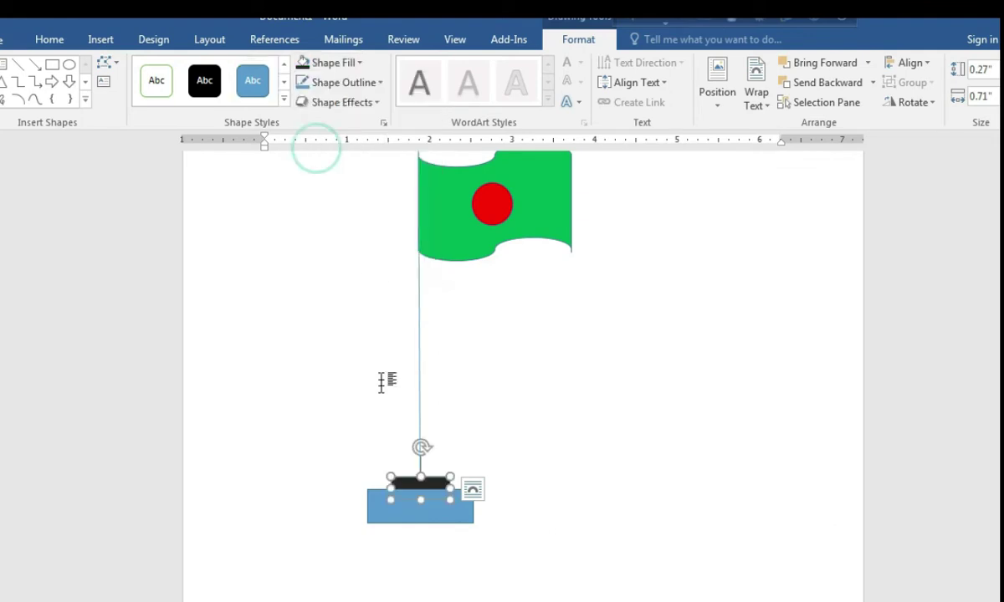
click(410, 519)
click(331, 62)
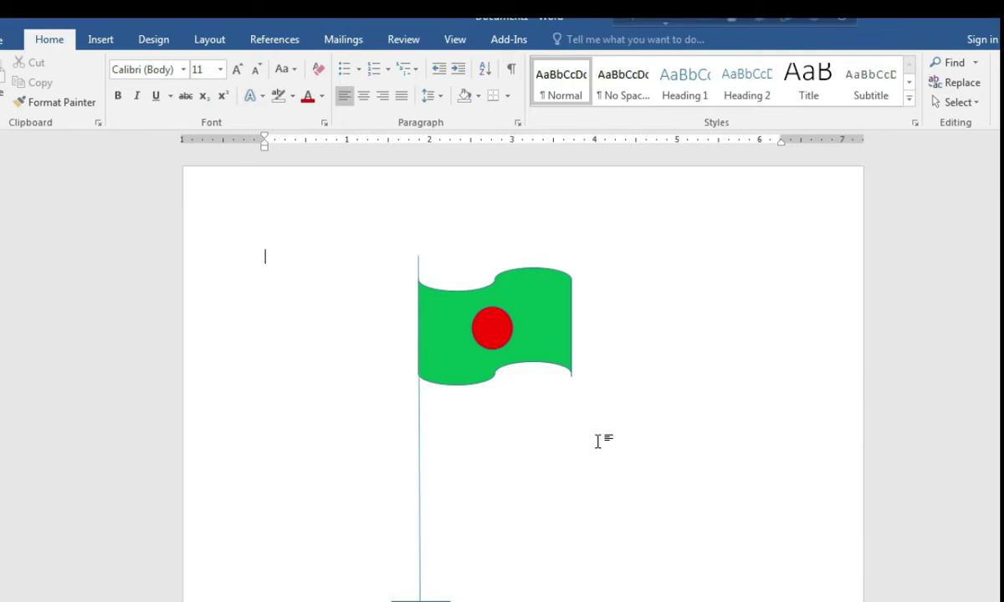
- Delete the flag, the flagpole and both black base rectangles one by one
scroll(594, 444, down, 3)
scroll(587, 459, up, 3)
click(500, 333)
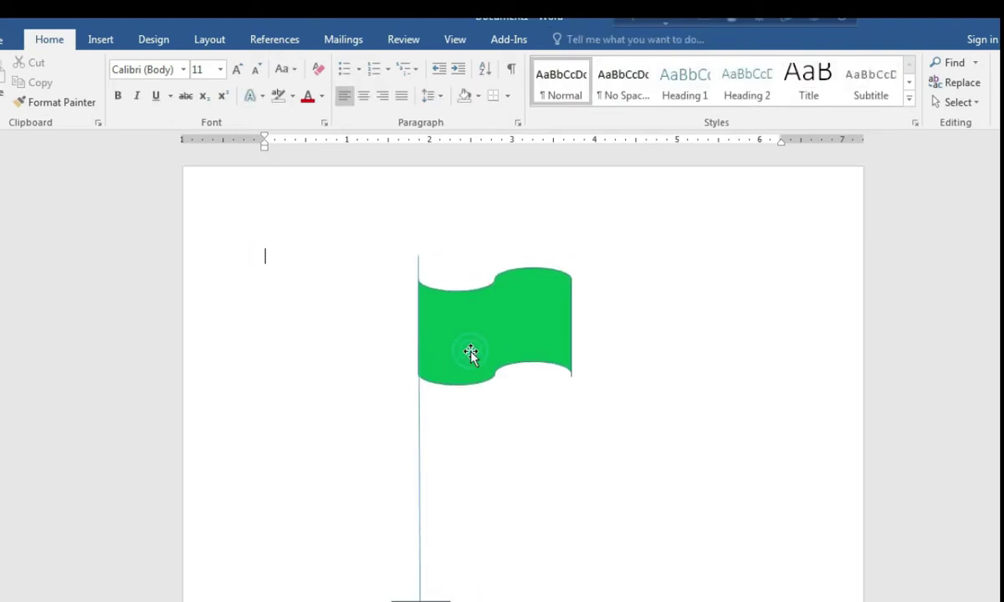
key(Delete)
click(415, 410)
key(Delete)
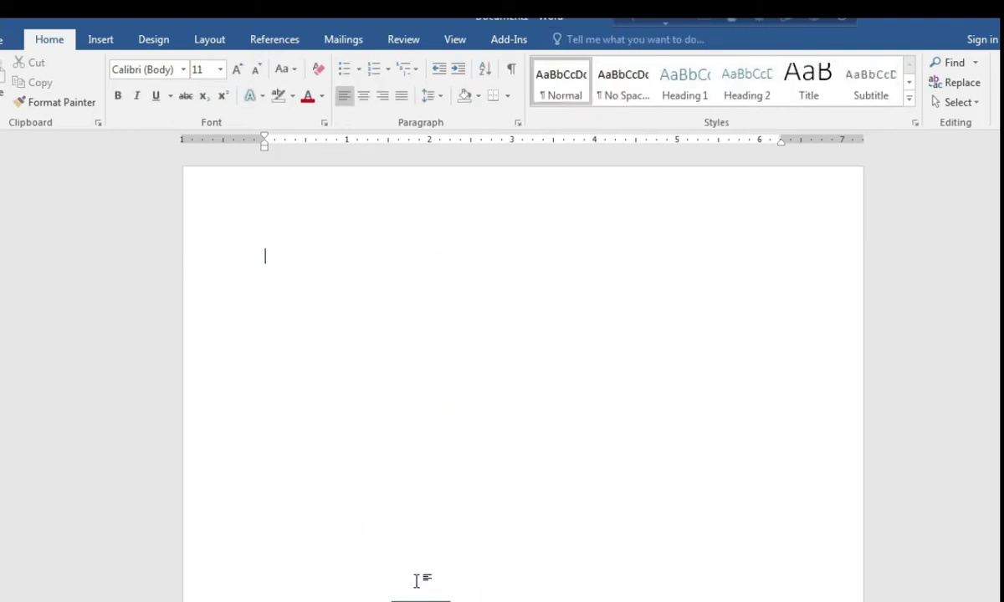
scroll(491, 558, down, 3)
click(433, 489)
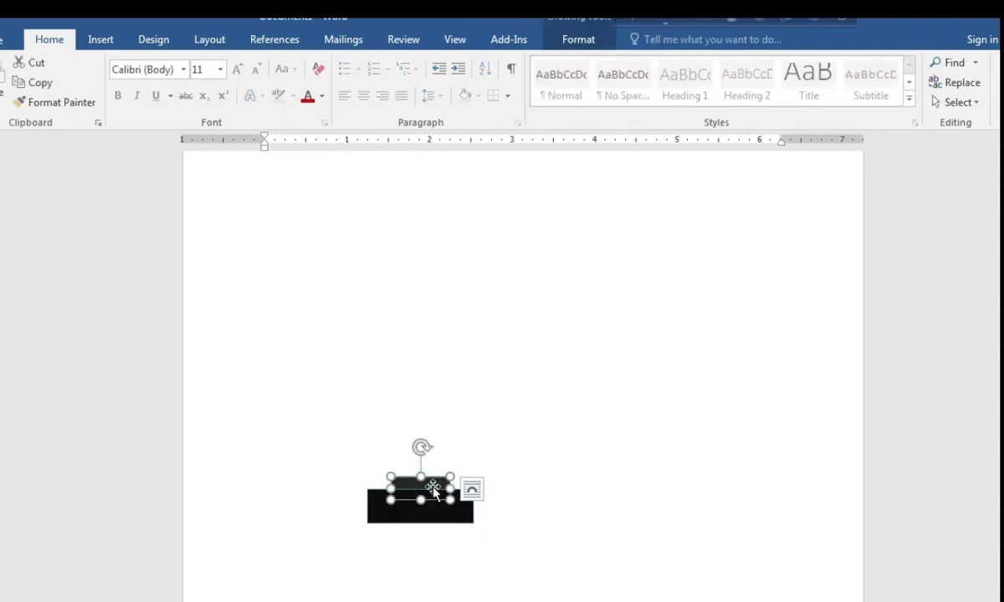
key(Delete)
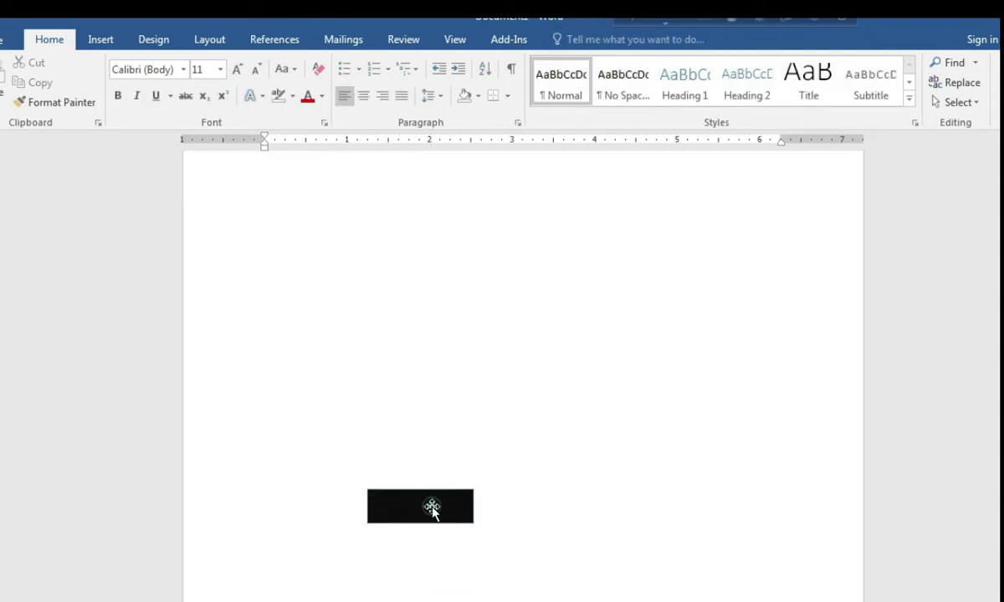
click(430, 505)
key(Delete)
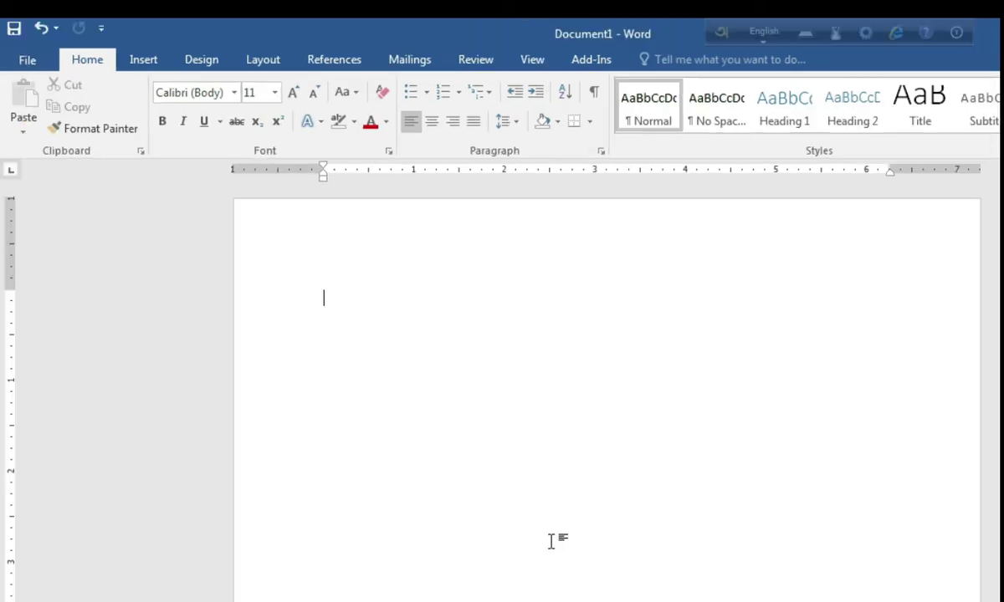
- Undo the four deletions to restore the flag, then Ctrl+A and delete everything
click(40, 29)
click(41, 30)
click(40, 28)
click(40, 28)
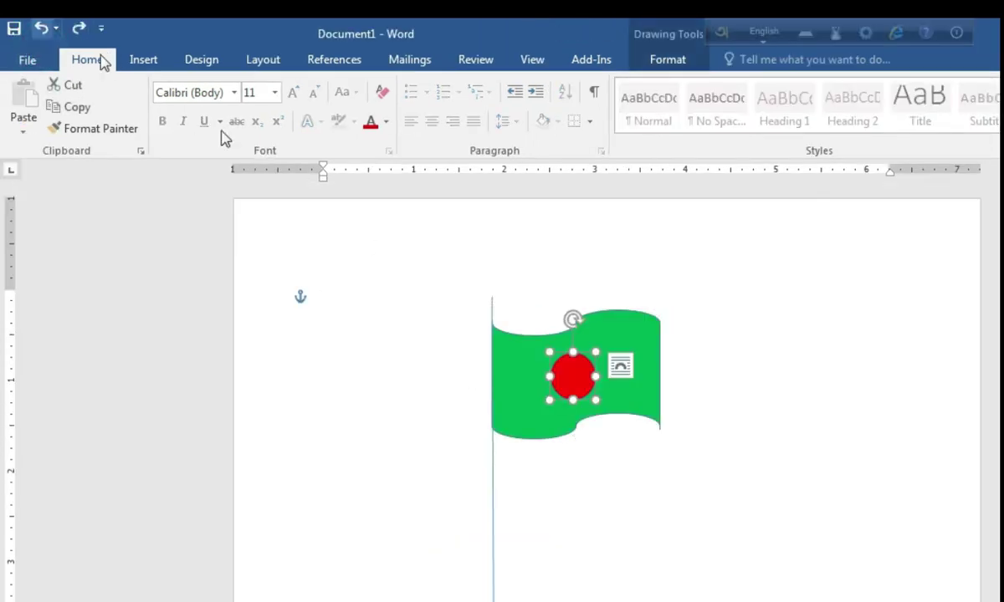
scroll(805, 441, down, 3)
click(790, 449)
scroll(789, 449, up, 1)
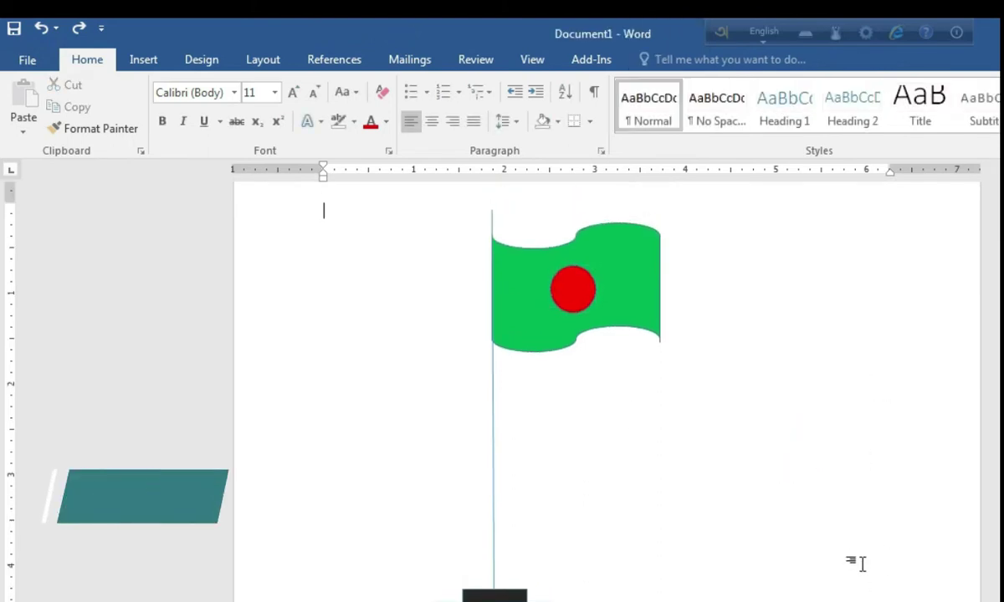
key(ctrl+a)
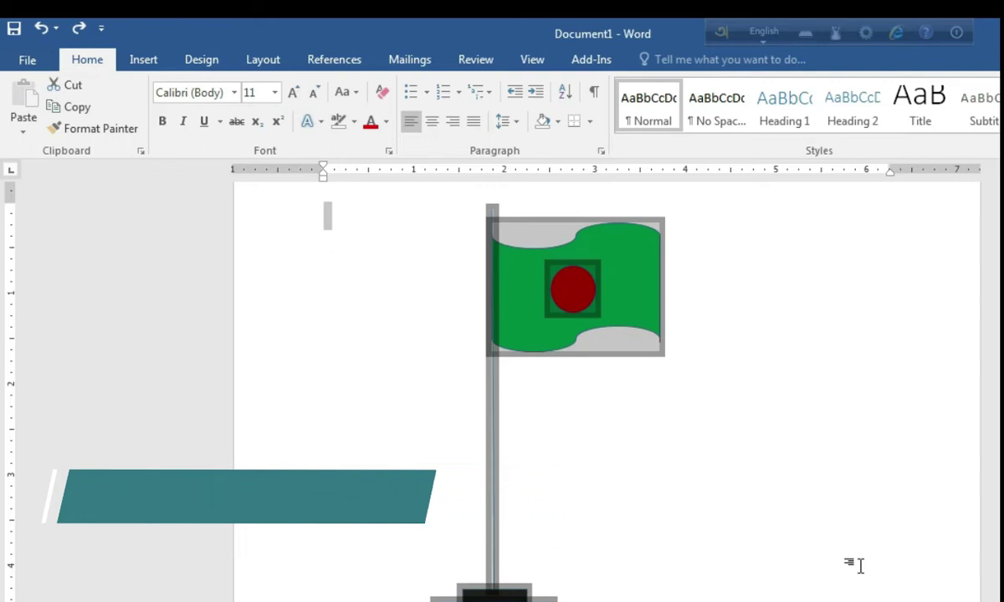
key(Delete)
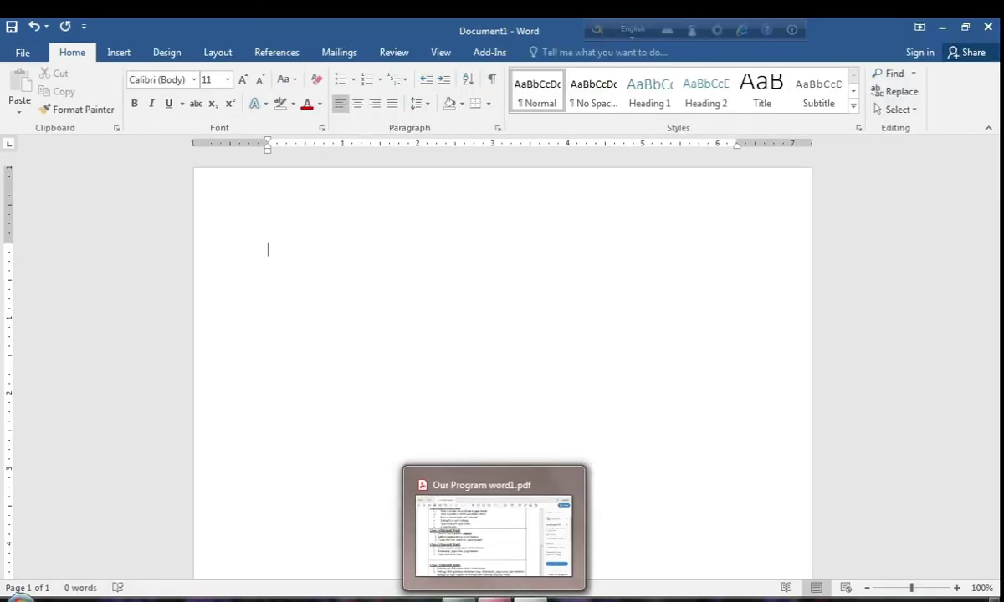
click(494, 597)
click(345, 298)
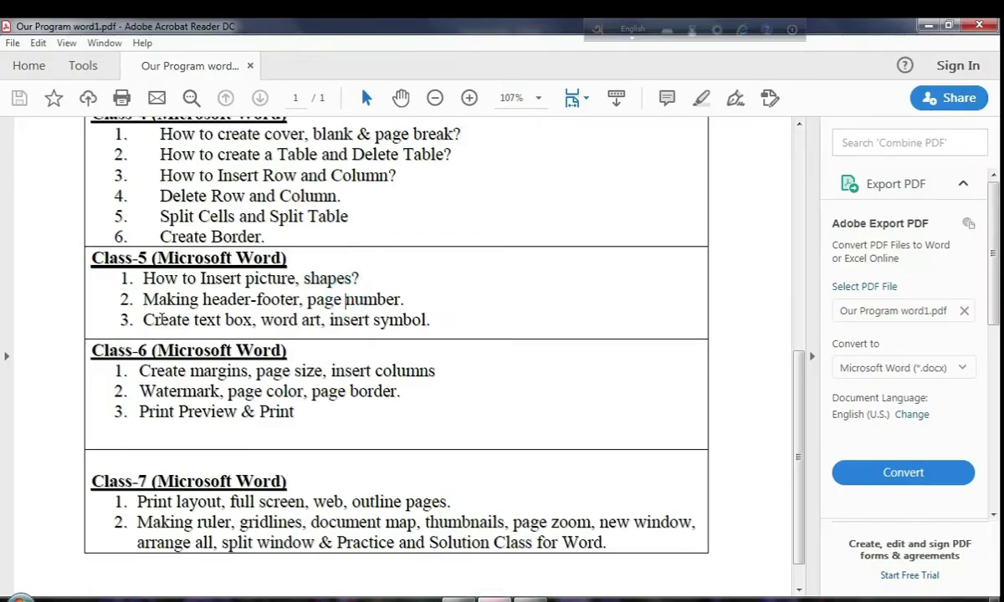
drag(143, 306, 305, 299)
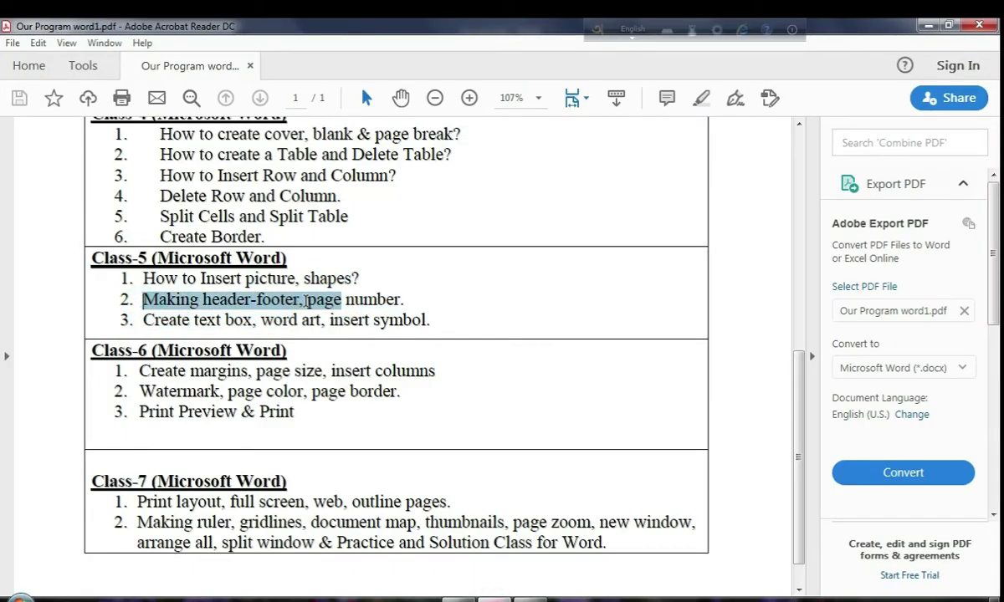
key(alt+Tab)
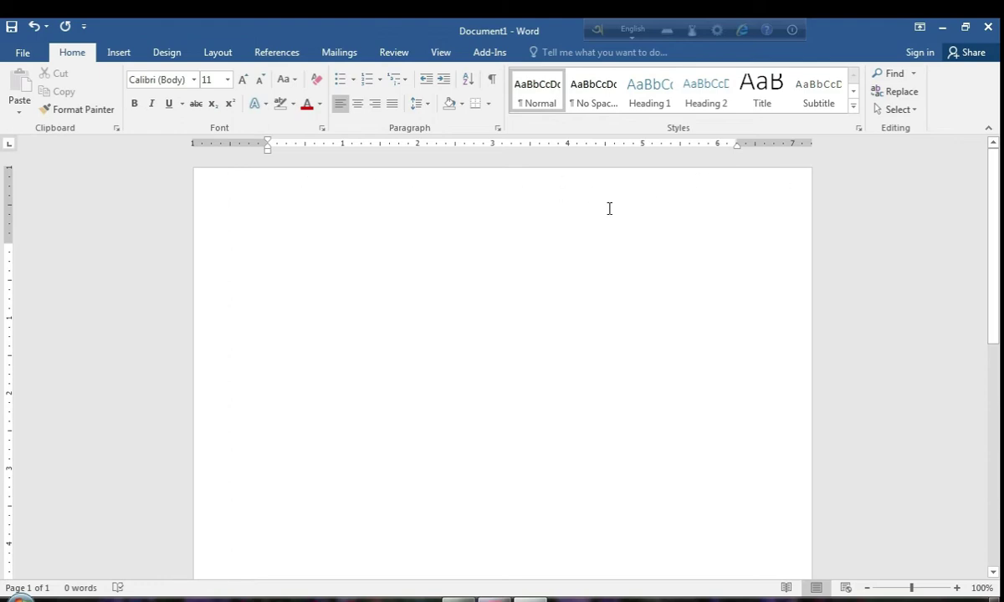
- Enter and leave header editing twice, returning to the body with the Insert ribbon shown
scroll(606, 263, down, 10)
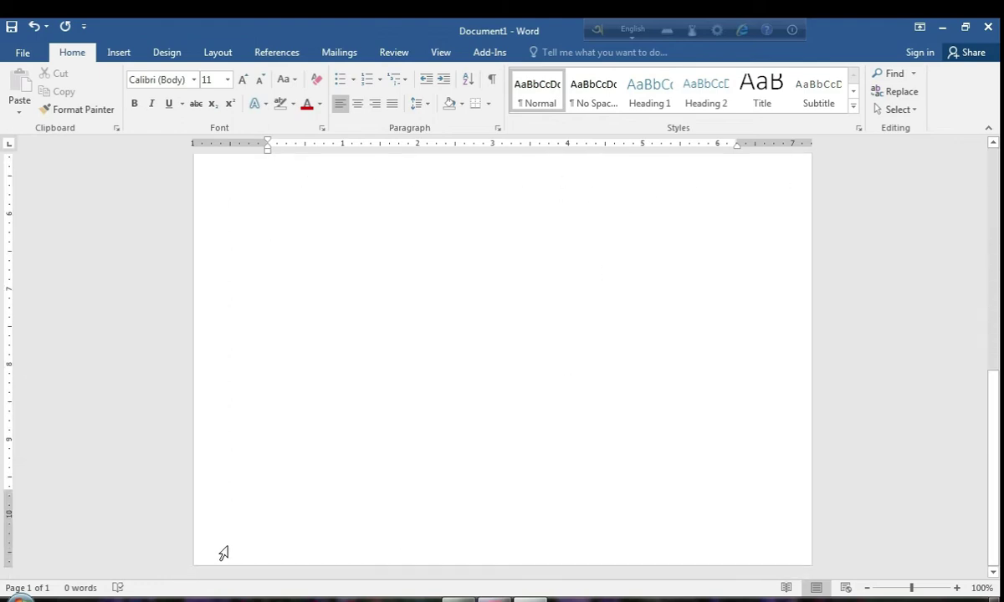
scroll(653, 531, up, 10)
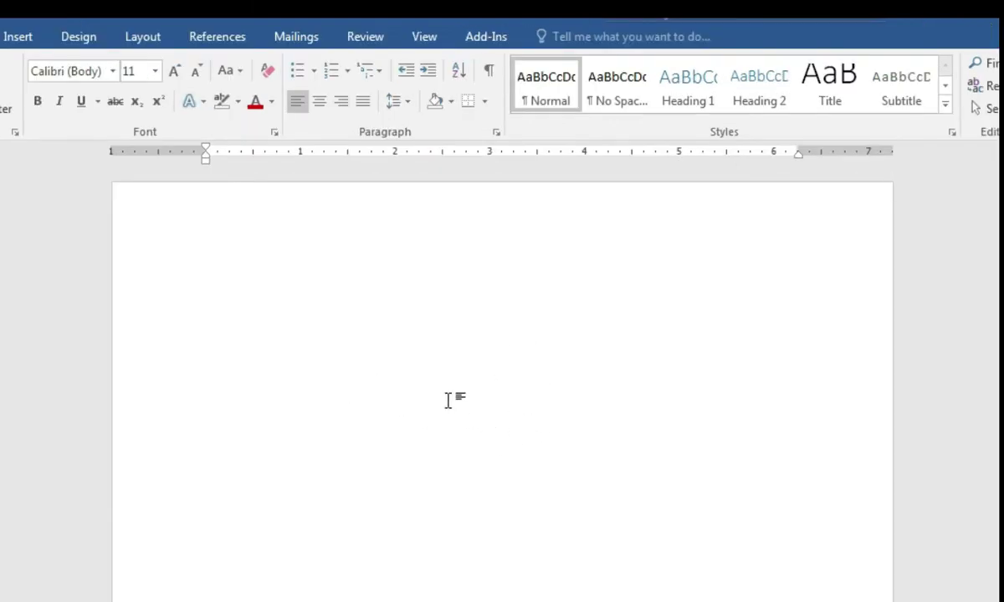
double_click(497, 206)
scroll(511, 287, down, 8)
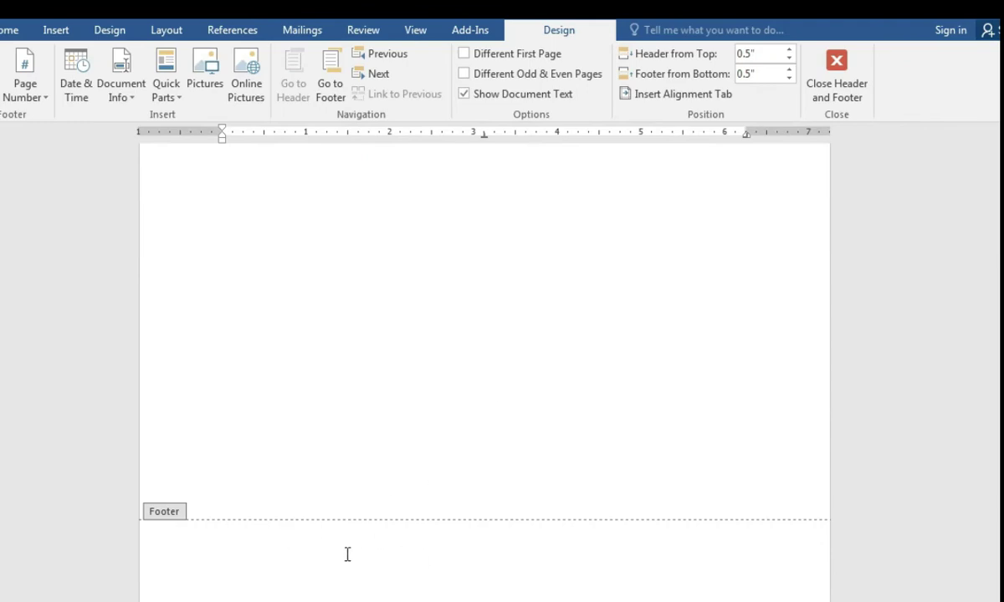
scroll(659, 559, up, 8)
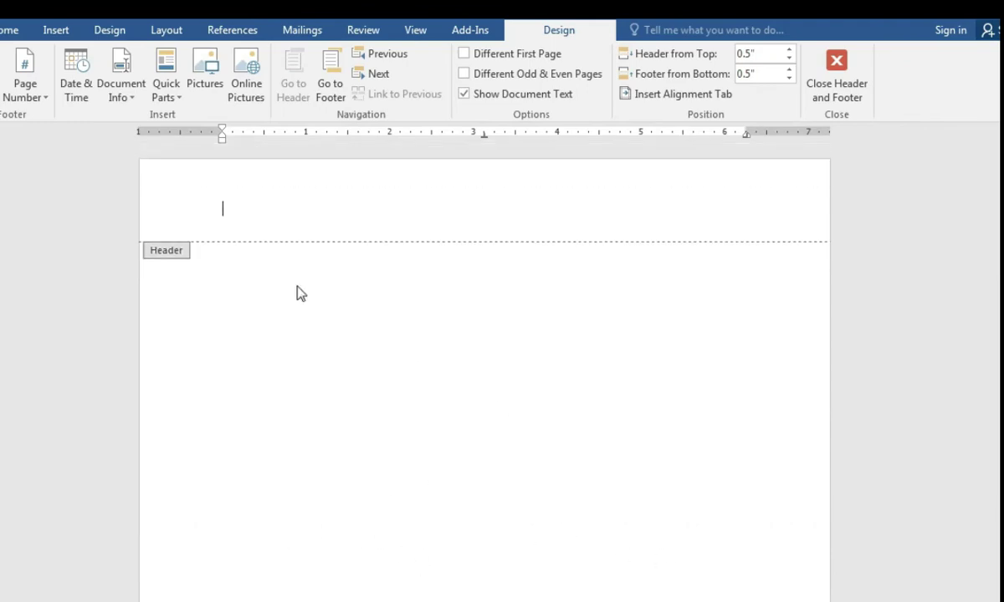
click(839, 79)
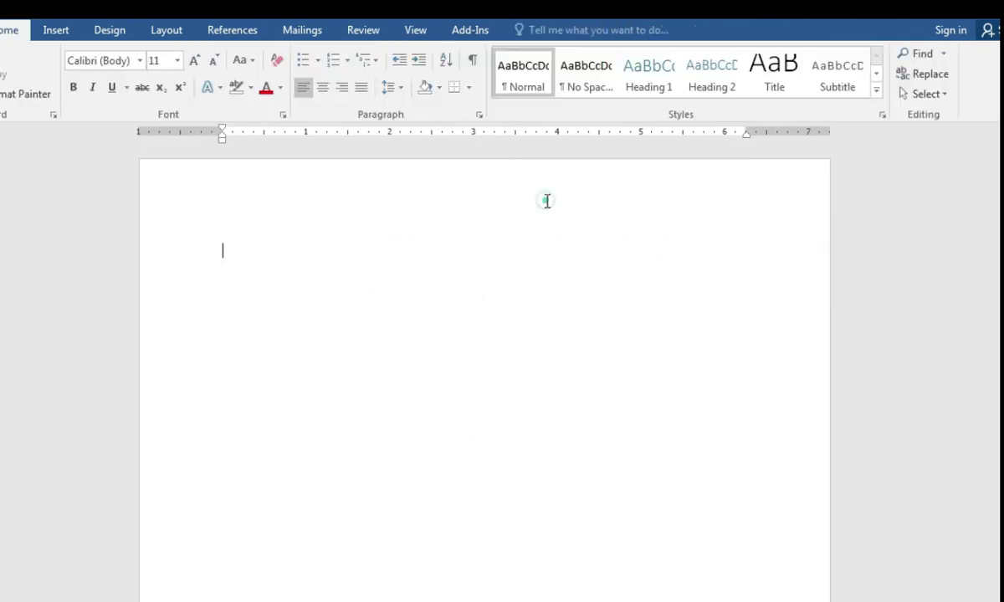
double_click(545, 202)
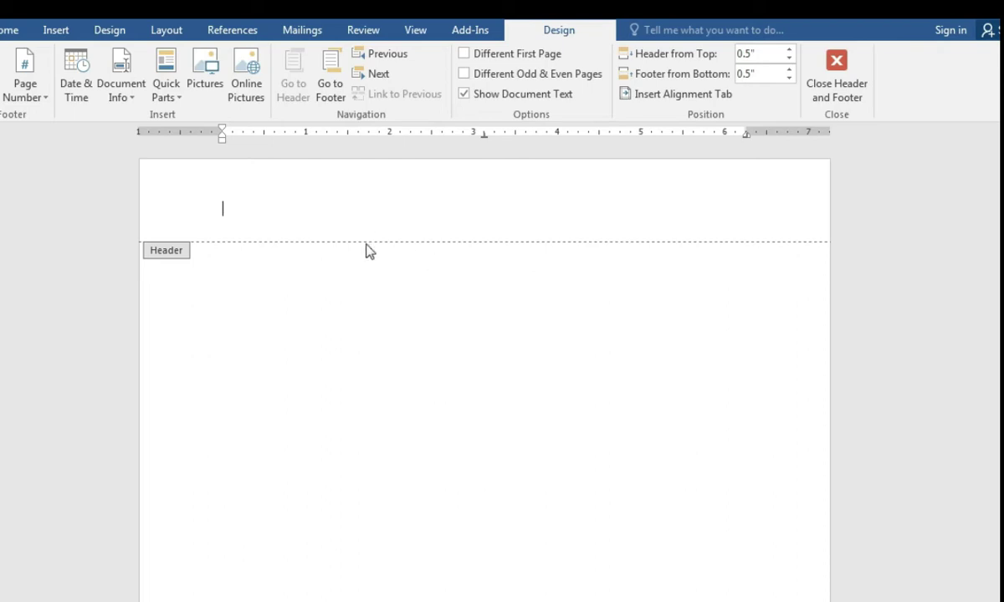
double_click(390, 287)
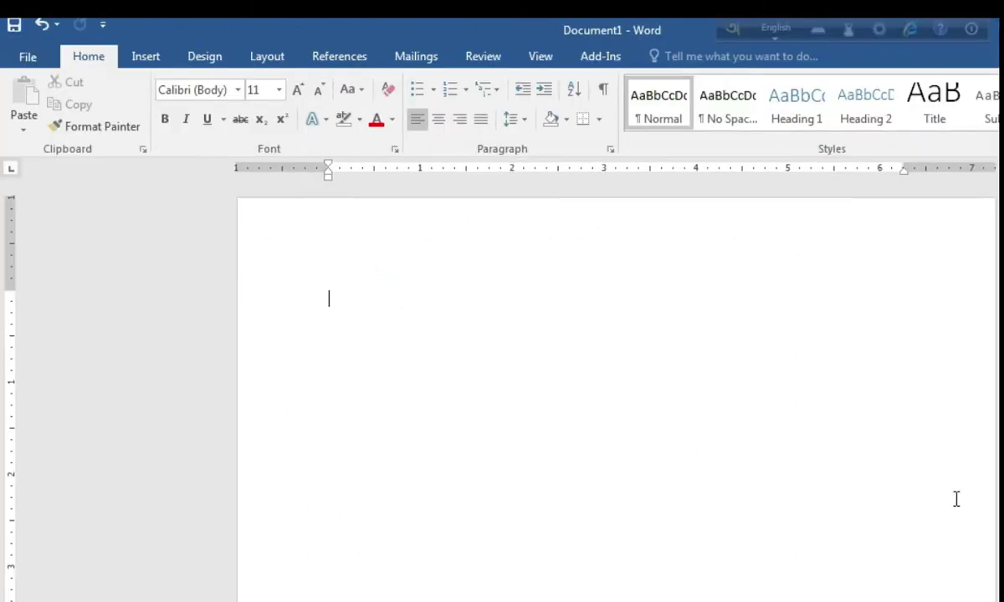
click(149, 61)
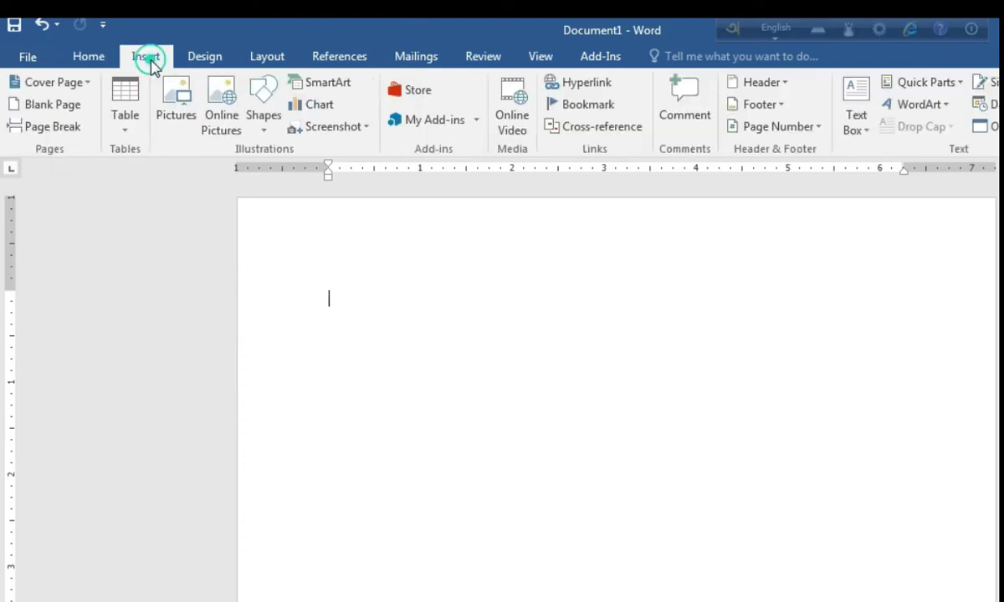
- Insert a Blank header, replace its placeholder with 'Digital Learn' and select that text
click(752, 83)
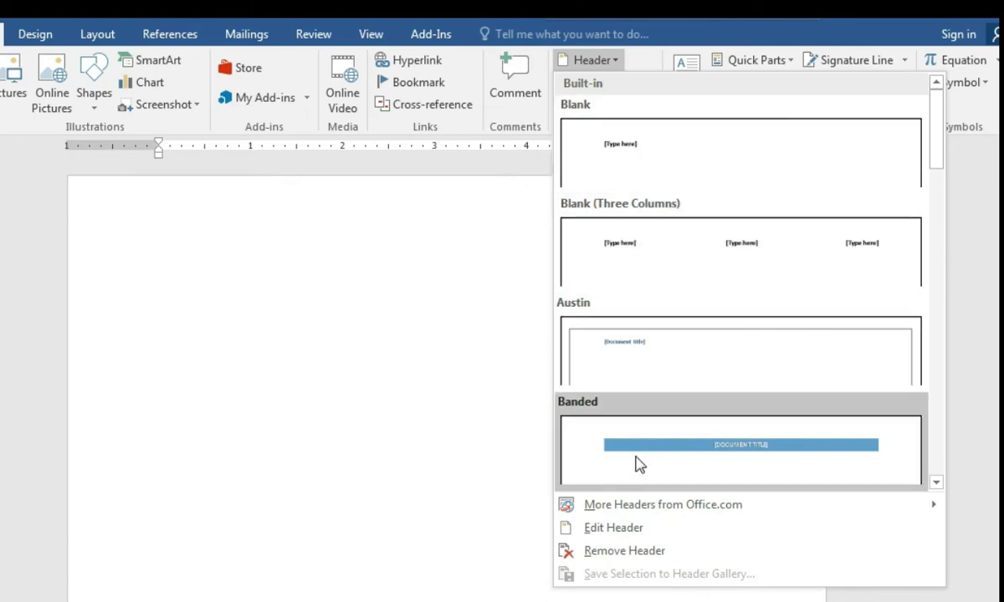
click(669, 158)
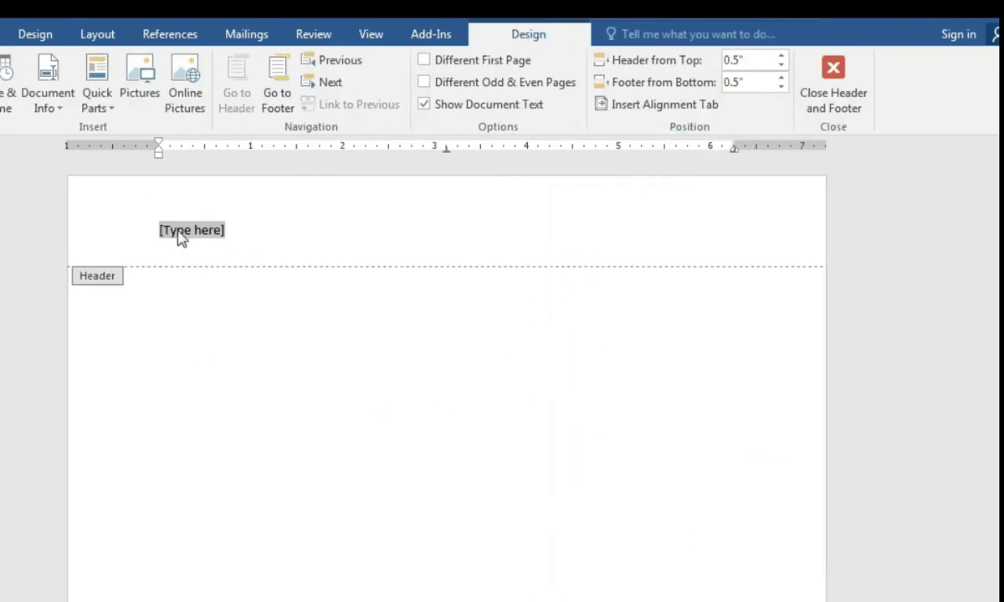
click(254, 234)
key(Delete)
text(Digital Learn)
drag(243, 232, 157, 234)
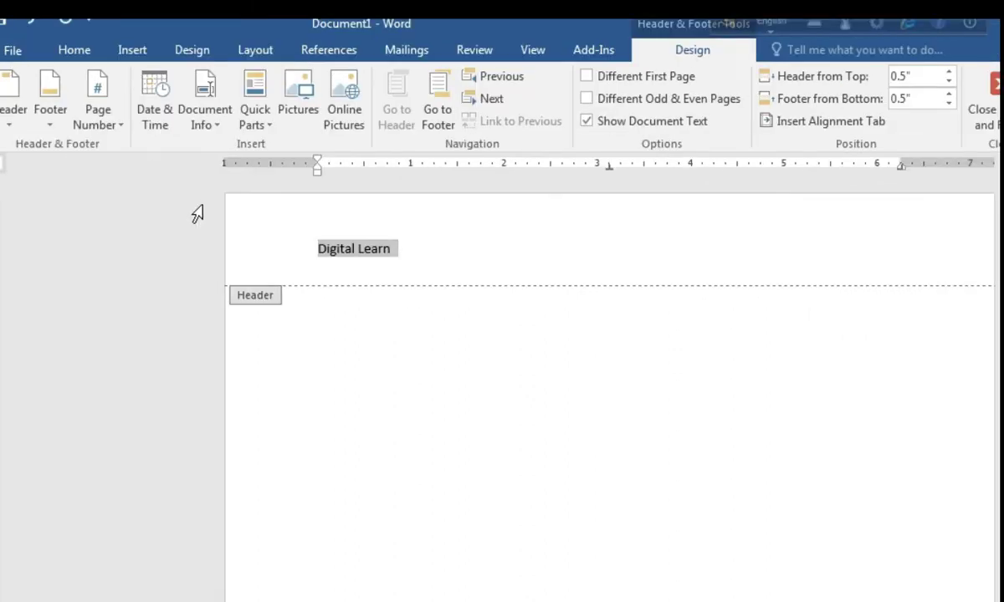
- Grow the 'Digital Learn' header to 18 pt, then centre it, bold it and colour it red
click(71, 51)
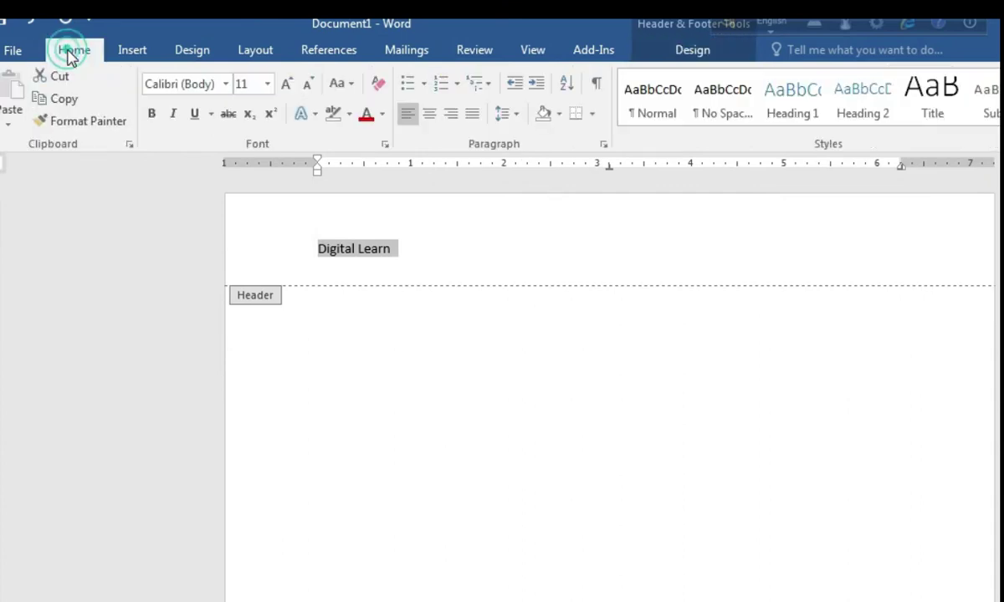
click(286, 84)
click(286, 85)
click(287, 85)
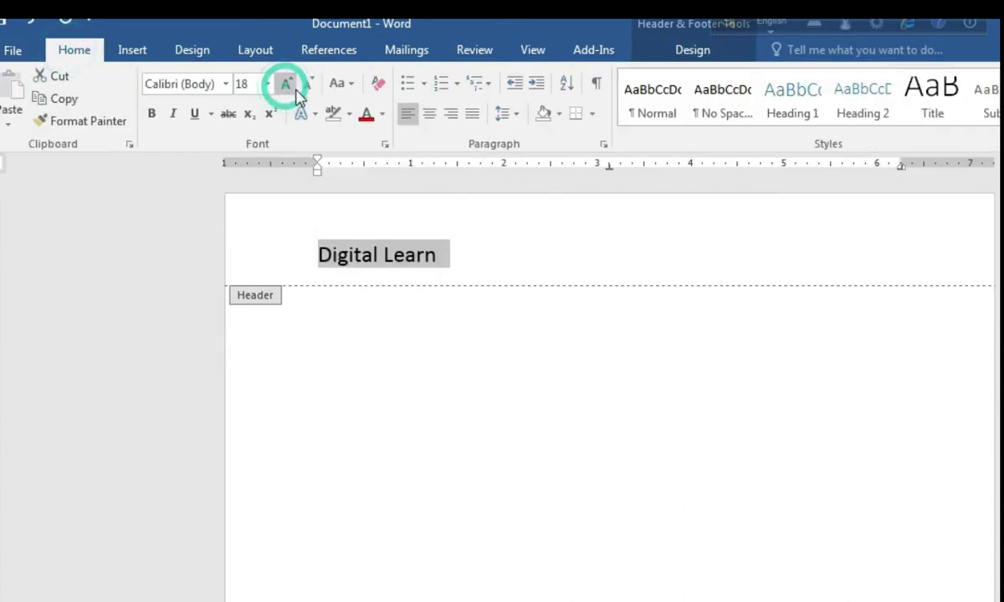
click(286, 84)
click(428, 115)
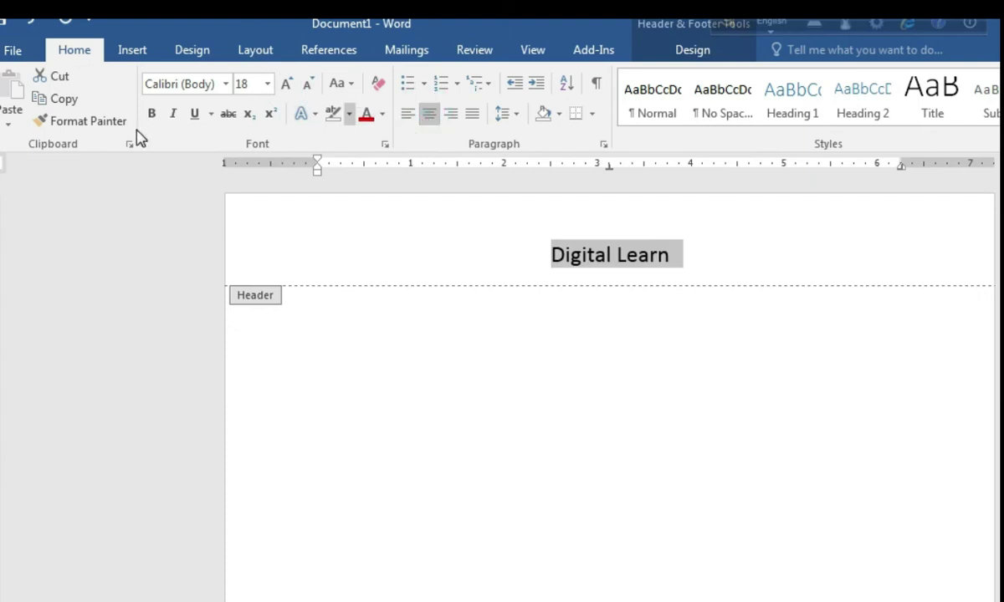
click(154, 115)
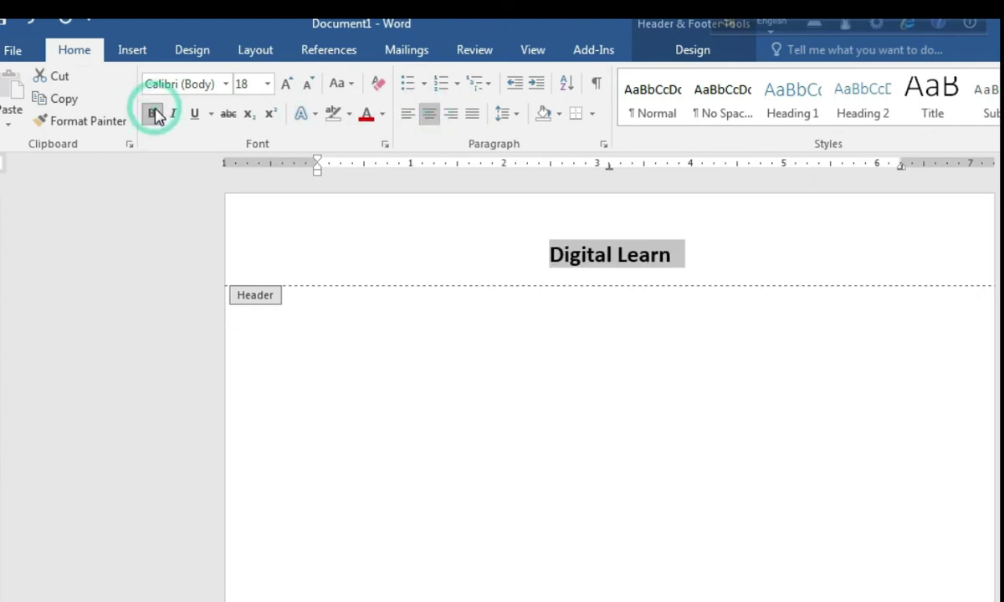
click(383, 119)
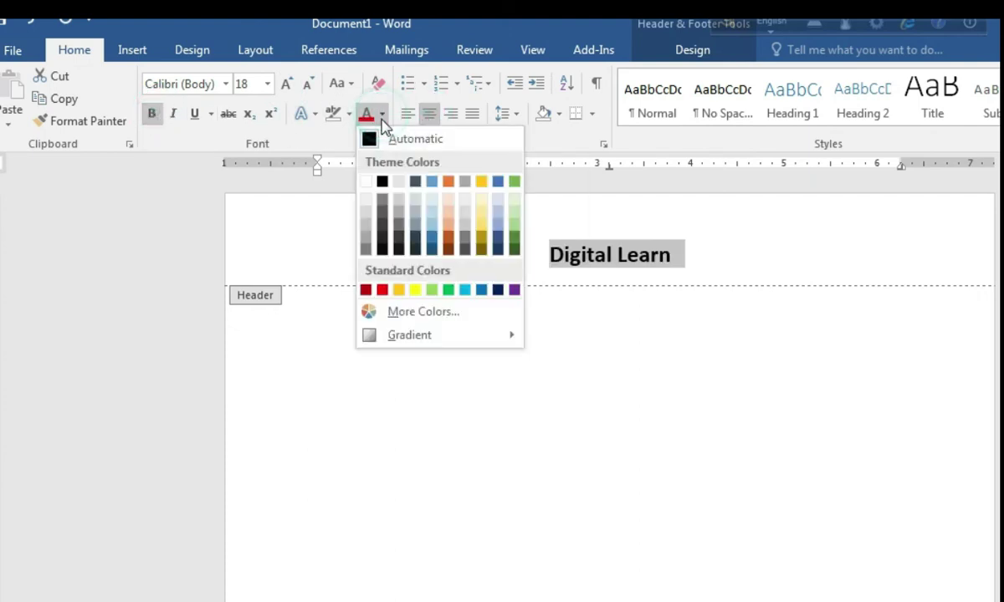
click(385, 291)
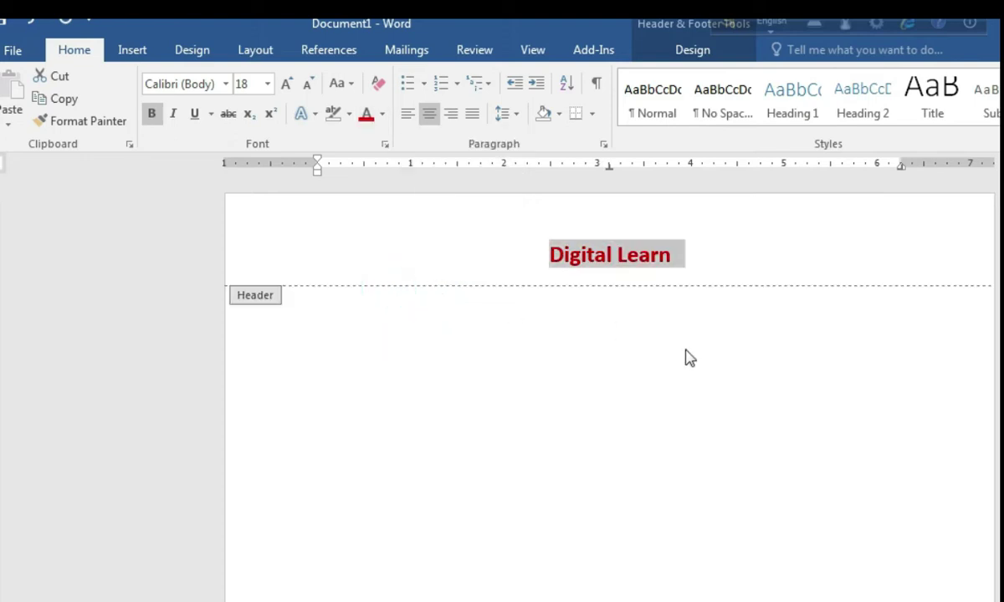
scroll(708, 365, down, 6)
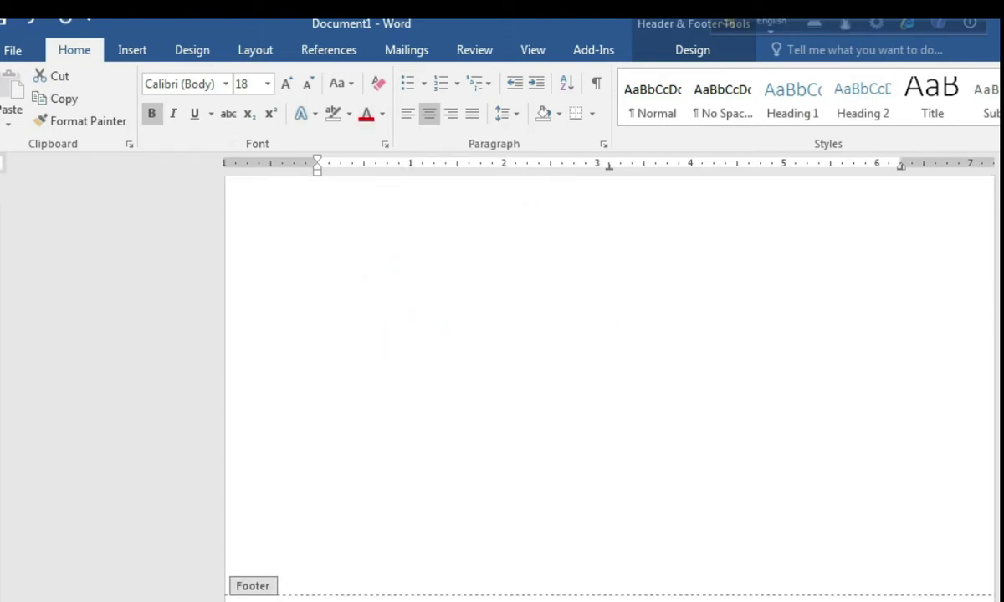
- Type 'Tongi, Gazipur' in the footer and make it centred, 14 pt and bold
click(561, 601)
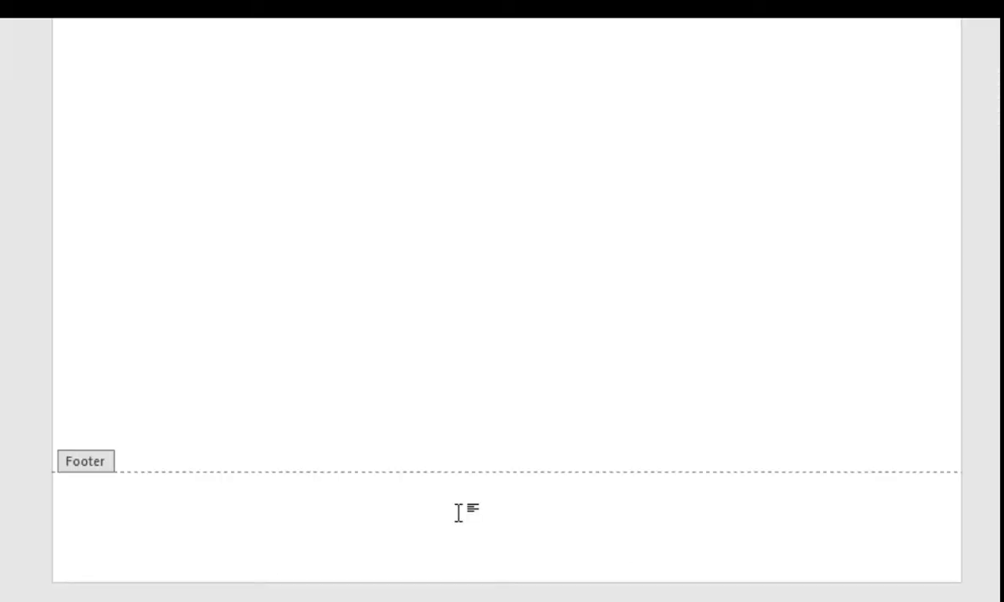
text(Tongi, Gazipur)
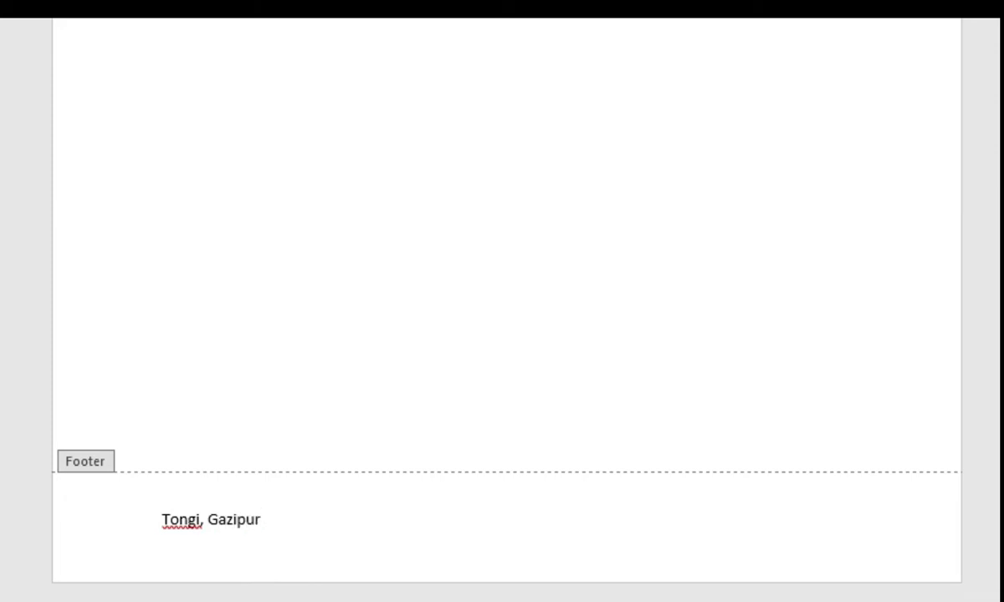
drag(287, 520, 153, 531)
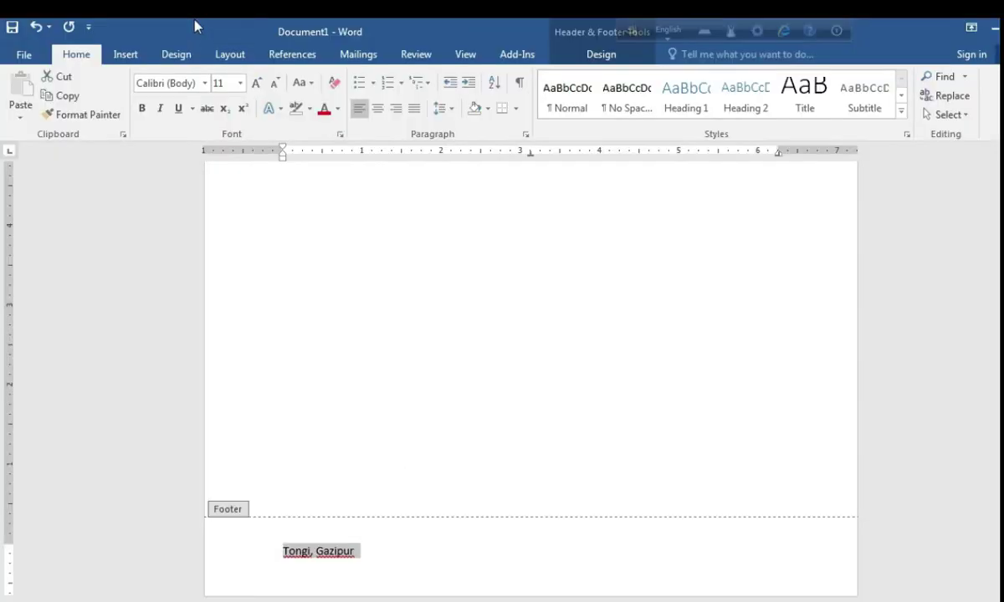
click(376, 110)
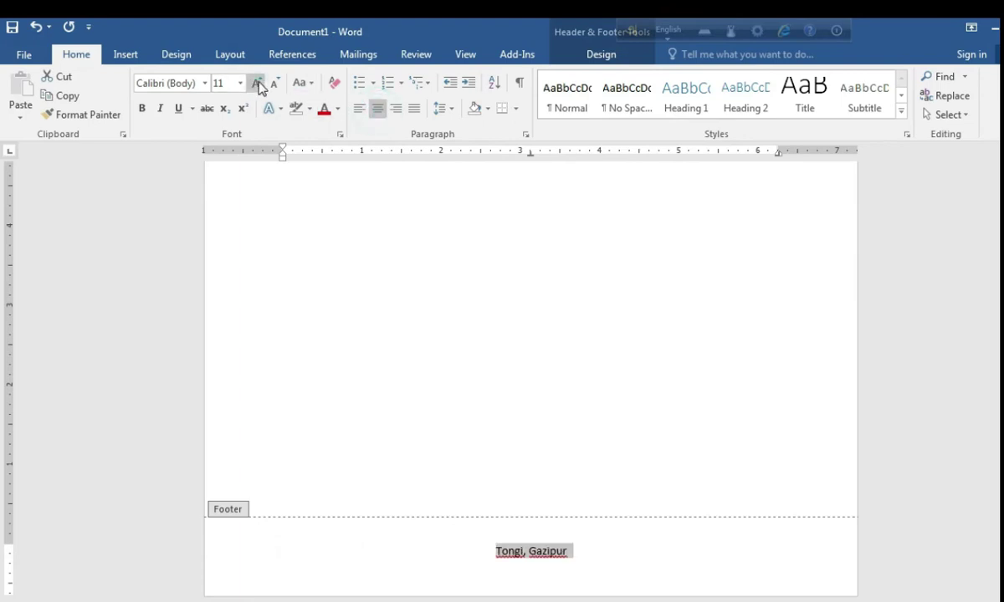
click(256, 83)
click(256, 83)
click(141, 108)
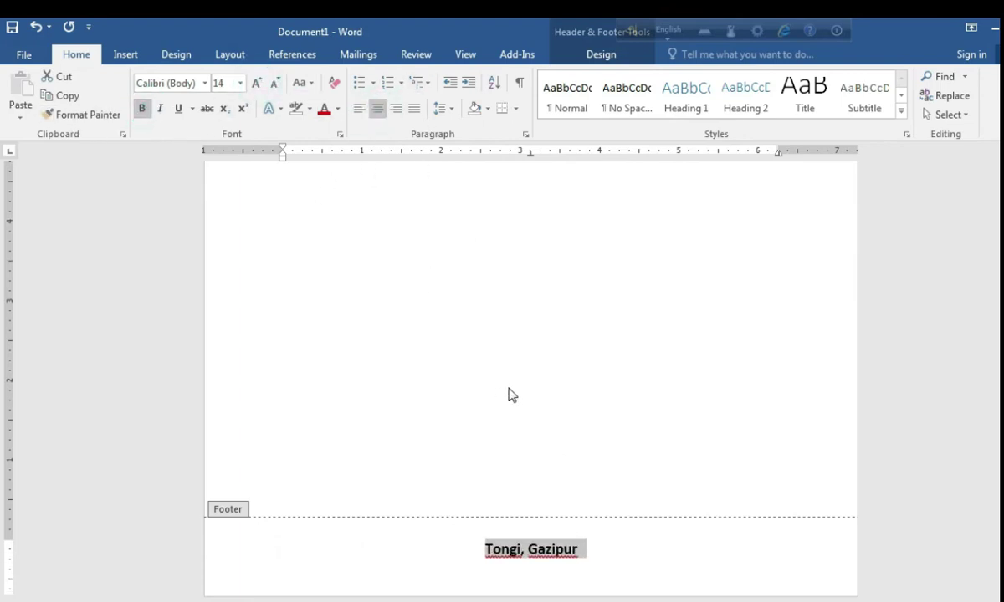
scroll(554, 450, up, 10)
scroll(561, 452, up, 3)
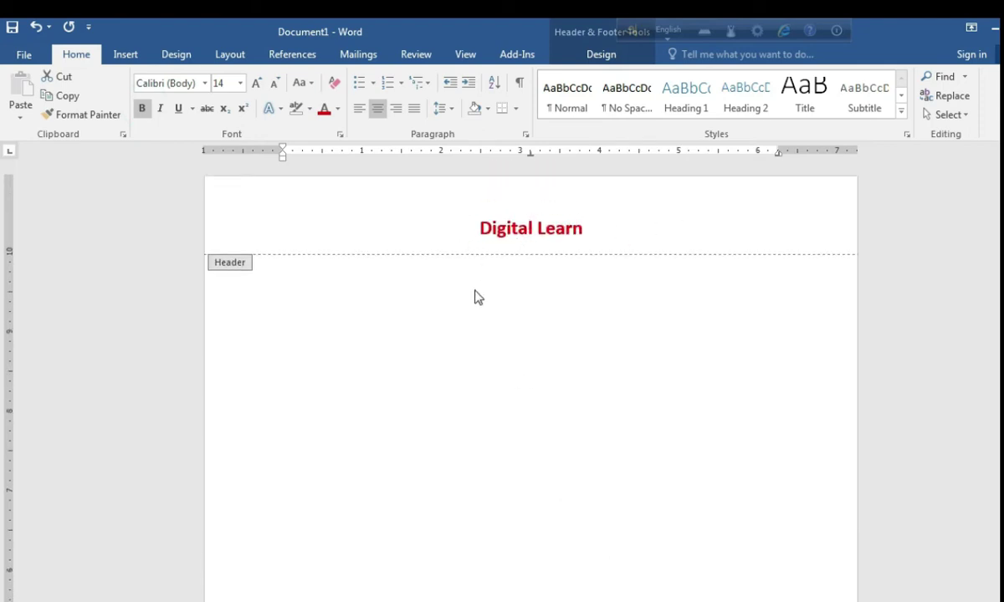
scroll(537, 464, down, 12)
scroll(534, 468, up, 12)
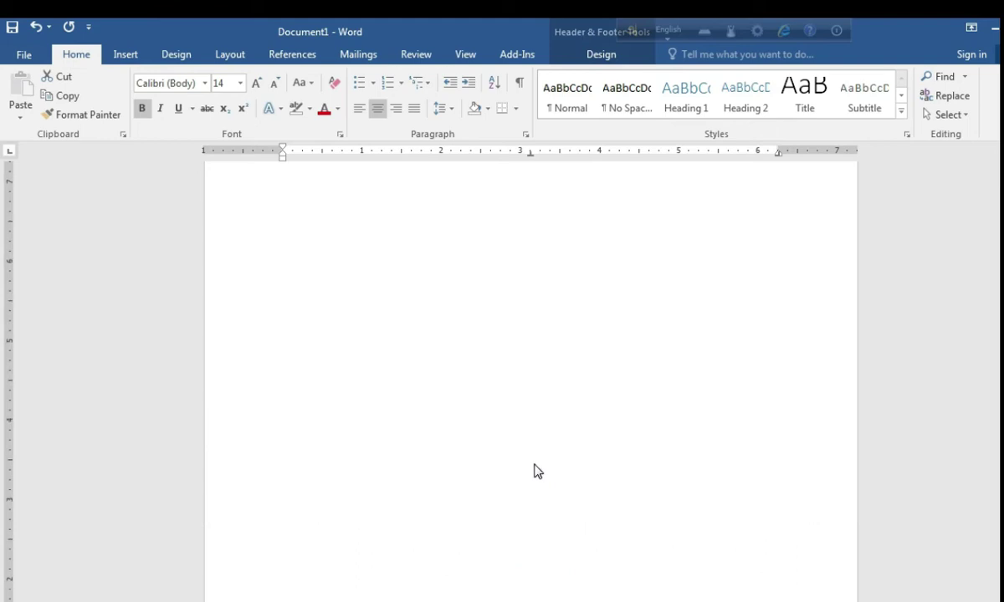
scroll(262, 284, down, 1)
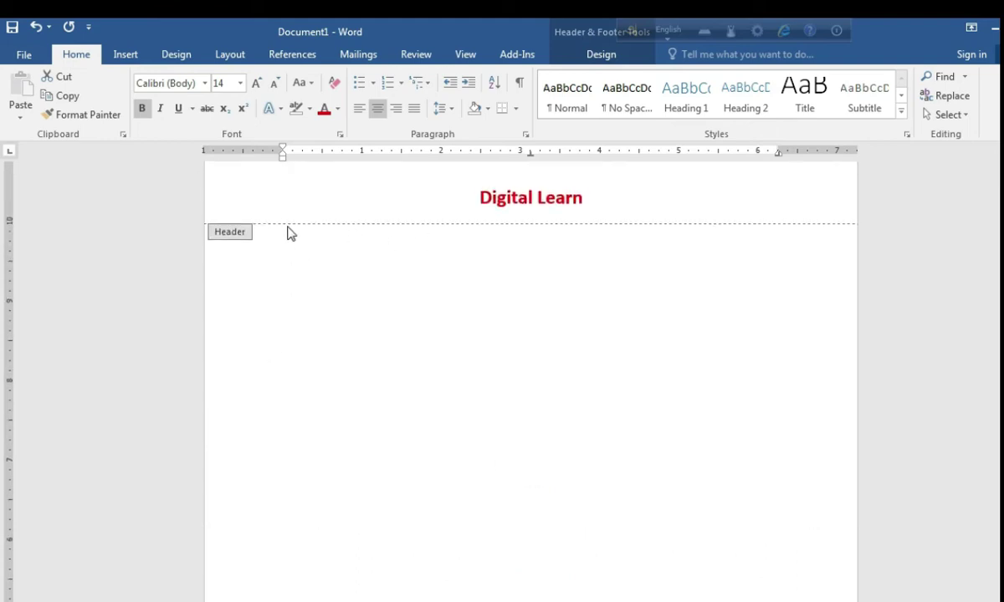
scroll(450, 287, down, 10)
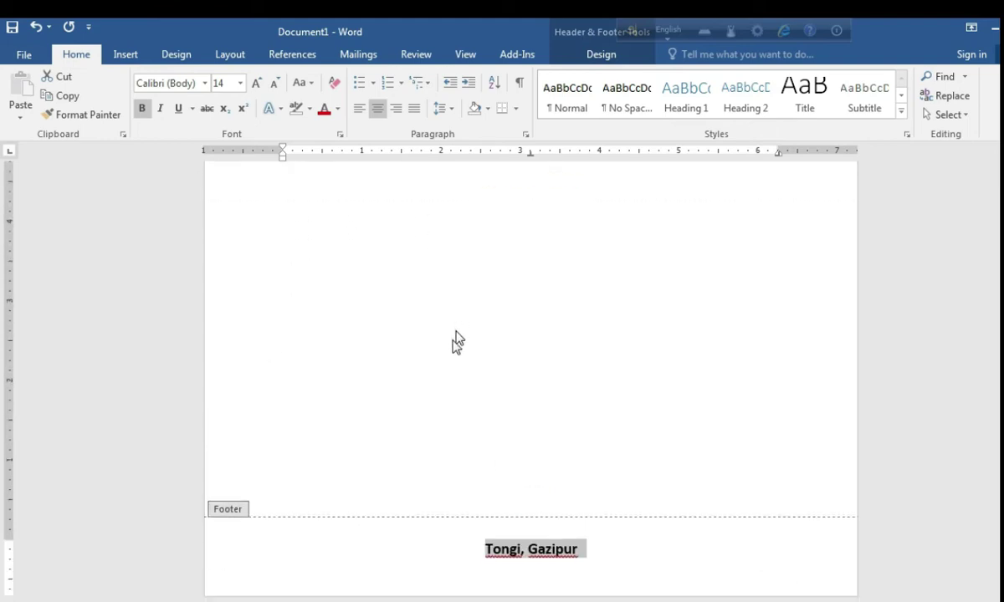
scroll(414, 406, up, 10)
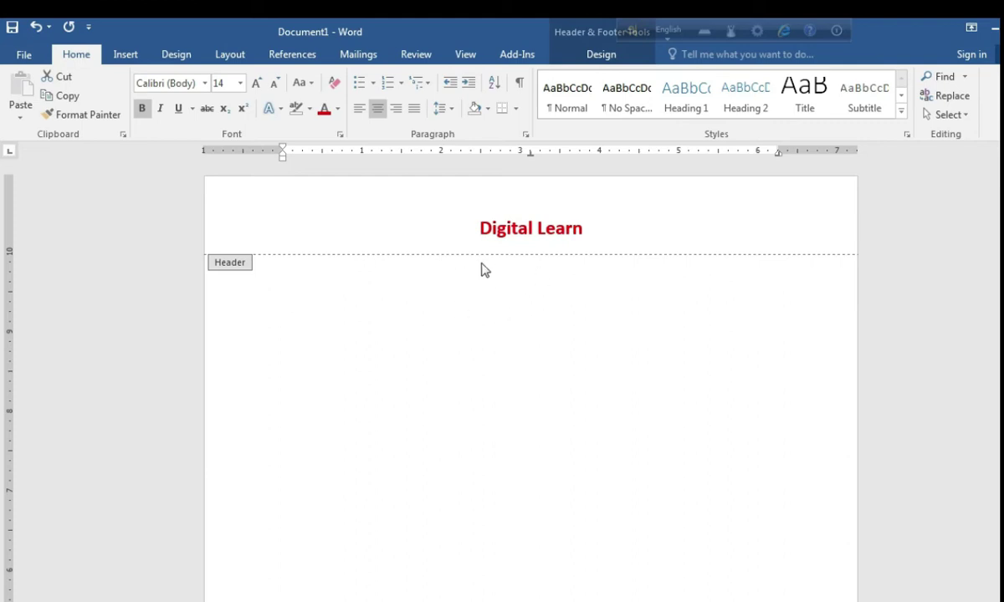
- Close header/footer editing and insert a page break with Ctrl+Enter to start a second page
double_click(398, 281)
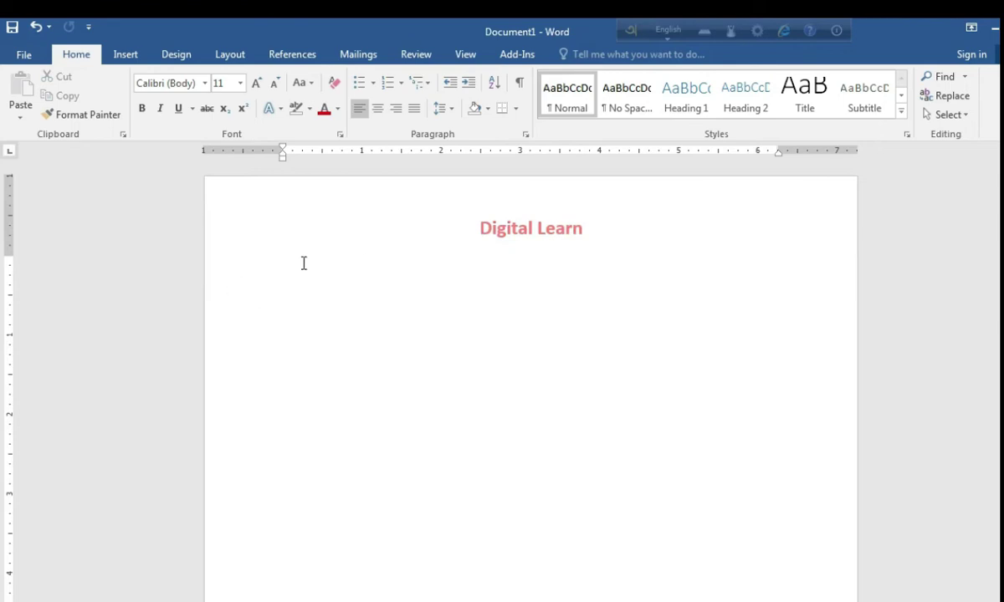
scroll(684, 346, up, 3)
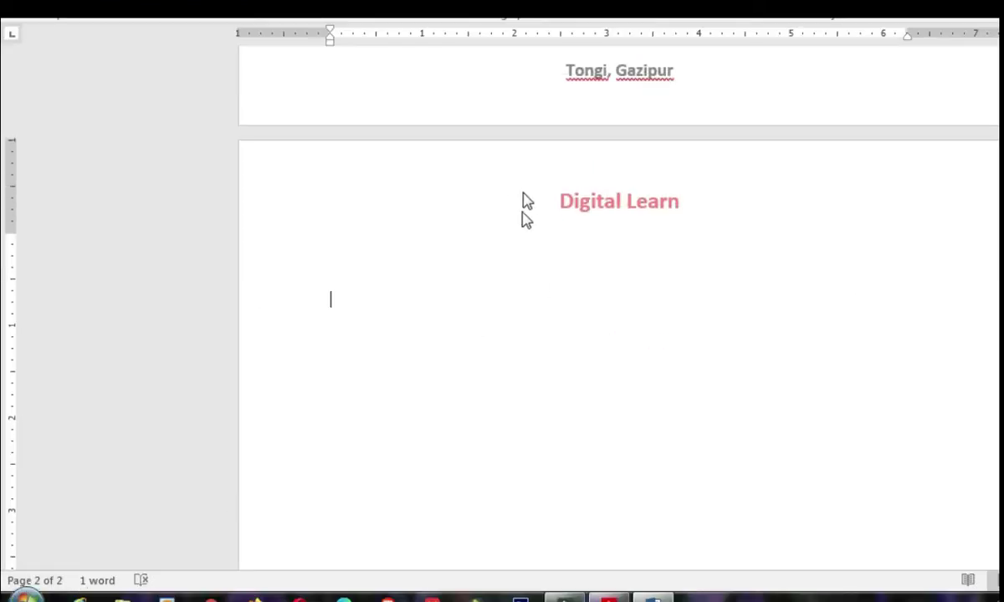
scroll(707, 170, down, 10)
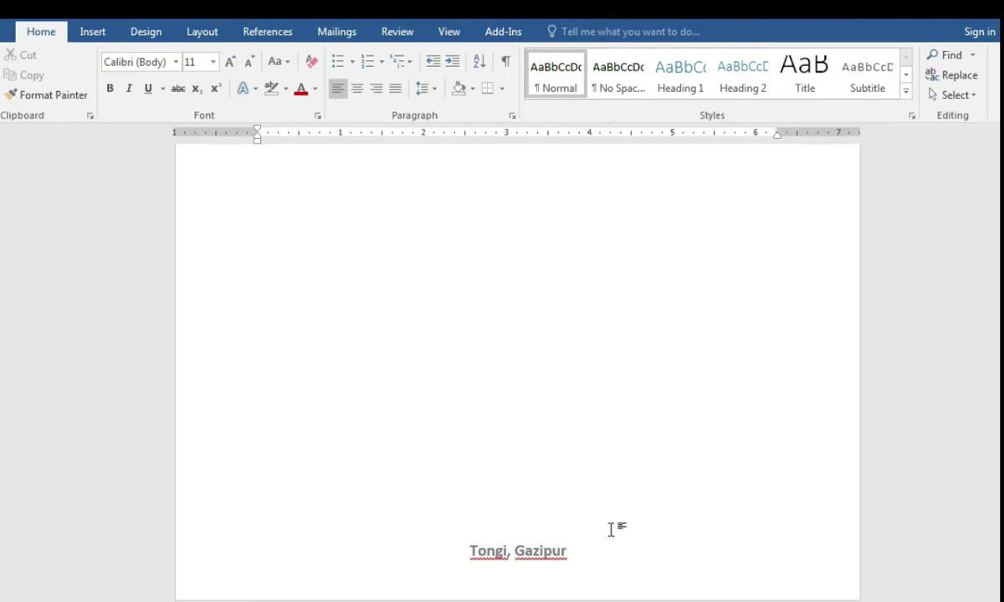
key(ctrl+Return)
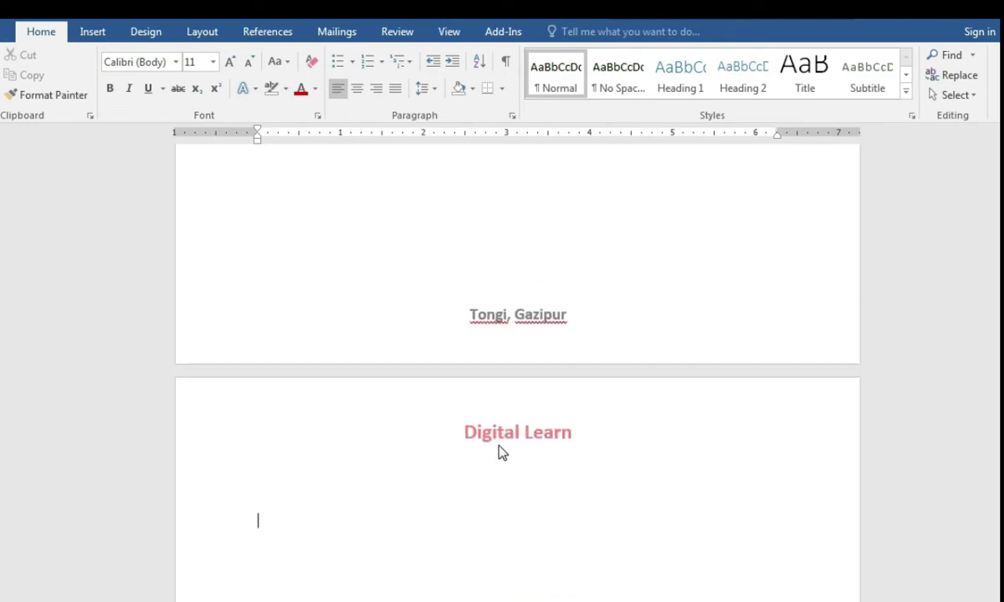
- Shorten the header text from 'Digital Learn' to just 'Digital', then close header editing
double_click(578, 439)
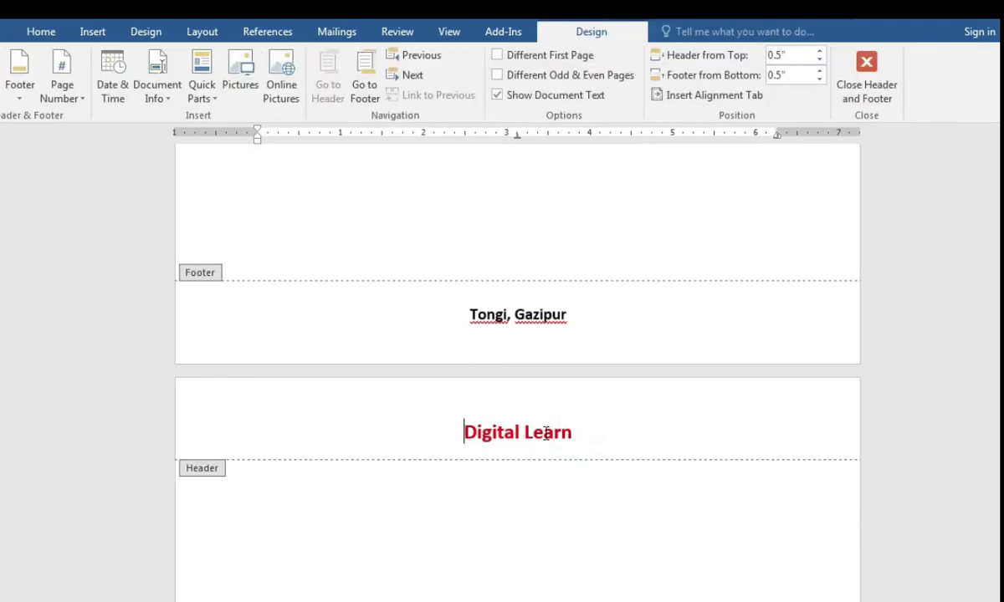
double_click(545, 498)
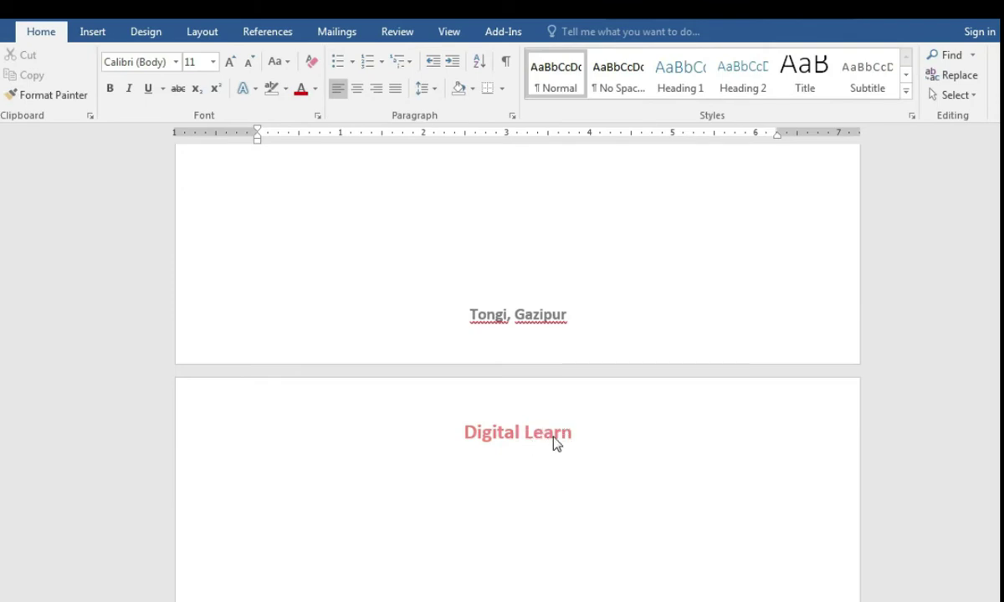
double_click(557, 435)
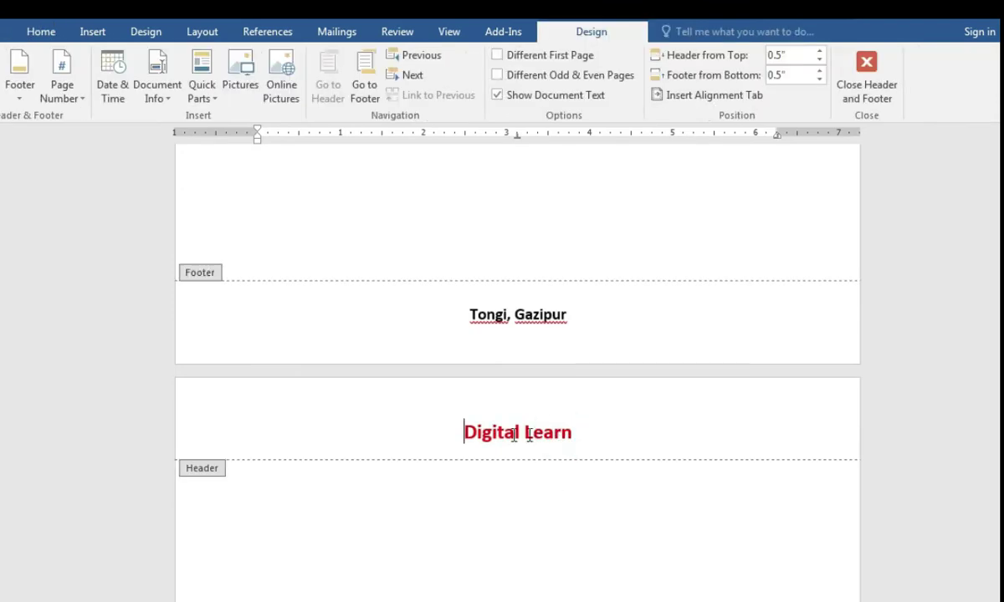
click(578, 436)
key(BackSpace)
key(BackSpace)
key(BackSpace)
key(BackSpace)
key(BackSpace)
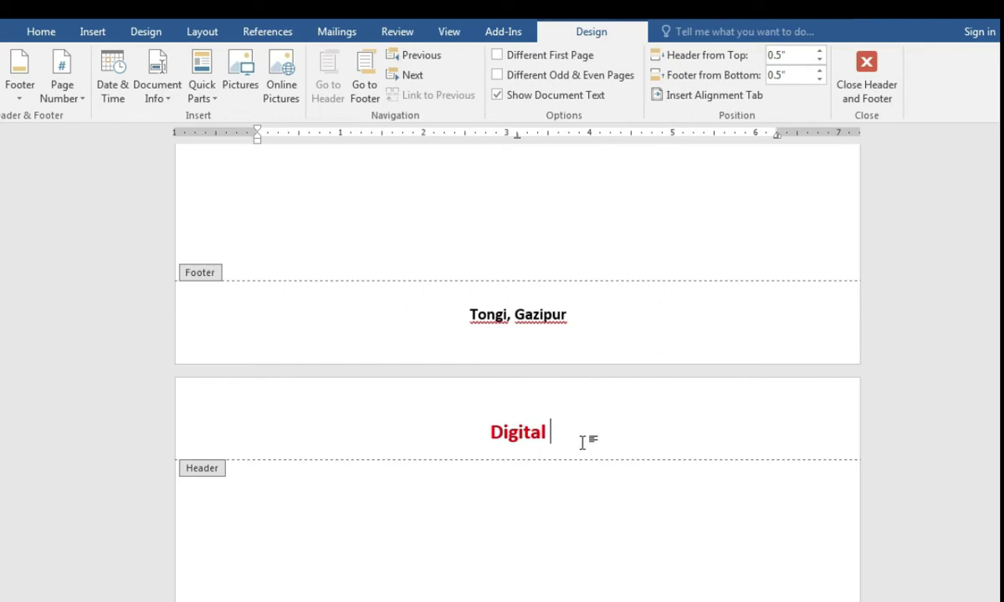
scroll(583, 452, up, 10)
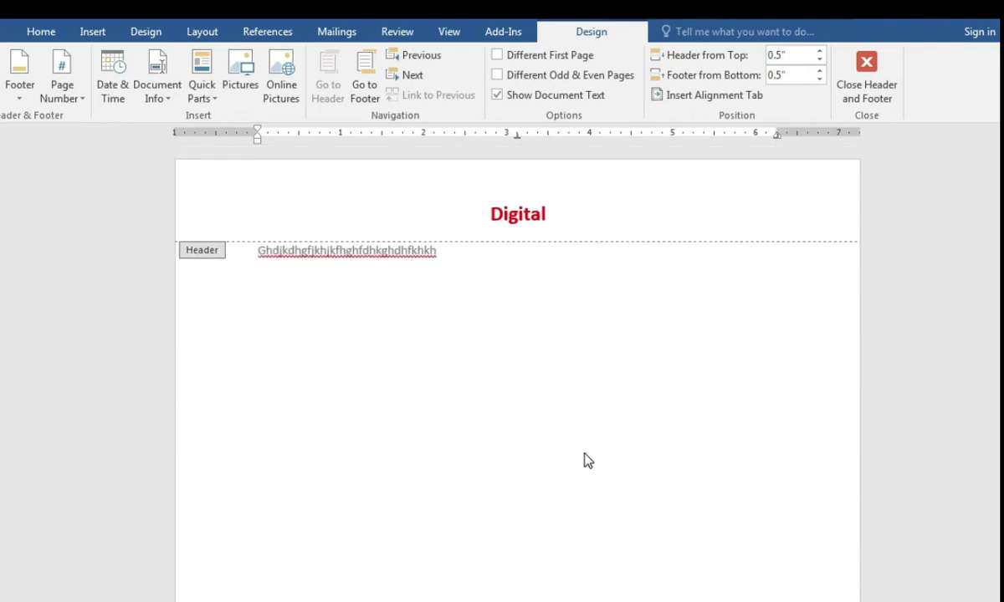
click(577, 216)
scroll(602, 243, down, 2)
scroll(601, 253, up, 2)
double_click(453, 260)
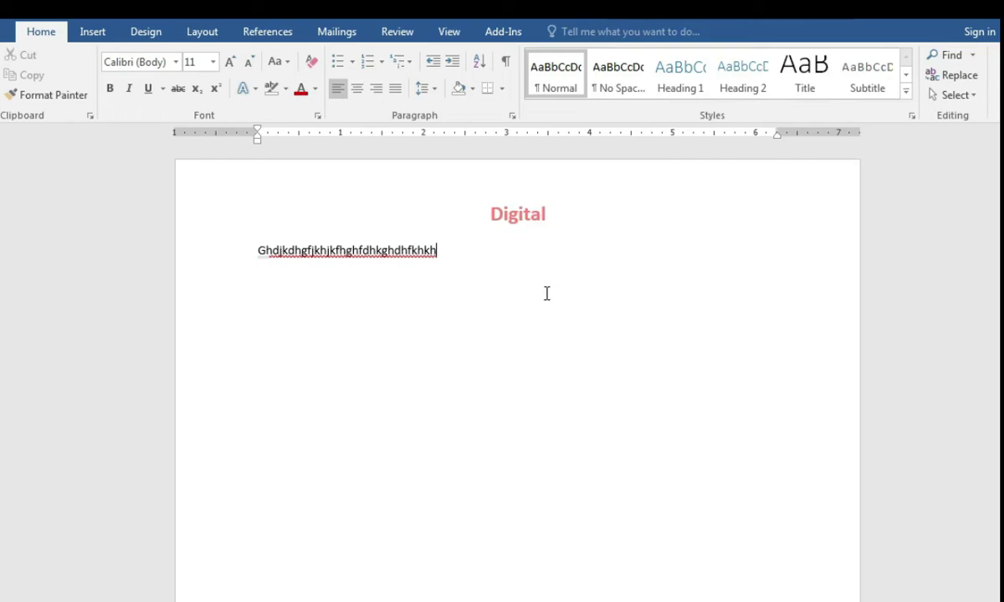
- Remove the 'Digital' header using Insert > Header > Remove Header
click(96, 31)
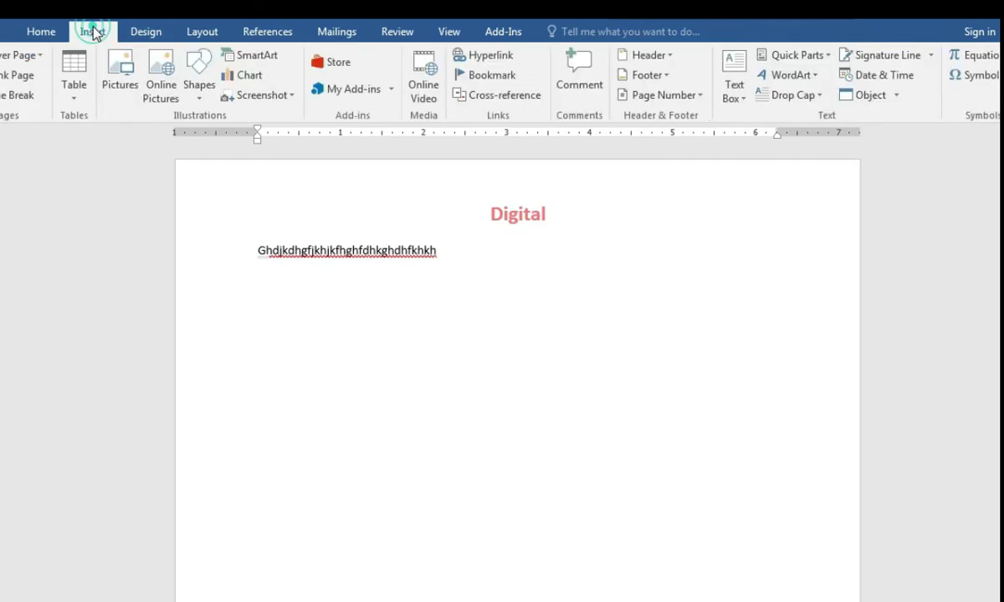
click(666, 59)
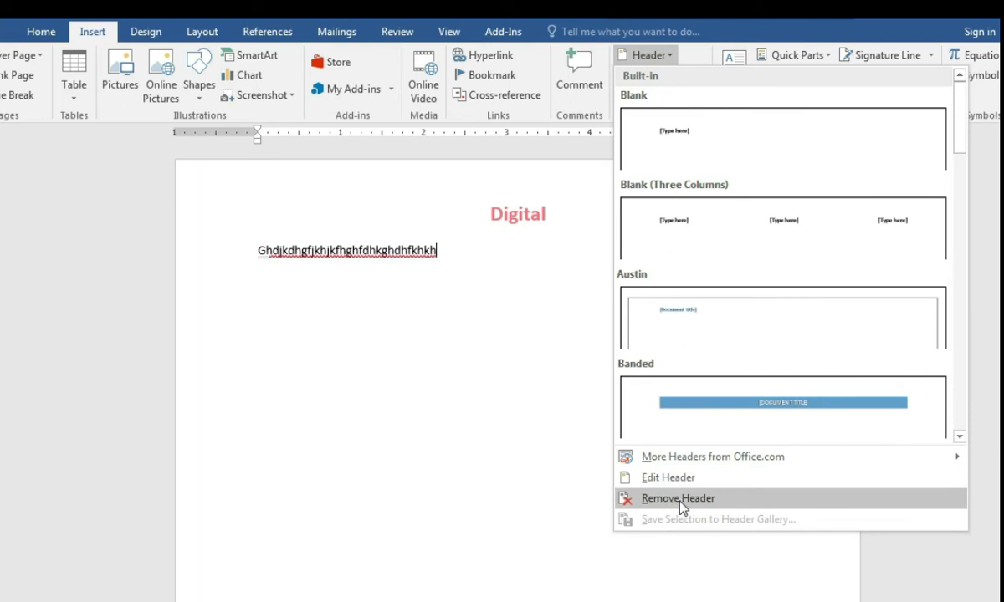
click(711, 500)
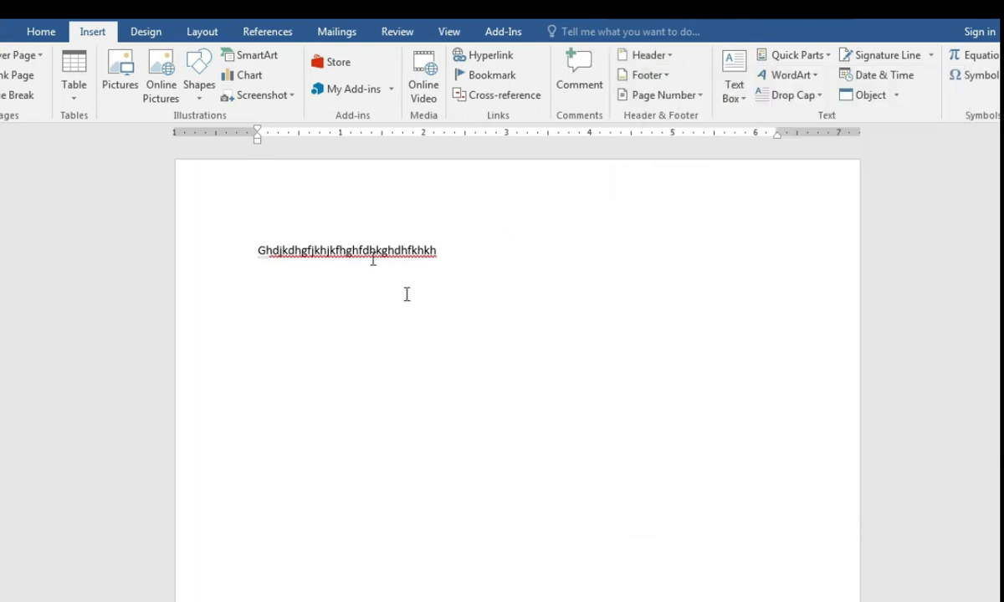
- Remove the 'Tongi, Gazipur' footer using Footer > Remove Footer
scroll(648, 339, down, 3)
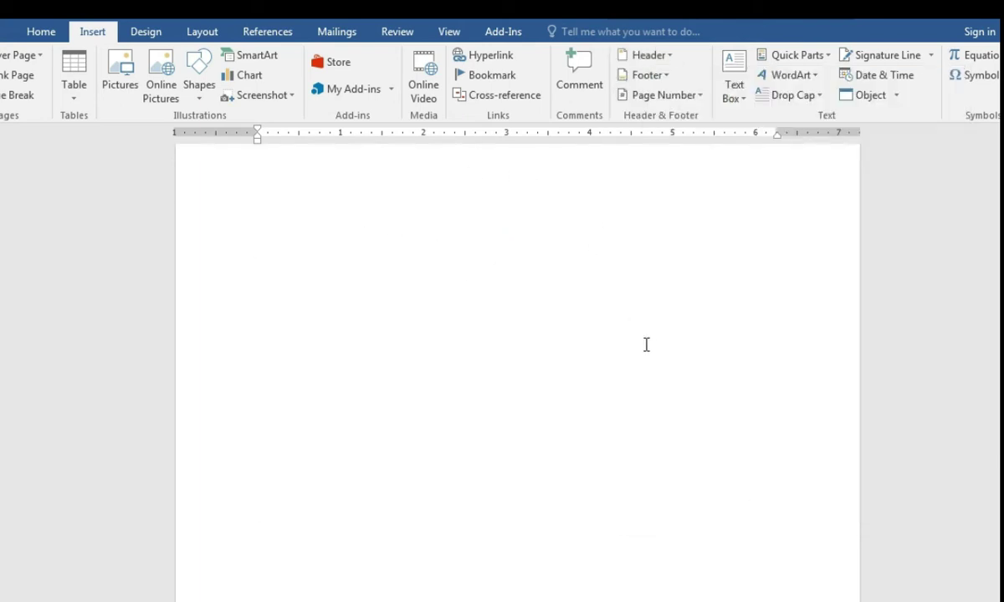
scroll(533, 505, down, 3)
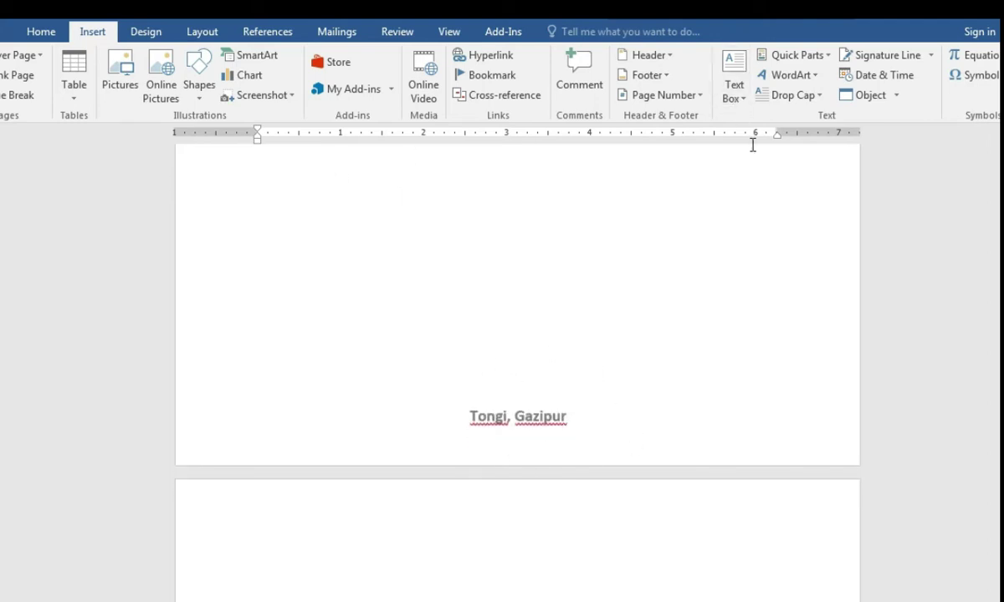
click(660, 80)
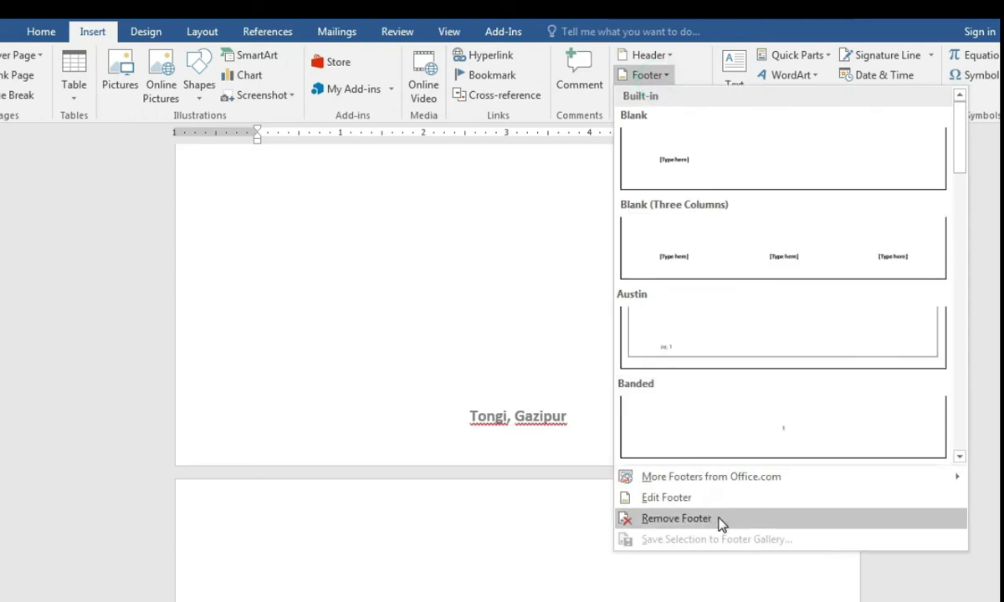
click(691, 520)
- Hide the white space between pages and highlight 'page number' in the Class-5 outline
double_click(508, 472)
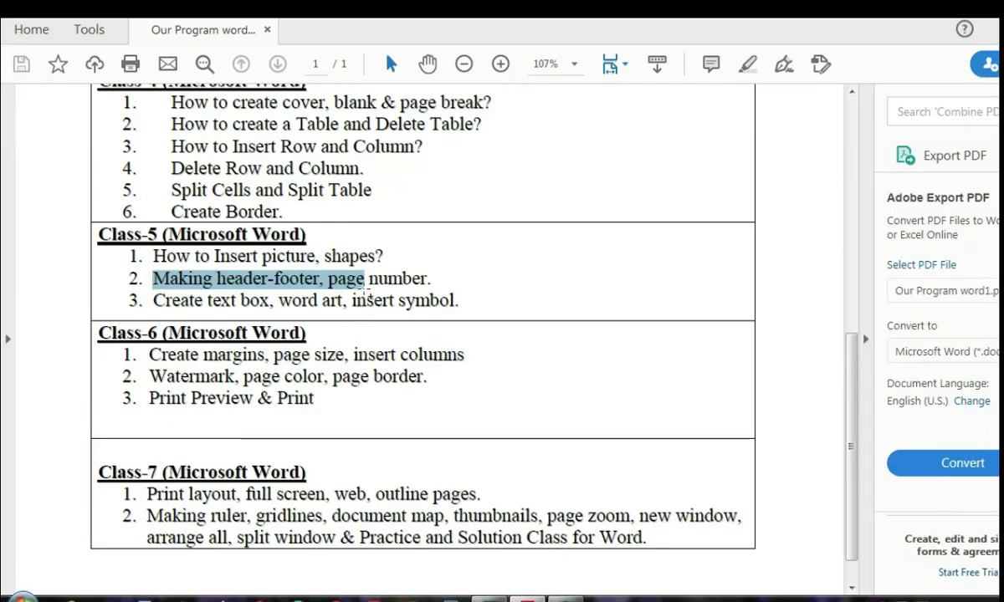
drag(327, 283, 431, 280)
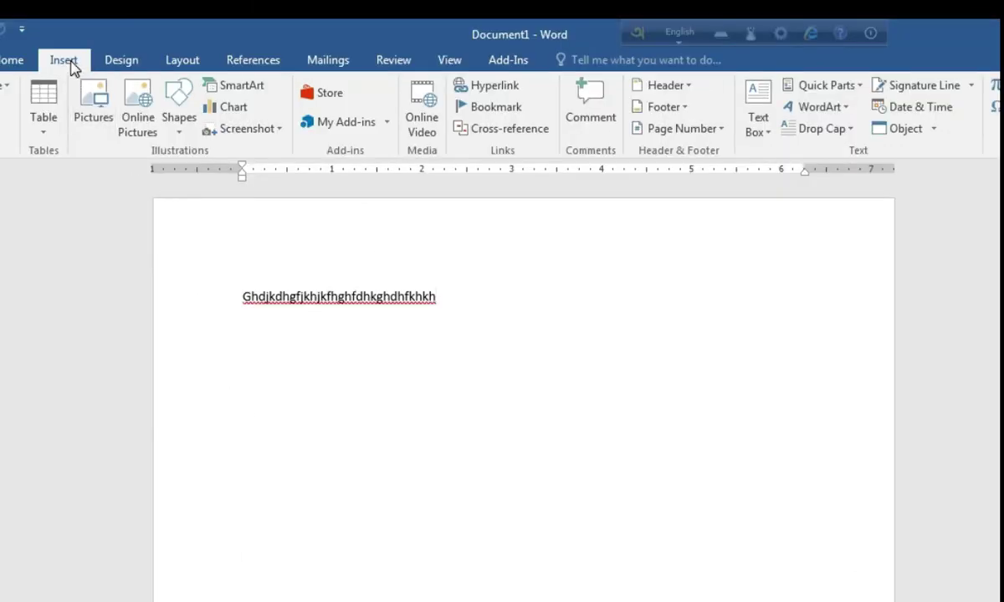
click(128, 17)
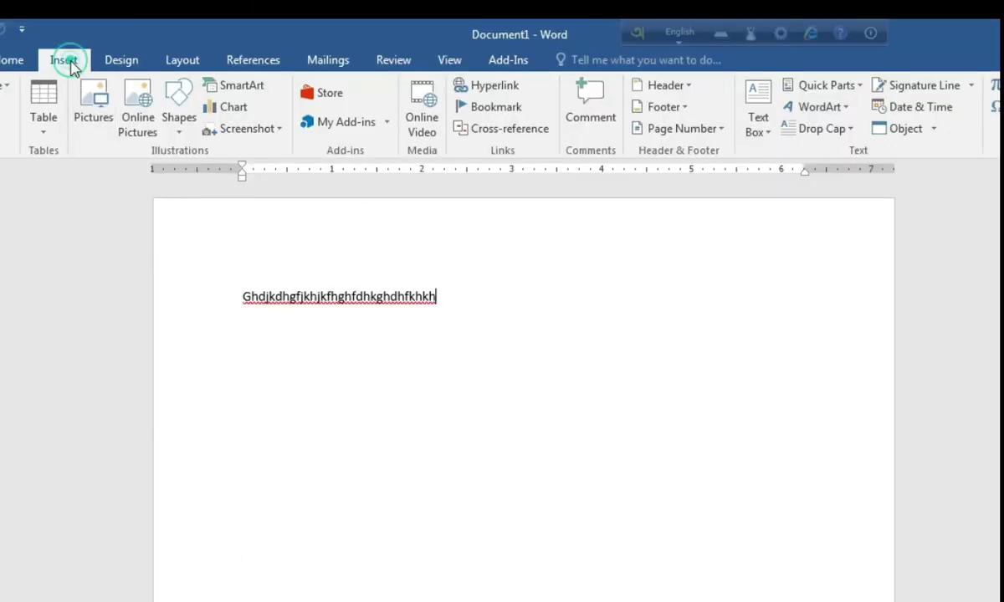
click(692, 131)
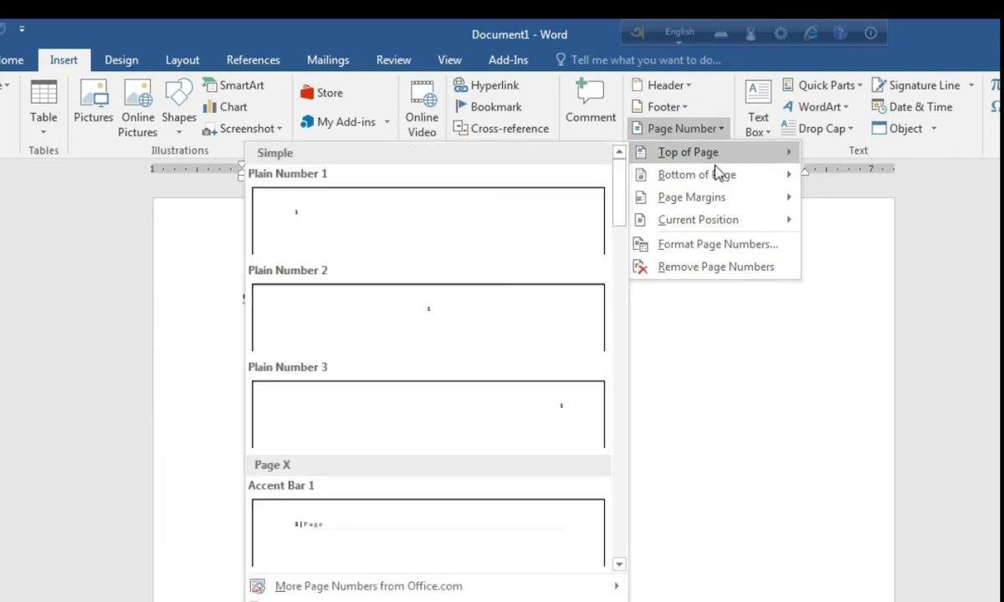
mouse_move(716, 154)
mouse_move(713, 175)
click(527, 318)
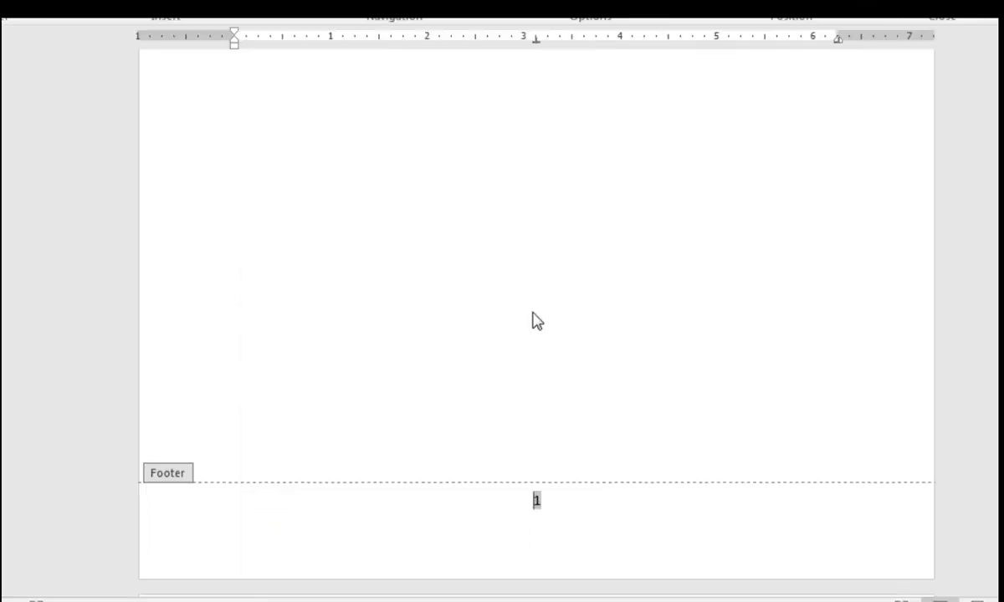
click(560, 532)
scroll(574, 509, down, 6)
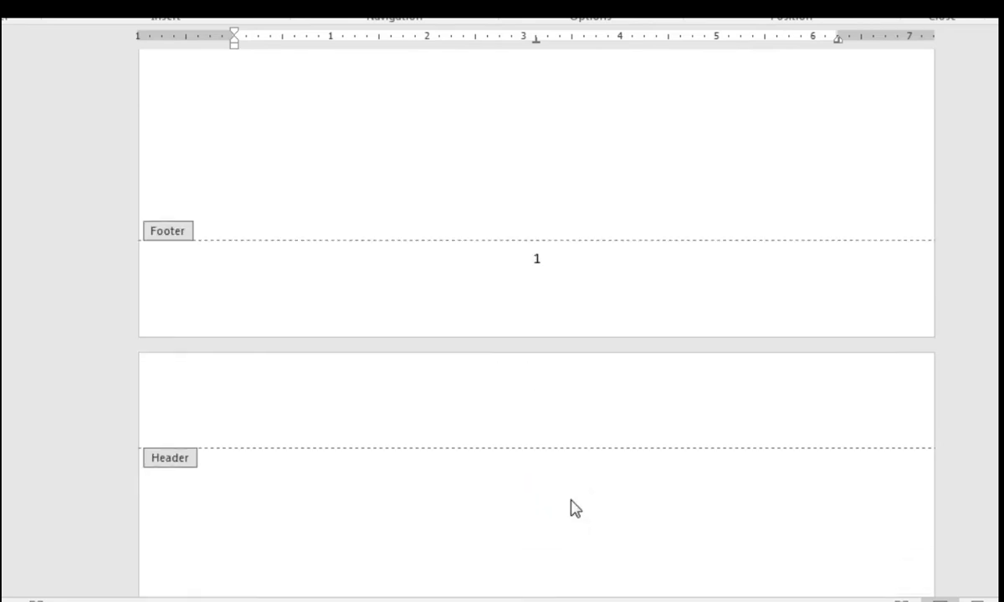
scroll(574, 506, down, 10)
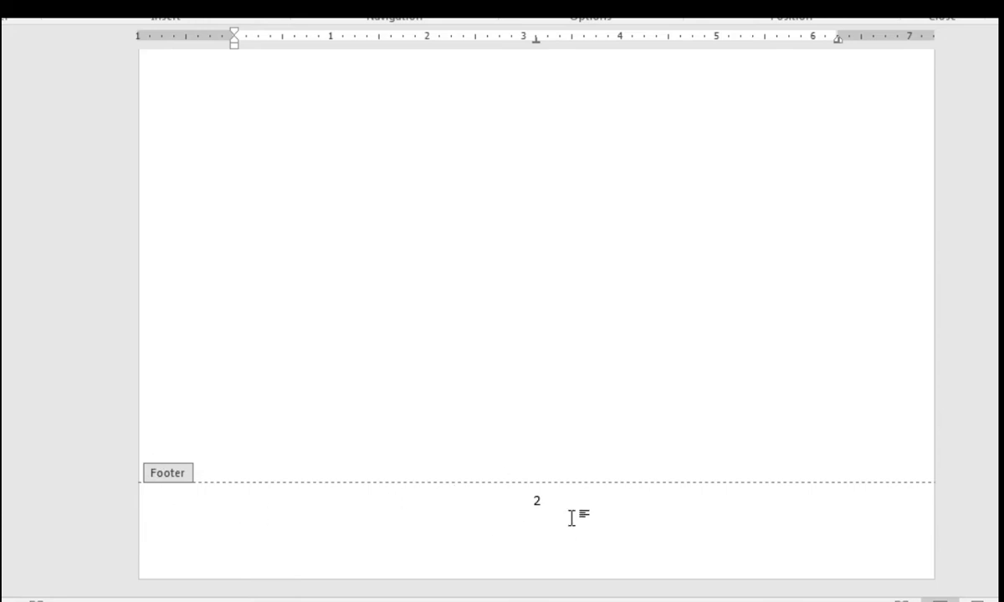
scroll(585, 498, up, 3)
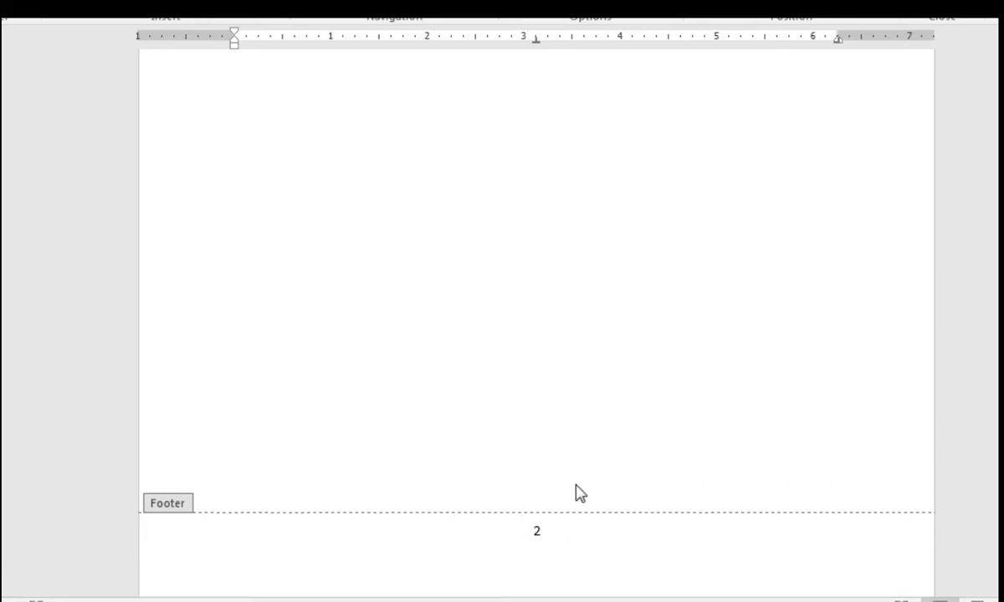
scroll(569, 544, up, 6)
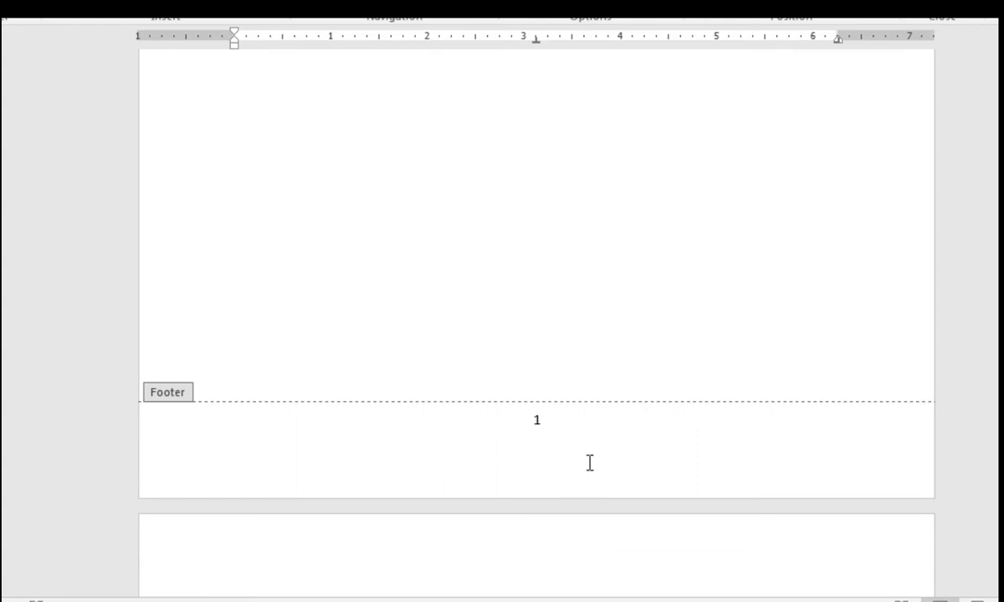
scroll(505, 453, up, 10)
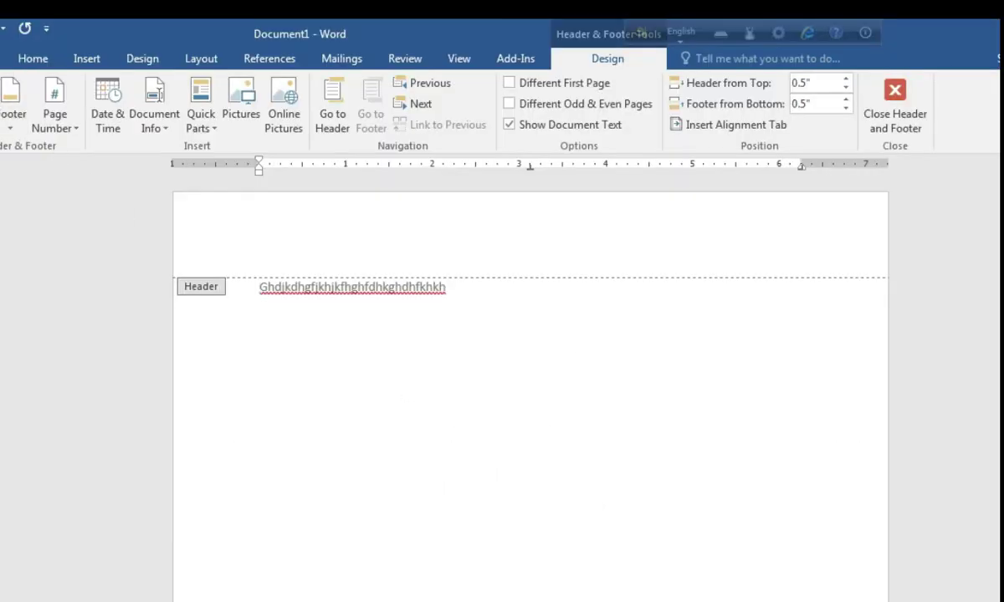
click(52, 124)
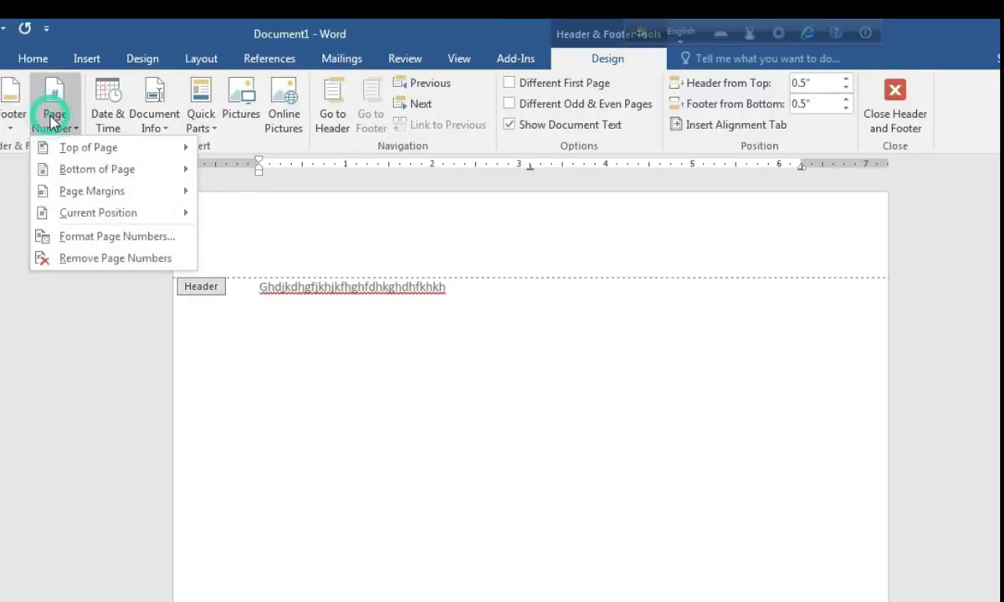
click(119, 261)
scroll(388, 381, down, 15)
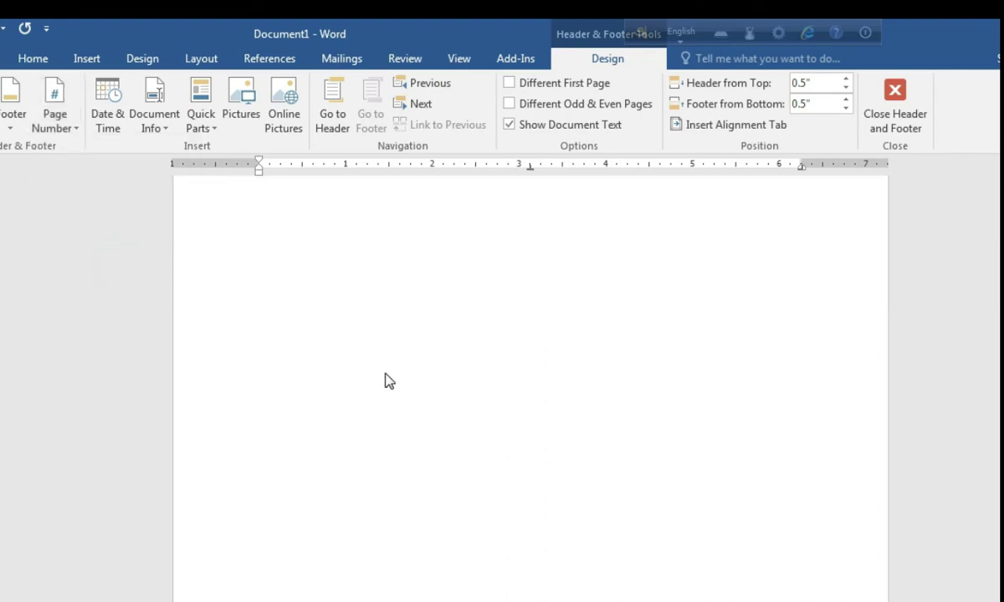
scroll(408, 395, down, 3)
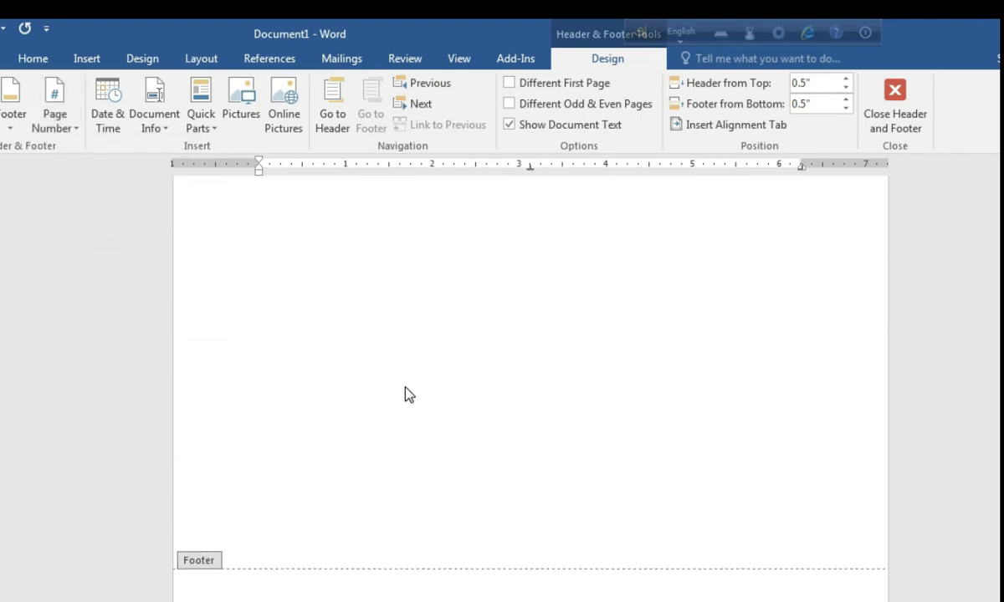
scroll(429, 393, down, 5)
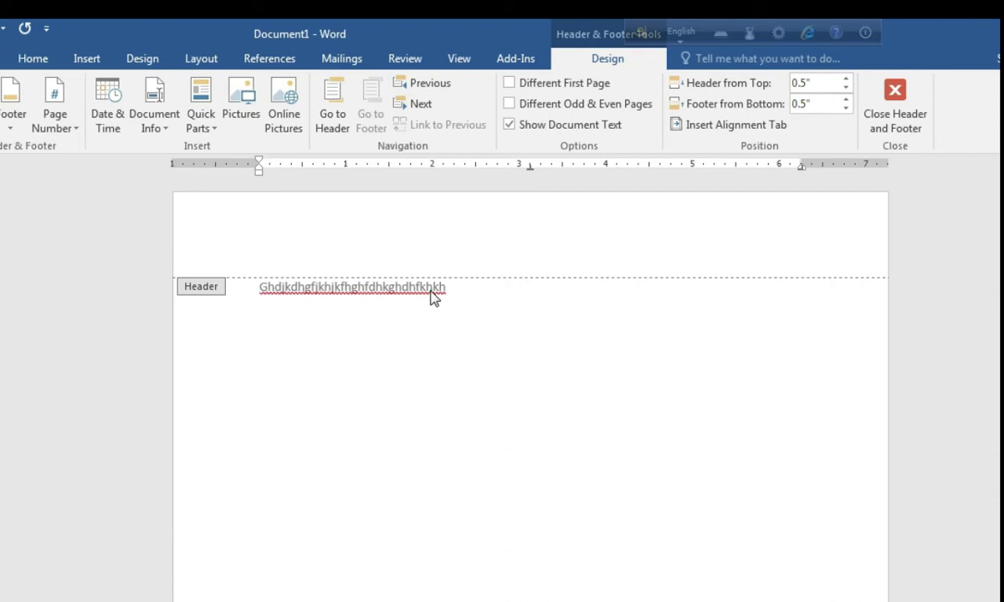
double_click(434, 298)
click(452, 291)
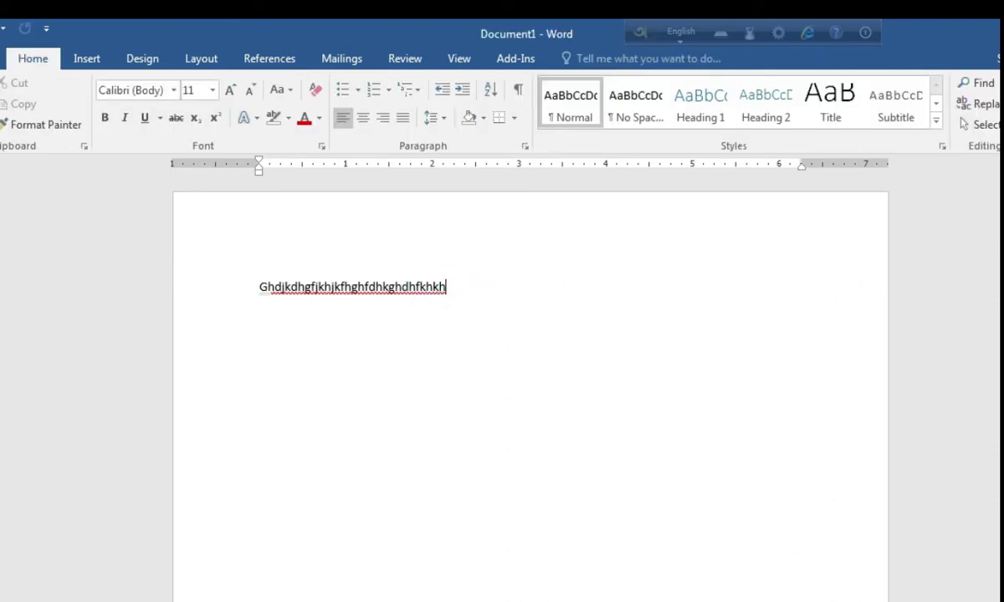
key(alt+Tab)
drag(121, 369, 218, 375)
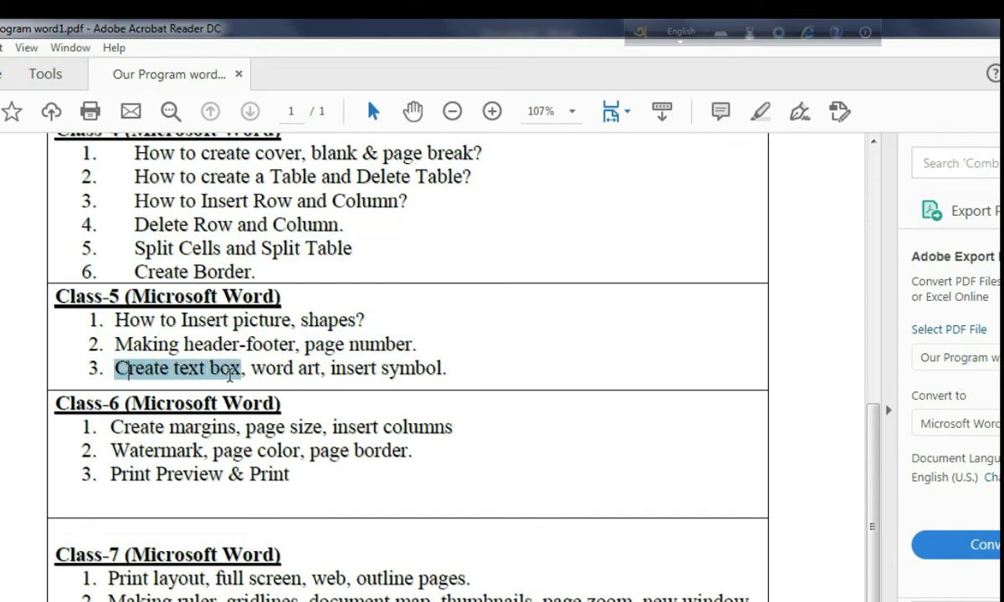
click(476, 483)
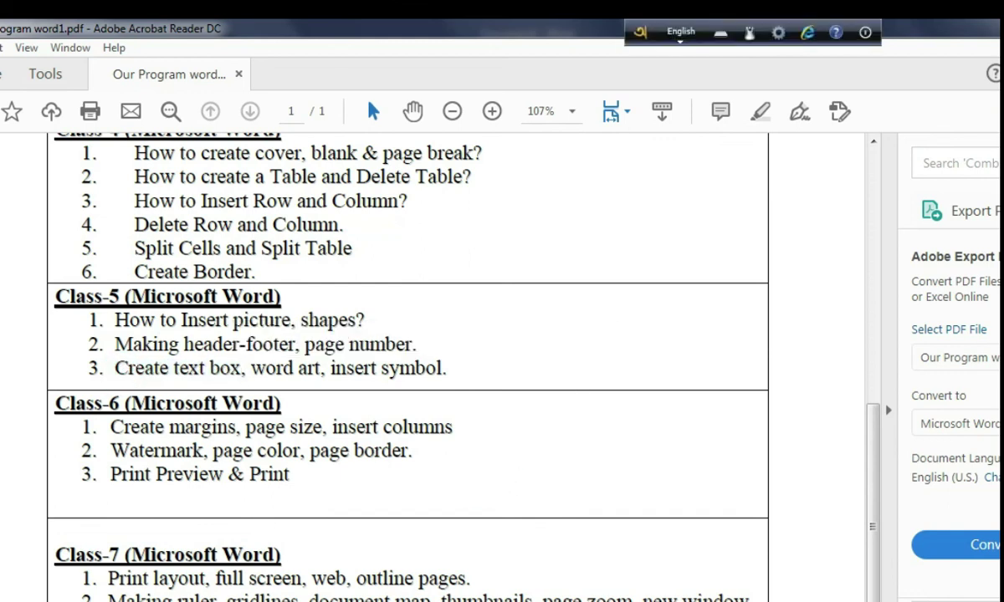
key(alt+Tab)
- Insert a simple text box from the Text Box gallery lower on the blank page
click(462, 502)
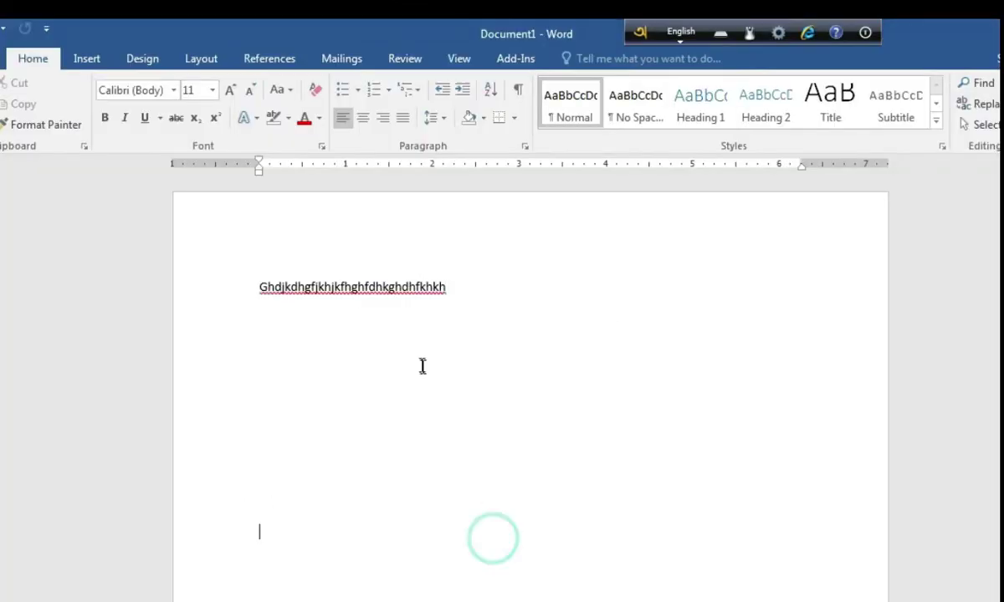
click(90, 55)
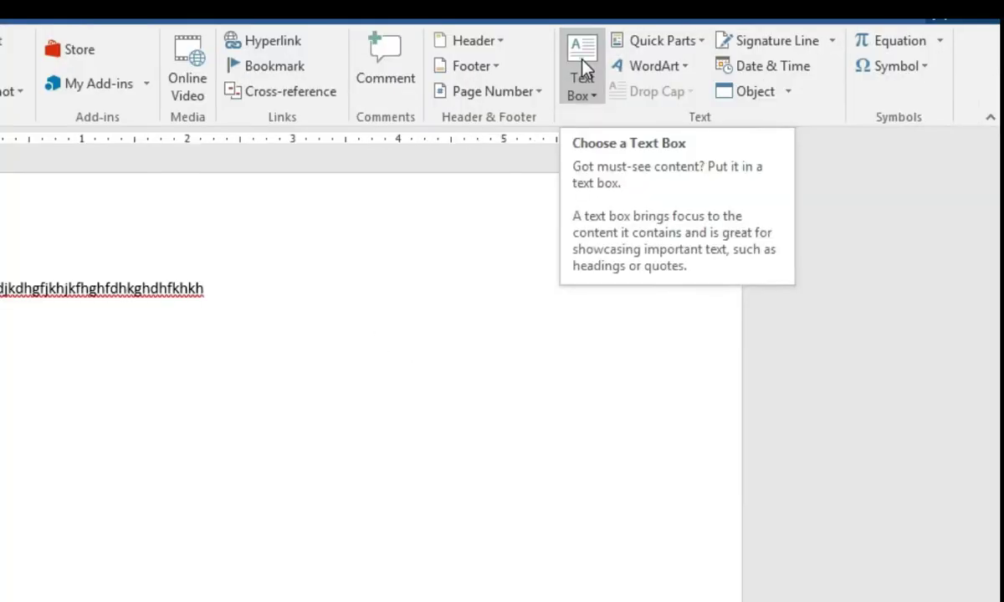
click(758, 104)
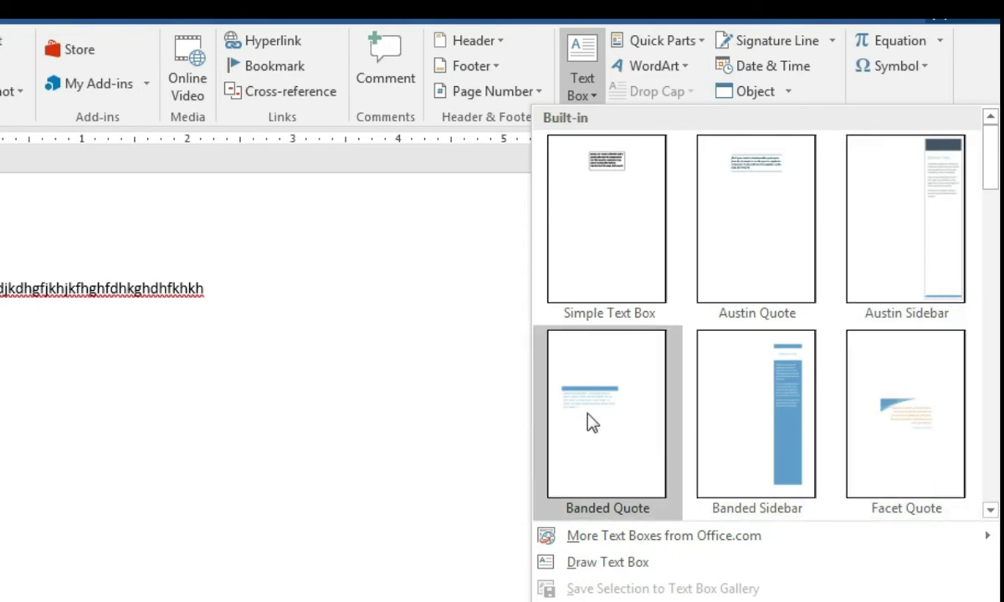
click(608, 254)
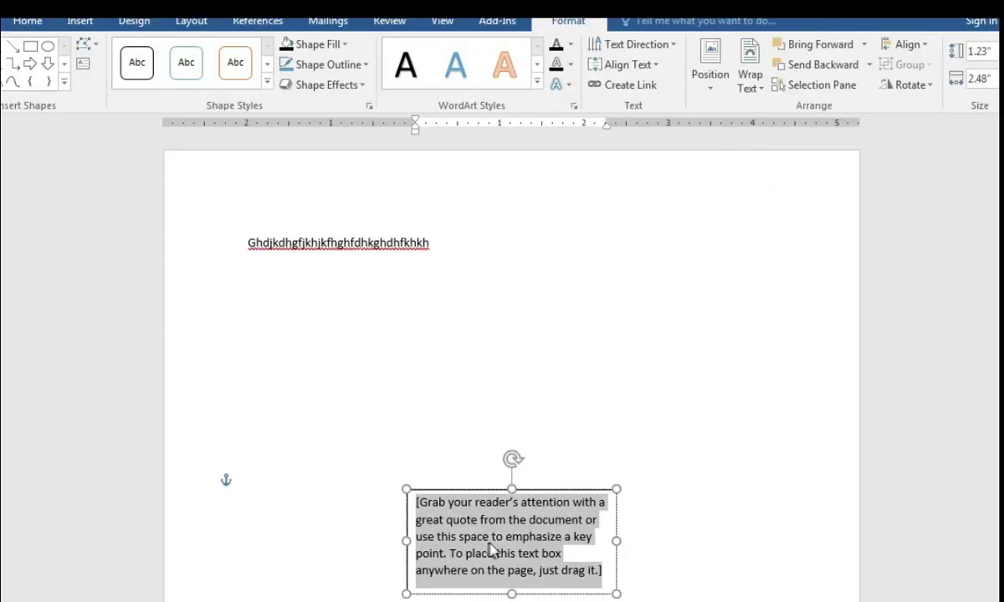
- Move the text box below the body text, replace its placeholder with 'This is very important file', and narrow it
drag(560, 489, 569, 265)
click(517, 346)
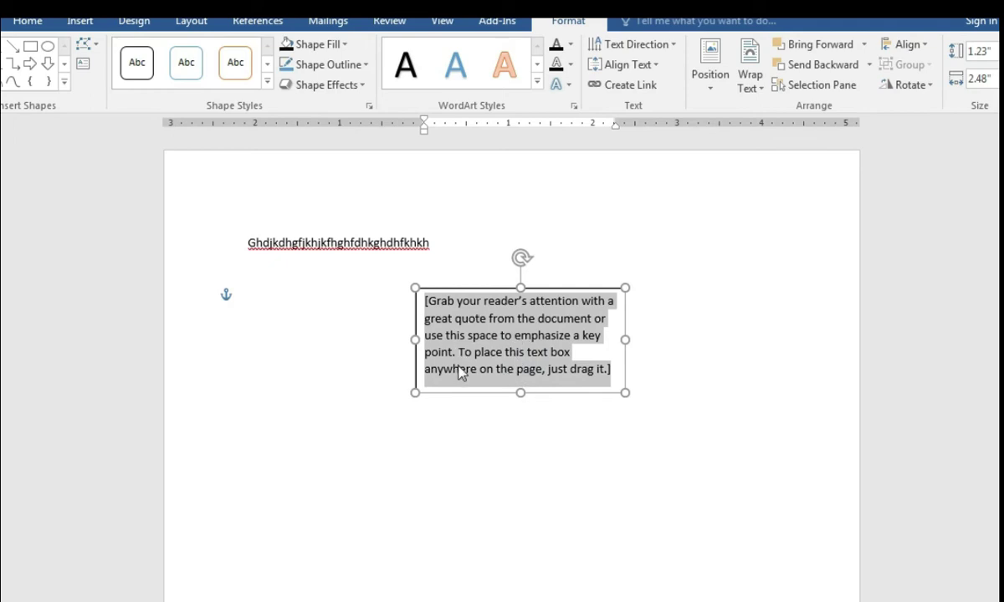
key(Delete)
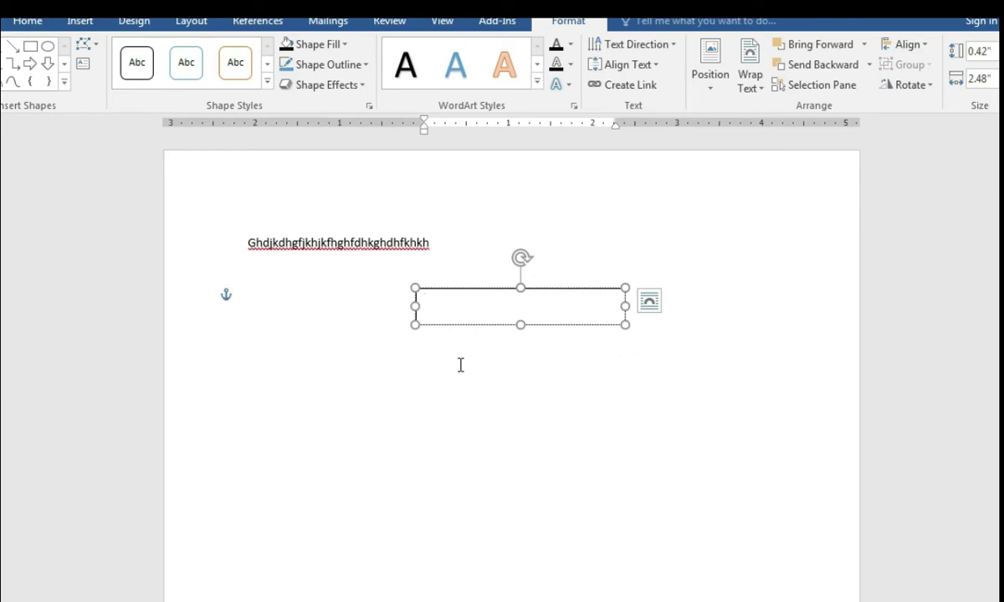
text(This is very important file)
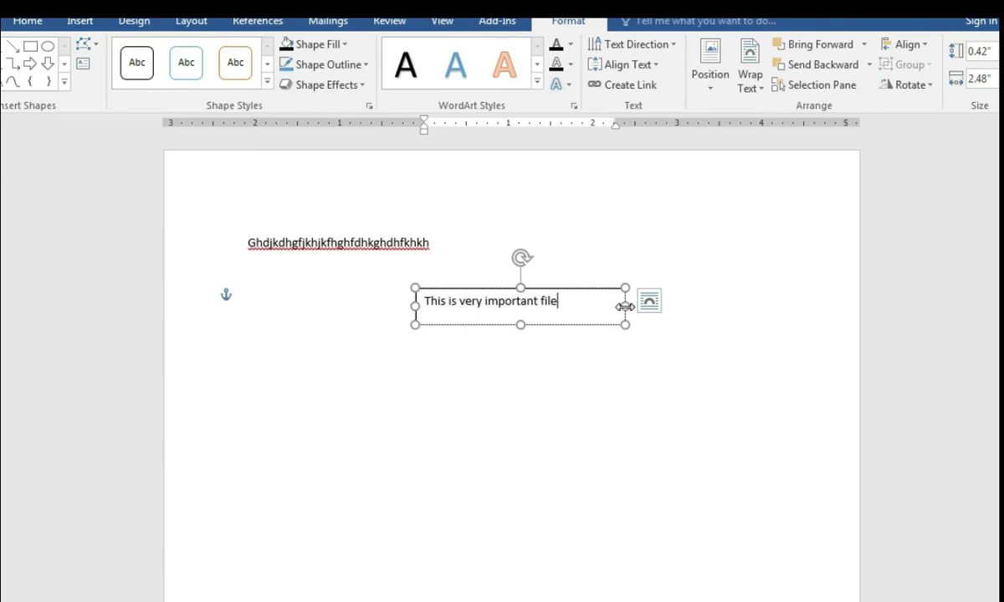
drag(625, 306, 570, 307)
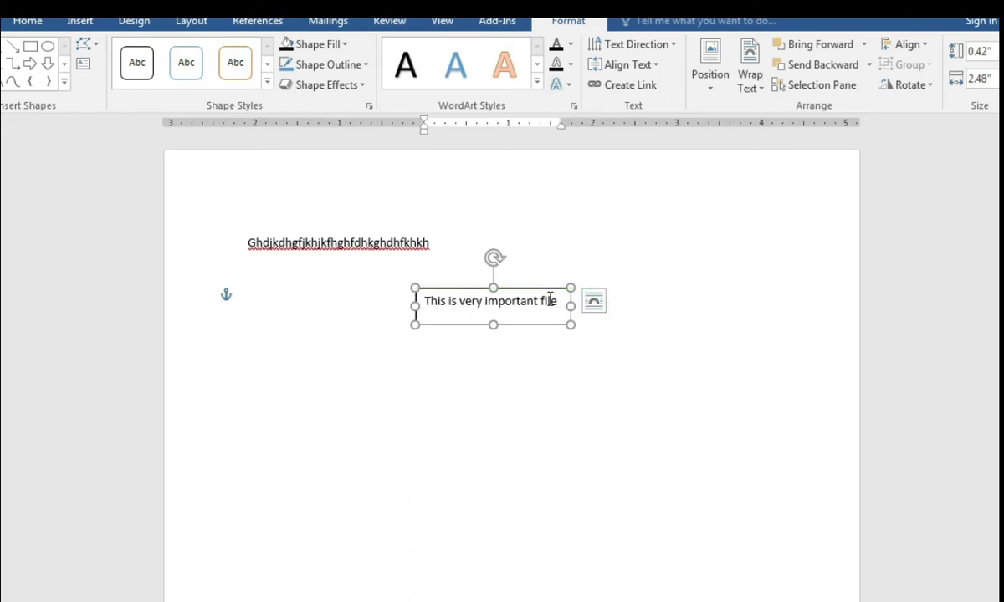
- Select the 'This is very important file' text box by its border and delete it
click(512, 345)
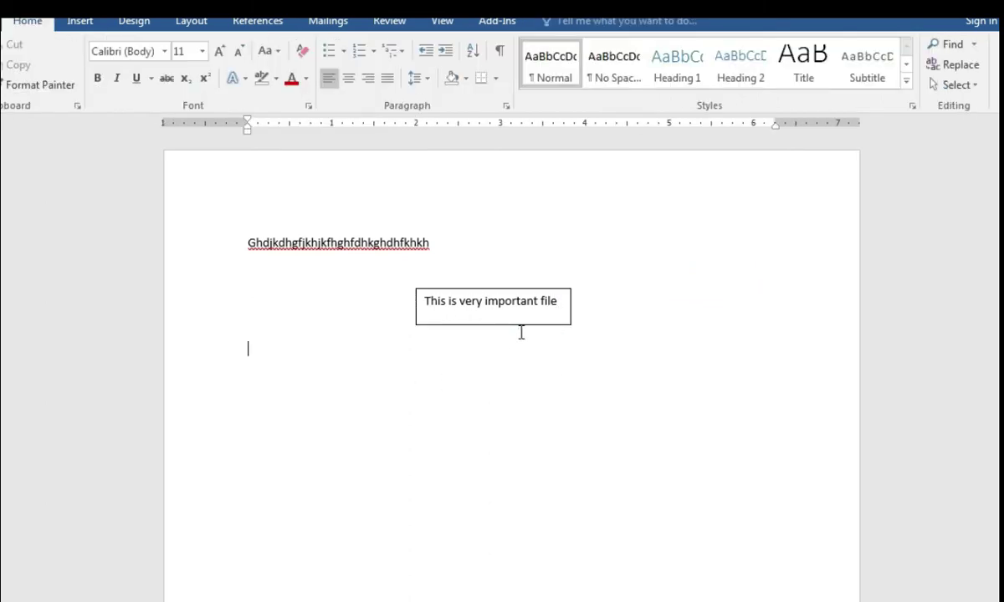
click(519, 331)
click(529, 327)
click(529, 327)
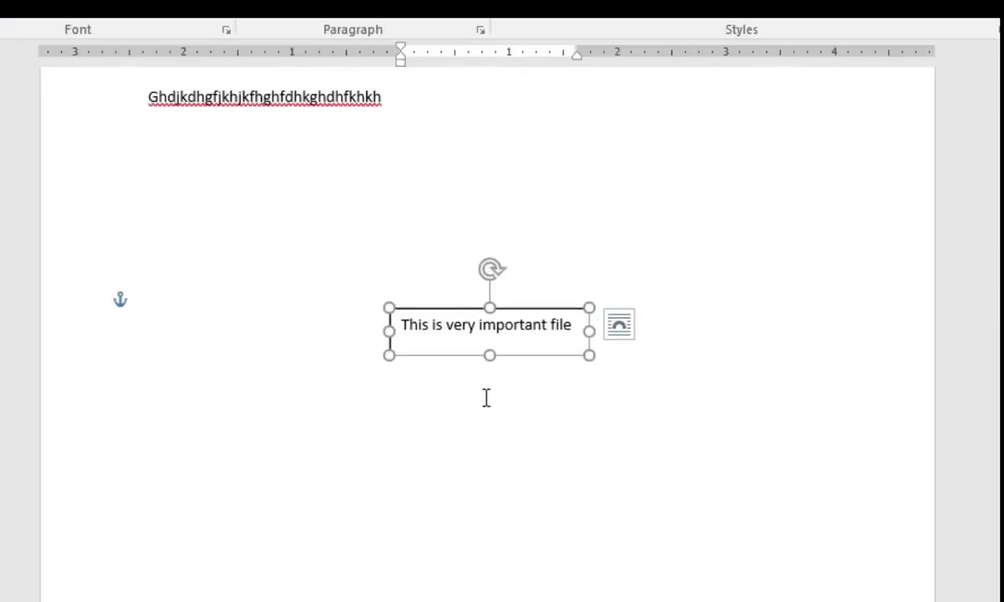
click(525, 357)
click(526, 357)
key(Delete)
- Delete the remaining text box and highlight 'word art' in the Class-5 course outline
click(527, 358)
key(Delete)
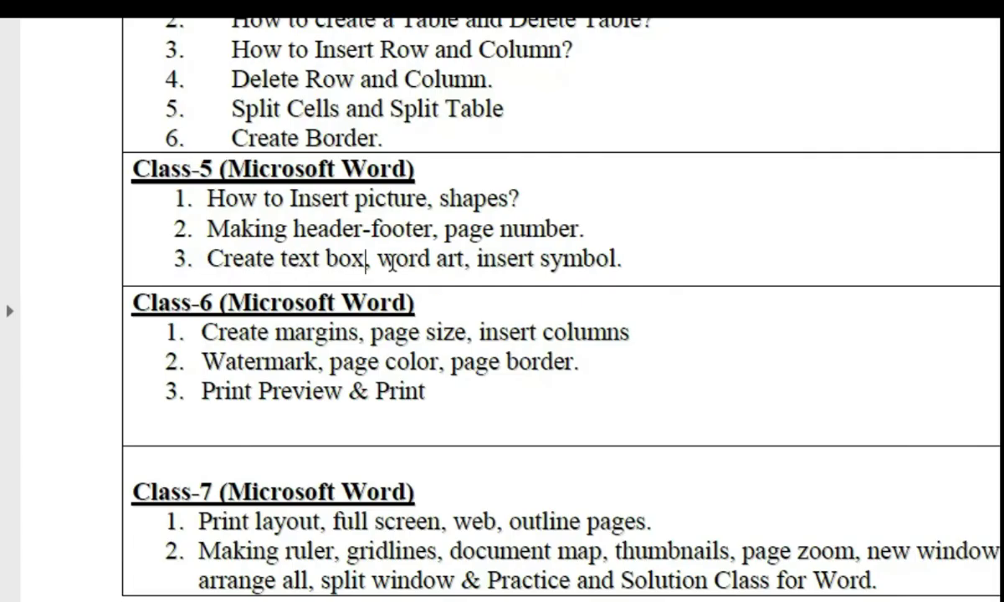
drag(378, 259, 471, 262)
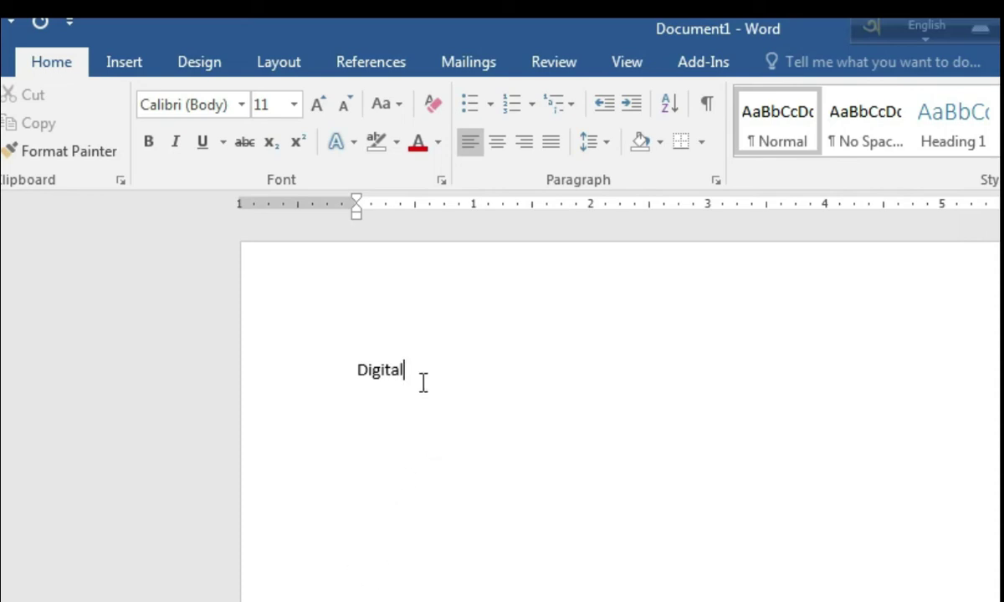
- Select the word 'Digital' and apply the blue outlined WordArt style to it
drag(412, 381, 331, 370)
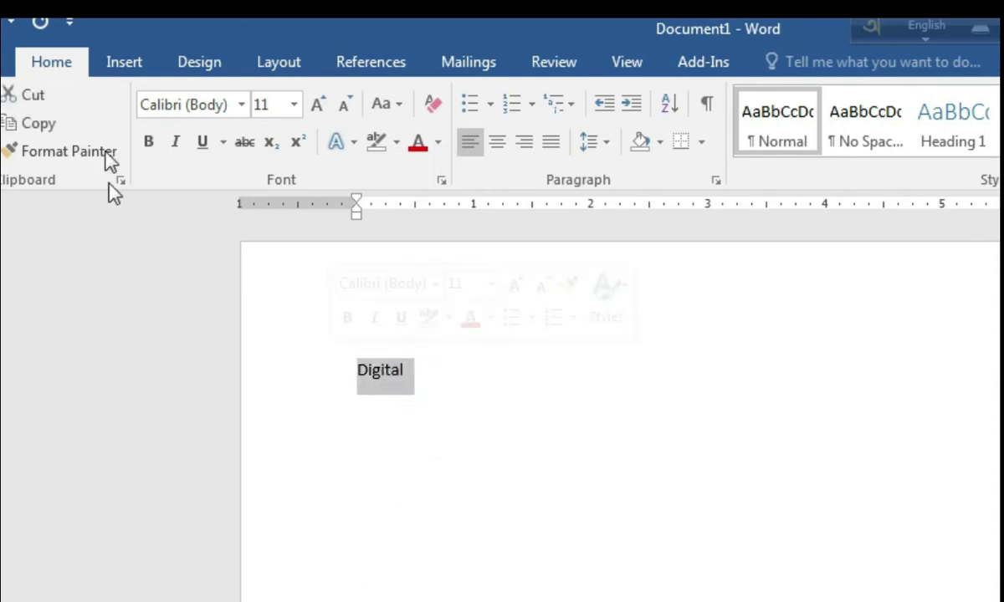
click(123, 65)
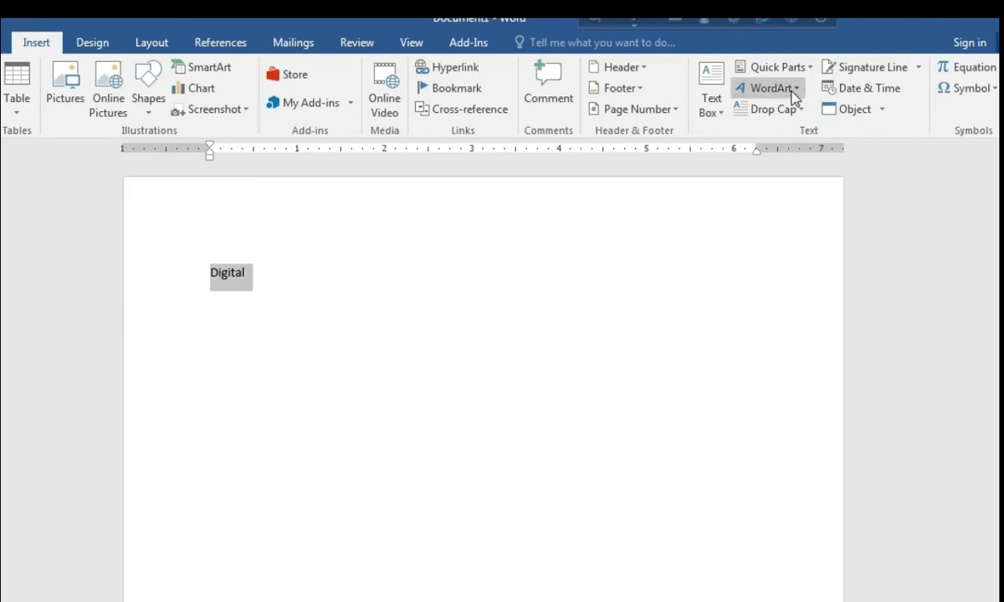
click(791, 90)
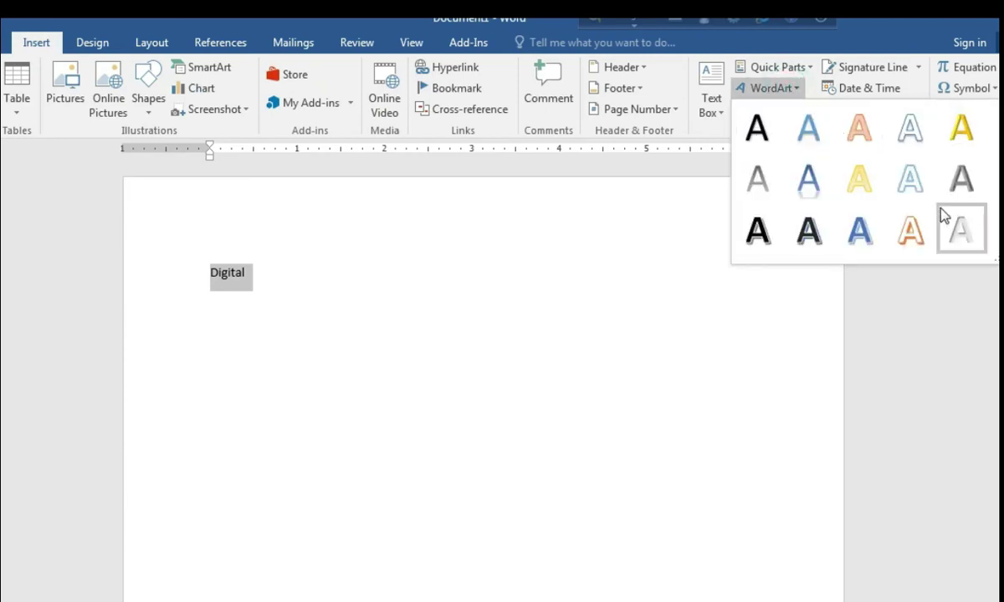
click(867, 237)
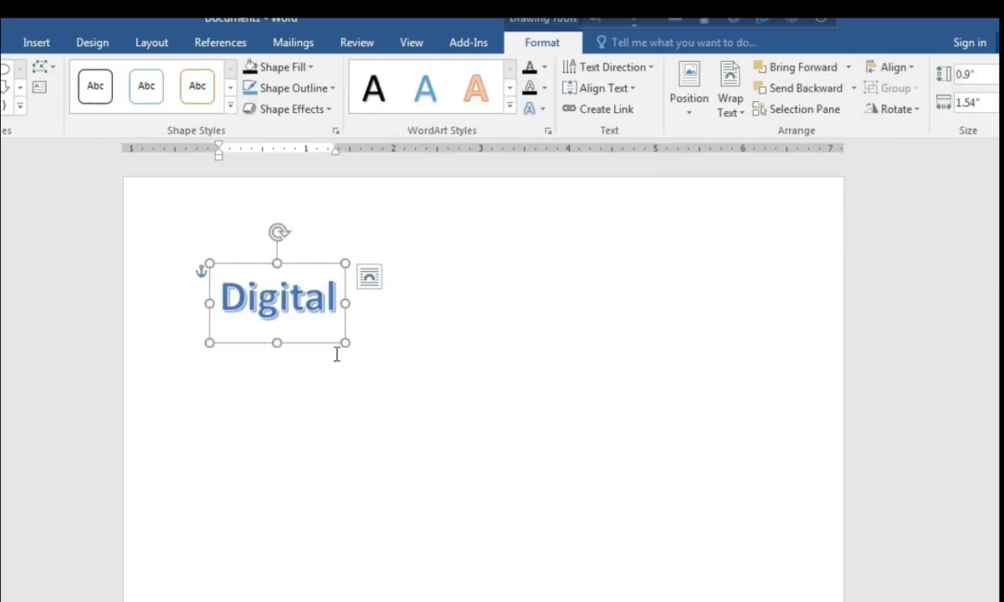
- Move the 'Digital' WordArt box down and right, retyping its deleted final 'l'
key(BackSpace)
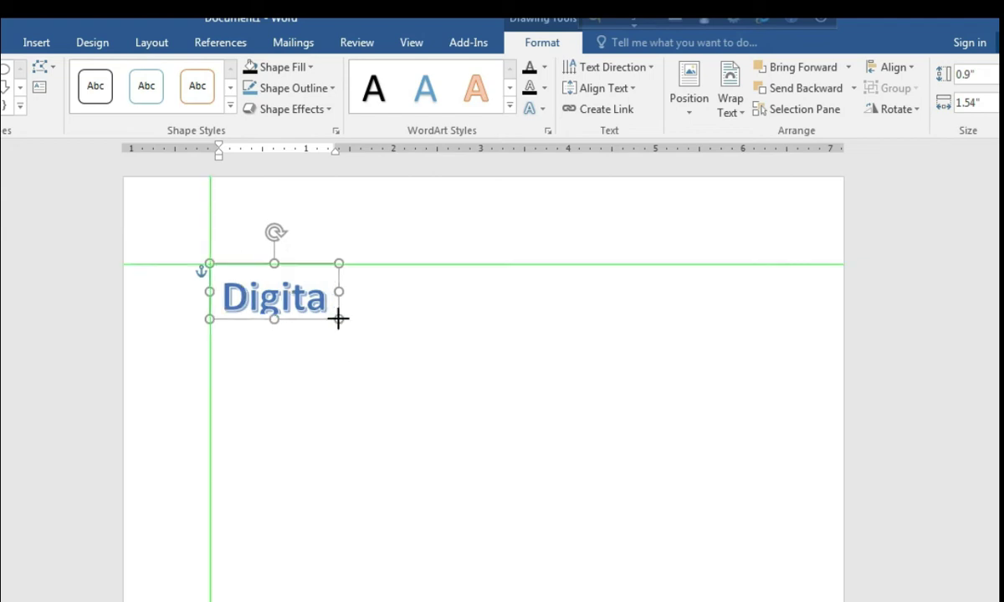
drag(325, 262, 515, 363)
text(l)
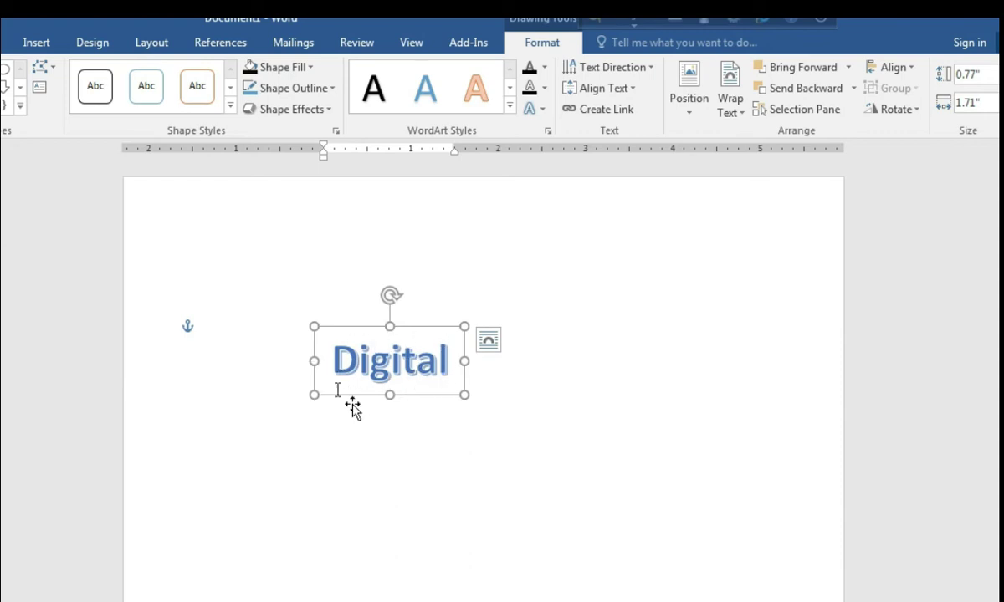
click(276, 66)
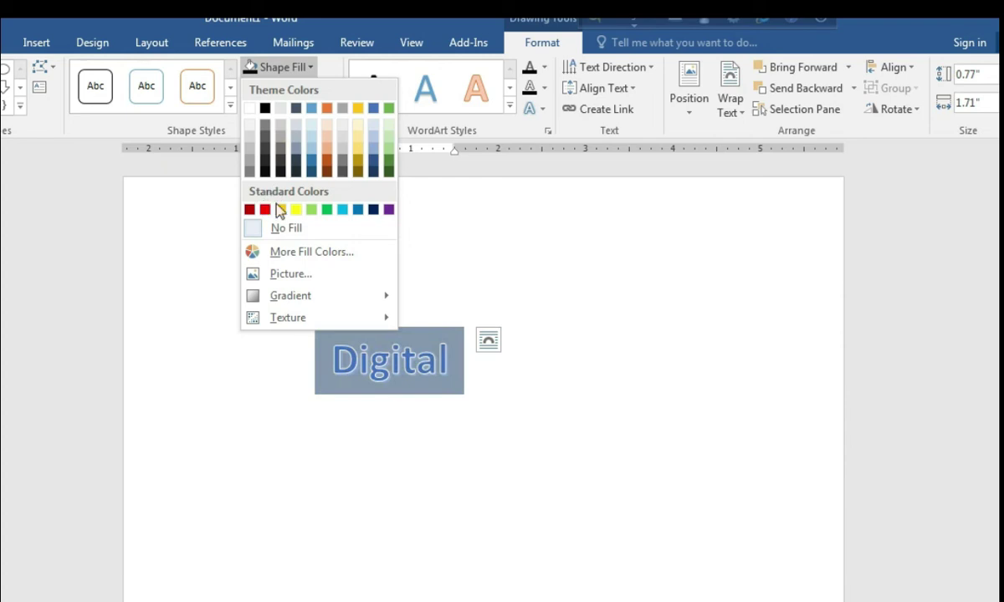
- Move the Digital WordArt box down and to the left, leaving its fill and outline colours unchanged
click(220, 202)
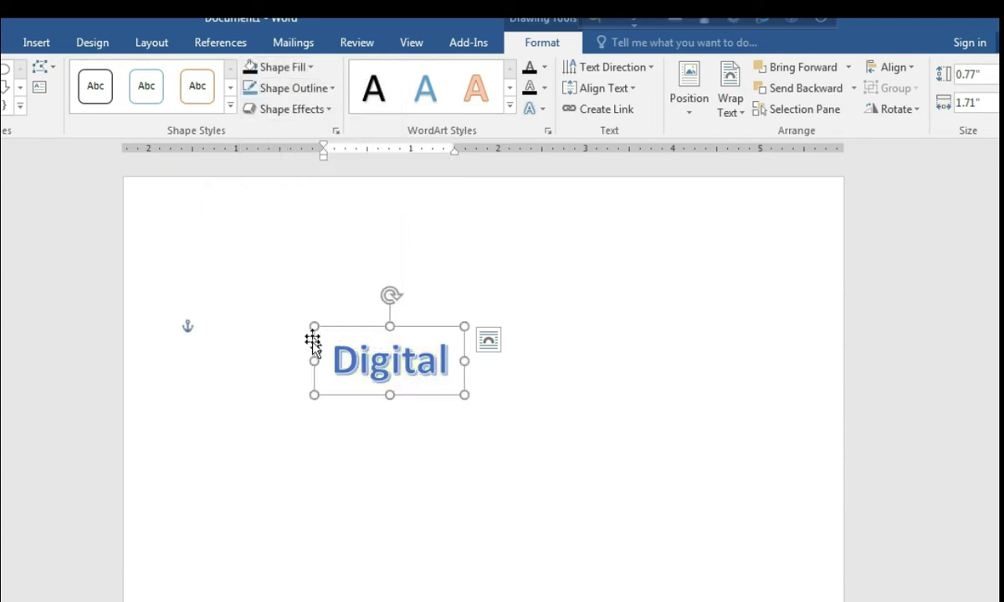
click(297, 89)
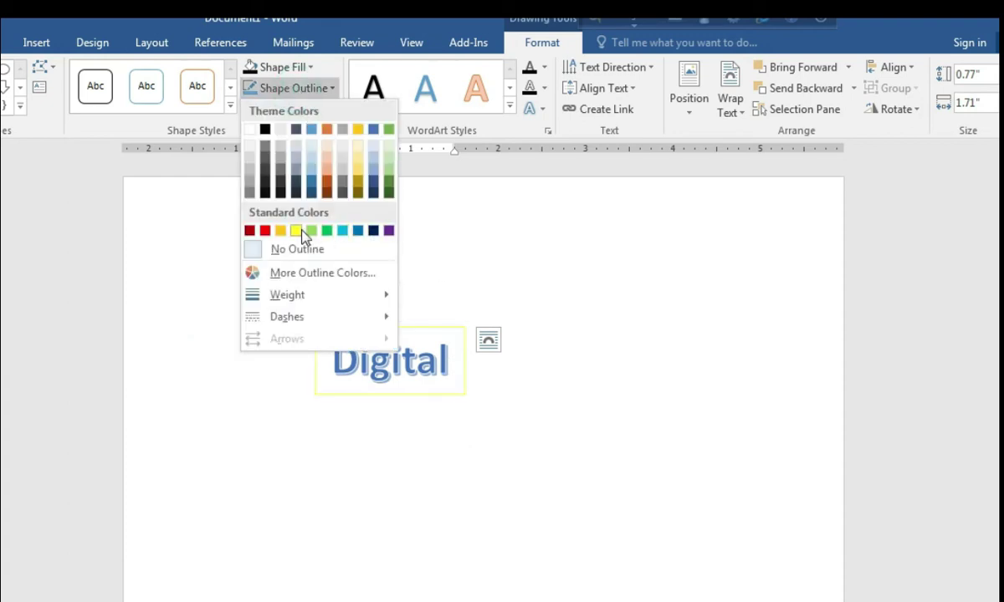
click(434, 331)
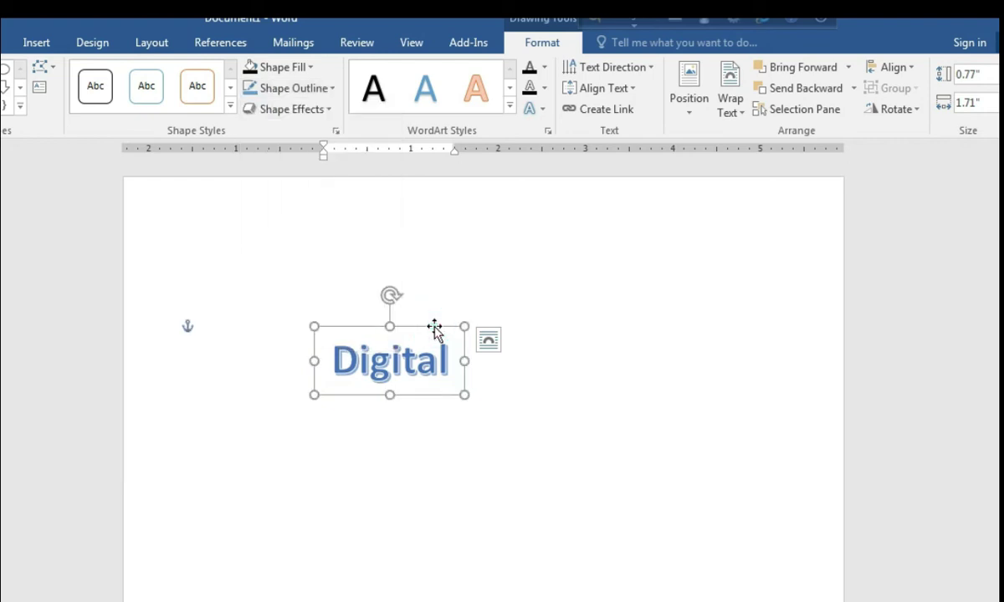
drag(435, 330, 377, 479)
- Give the box a 4½ pt outline, move it up near the page centre, then remove the outline
click(321, 89)
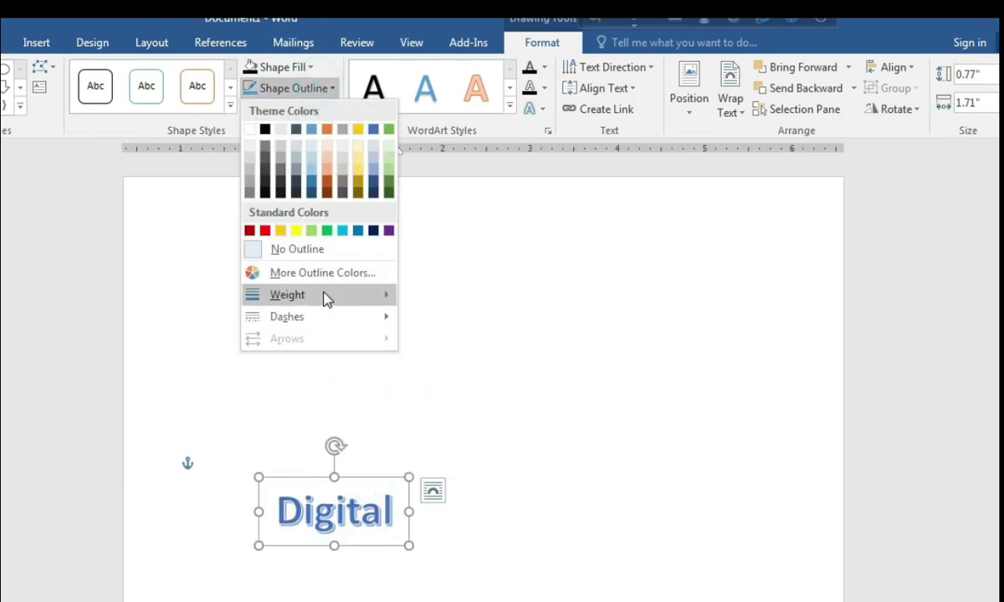
mouse_move(327, 296)
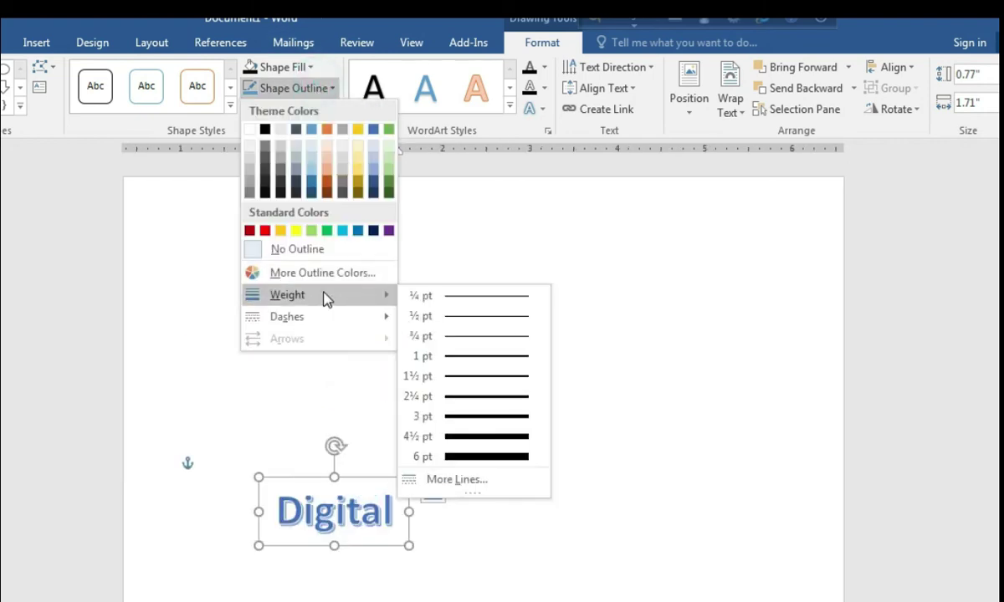
click(486, 436)
drag(368, 484, 462, 310)
click(314, 90)
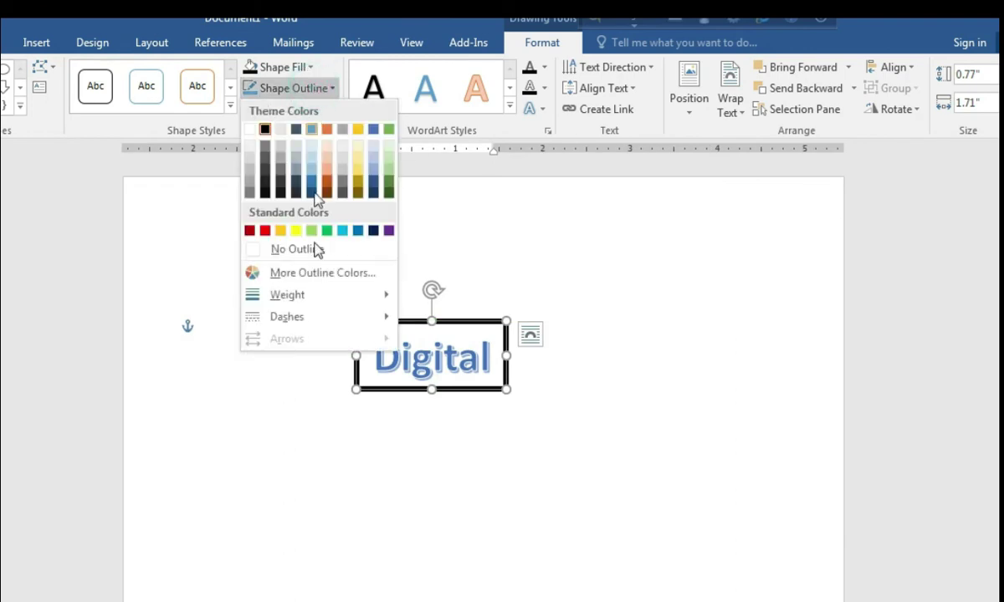
click(315, 251)
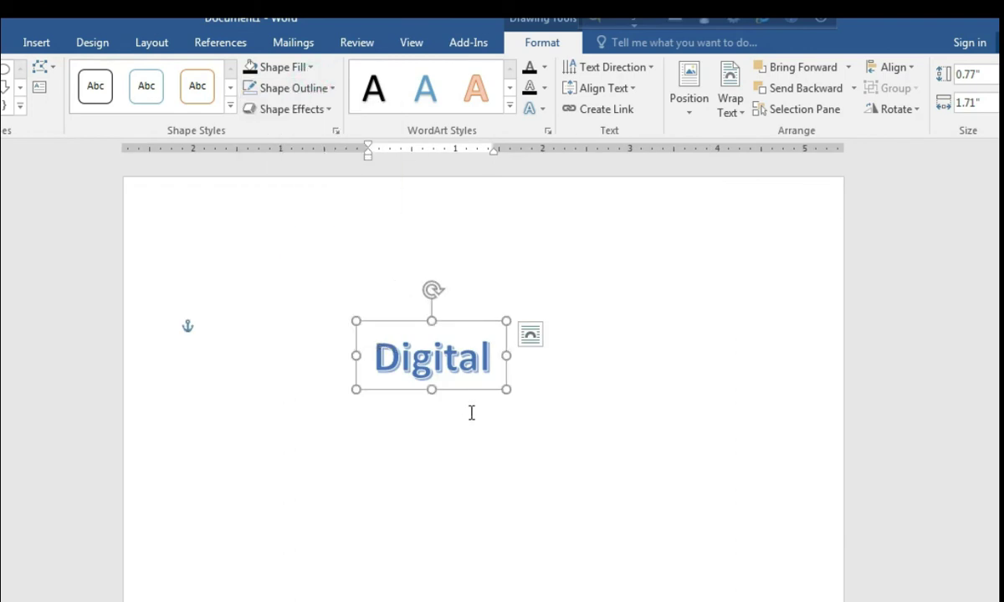
click(317, 109)
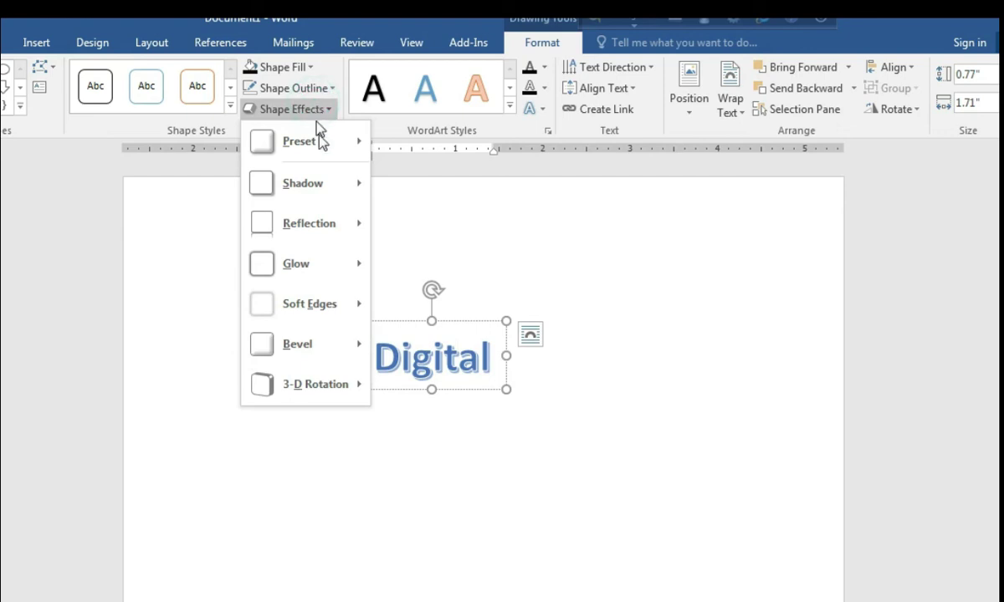
- Move the WordArt box down and right, and preview preset shape effects without applying one
click(469, 327)
drag(468, 327, 569, 451)
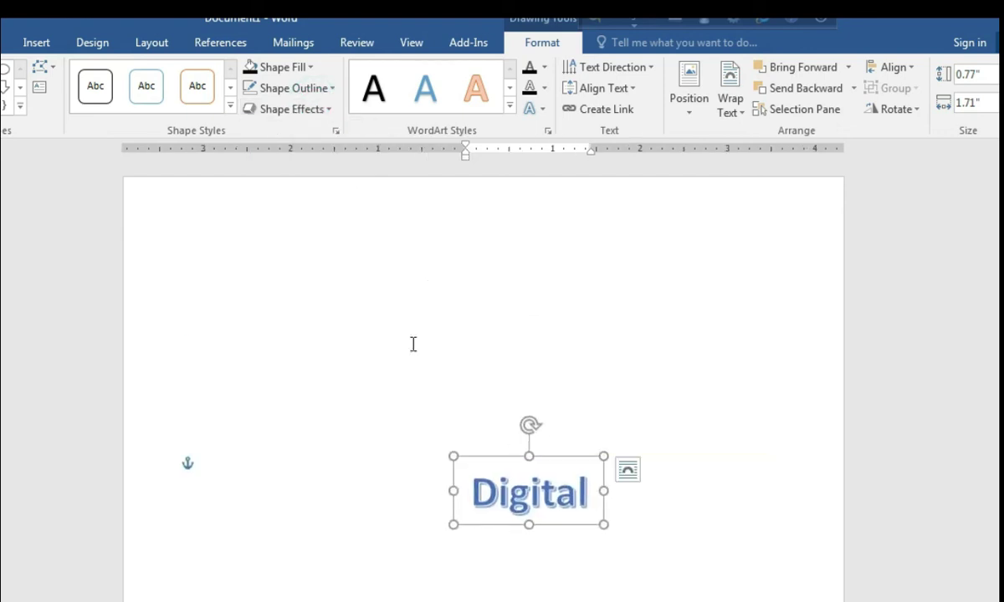
click(317, 109)
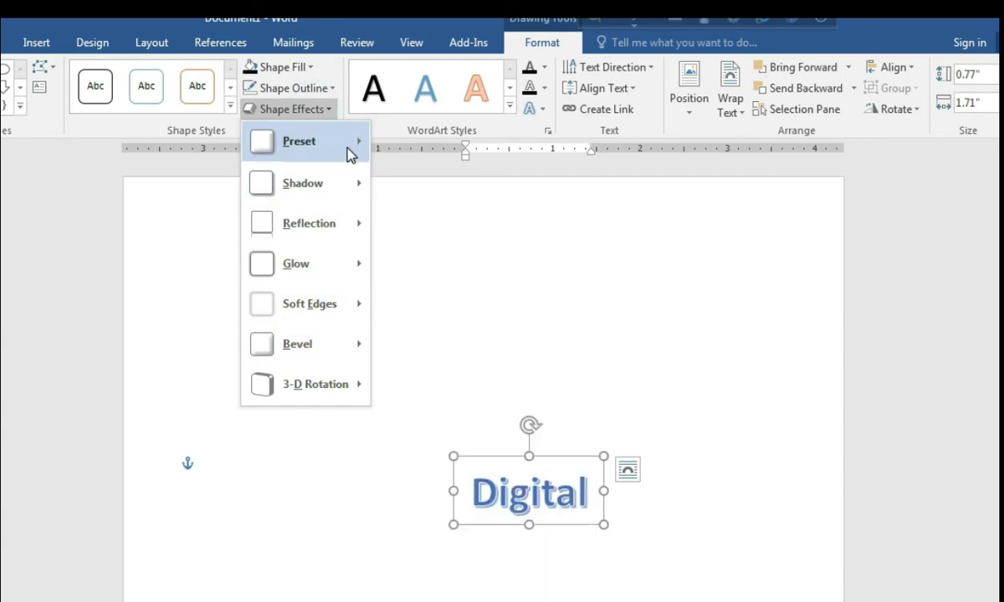
mouse_move(350, 153)
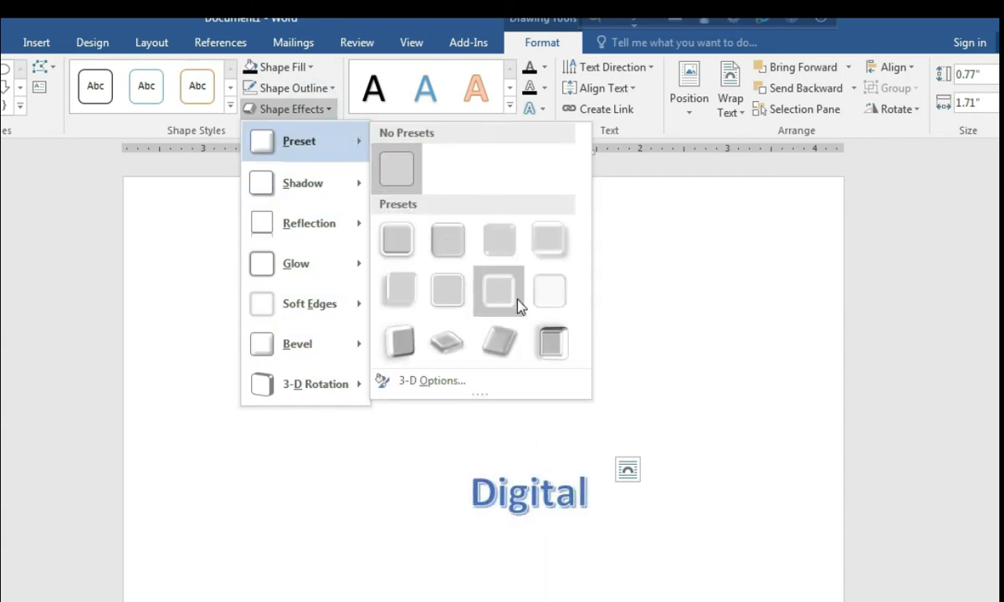
click(296, 110)
click(296, 110)
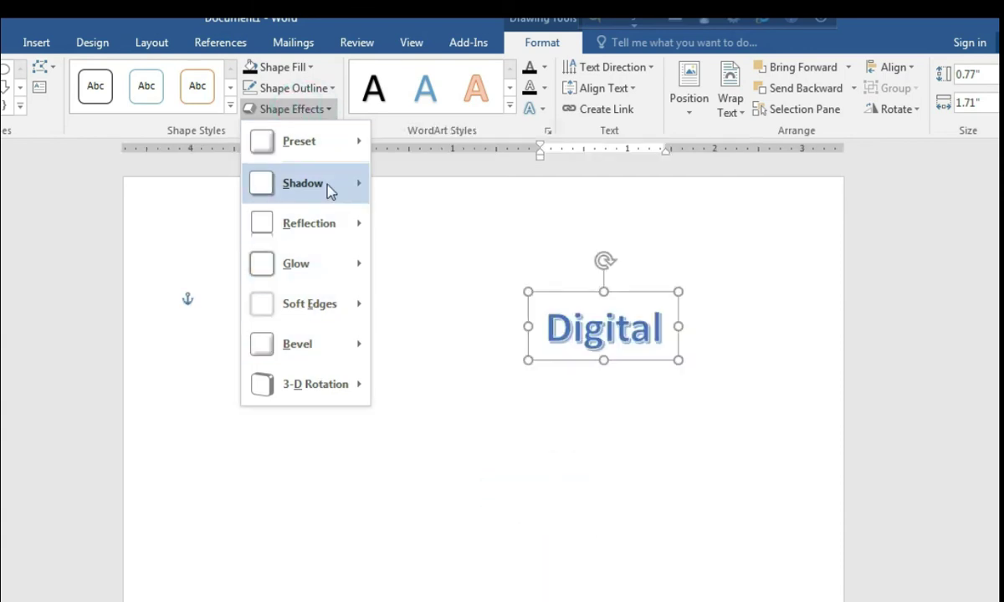
- Preview shadow, reflection and 3-D rotation effects without applying any, and nudge the box right
mouse_move(358, 188)
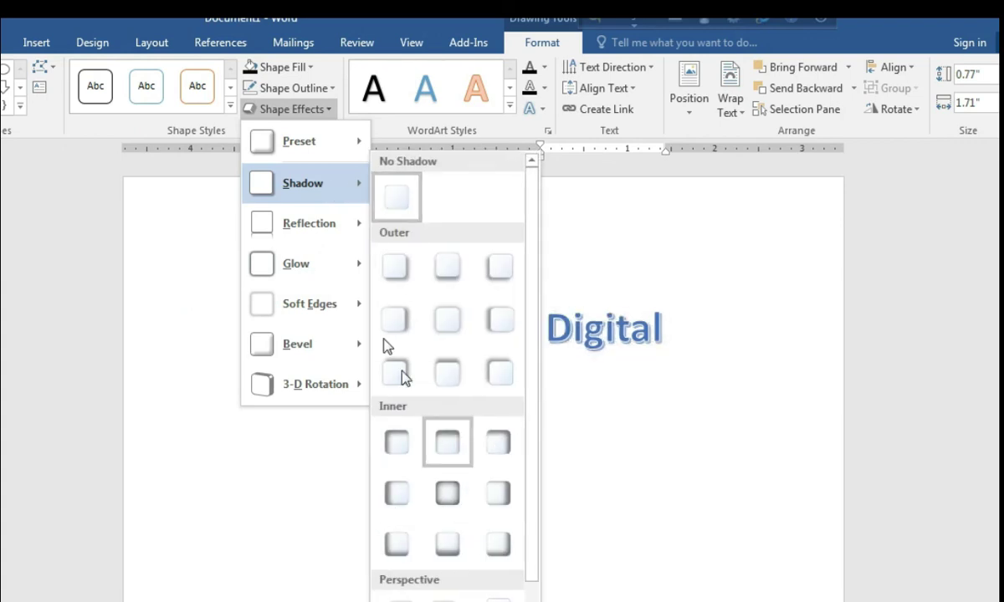
mouse_move(325, 218)
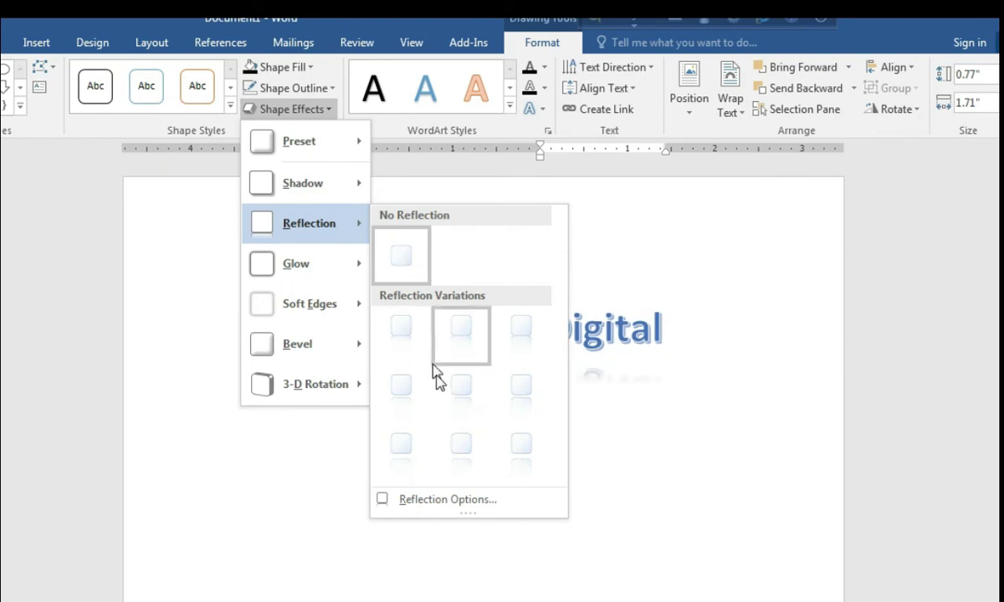
click(655, 341)
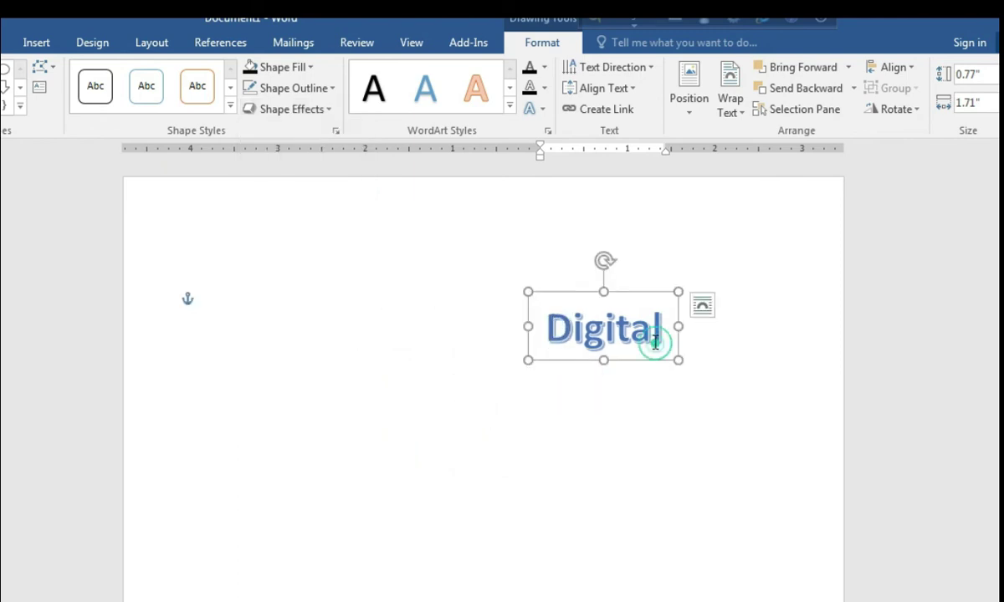
drag(631, 291, 648, 291)
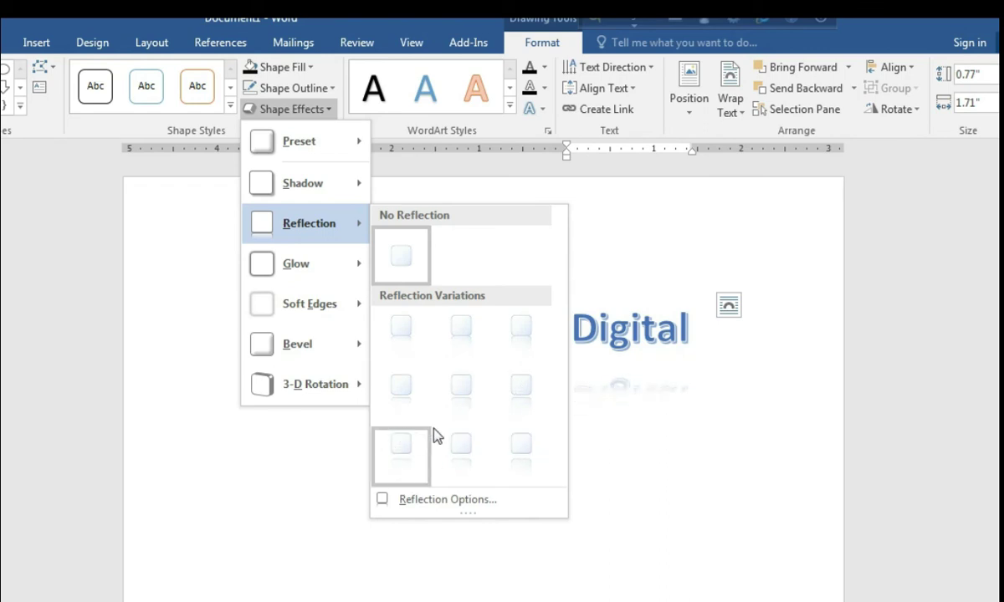
mouse_move(340, 392)
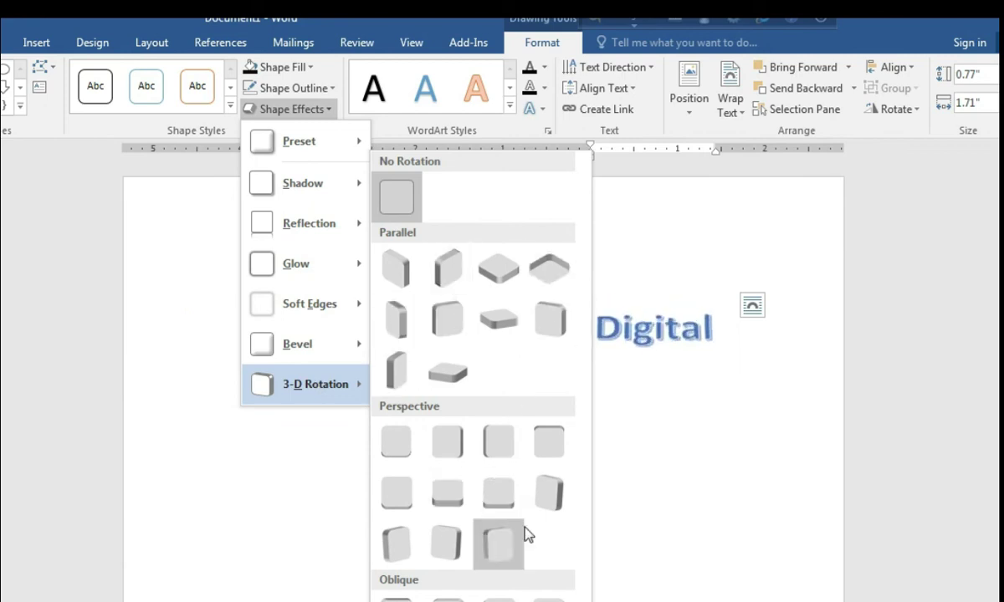
click(297, 489)
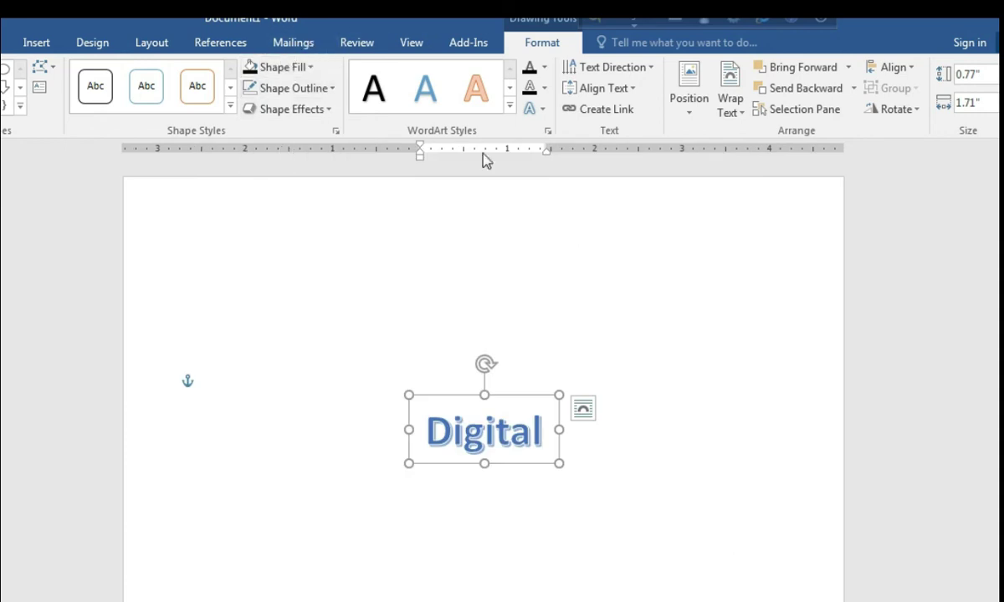
click(545, 74)
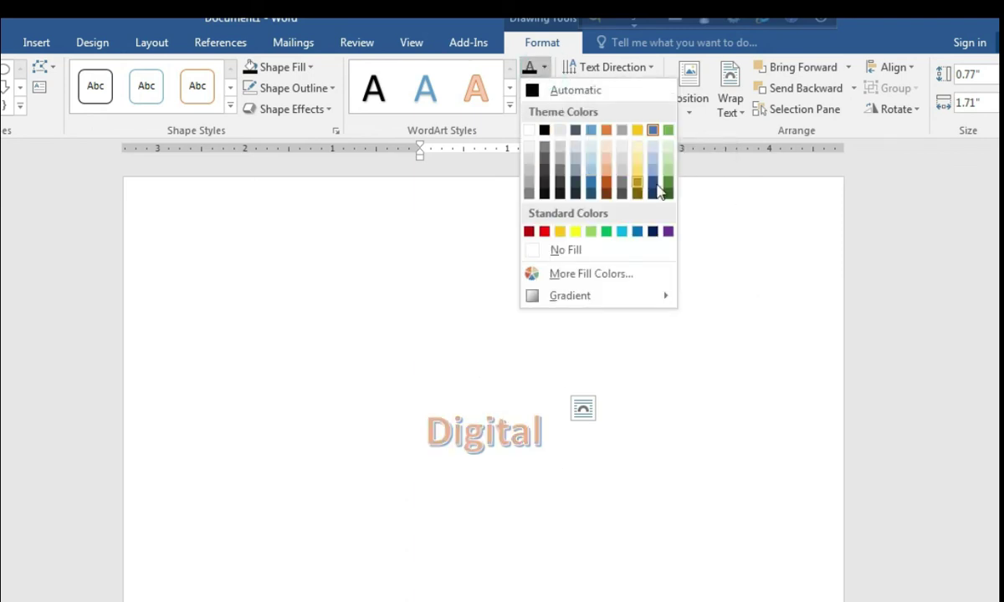
click(472, 206)
click(544, 88)
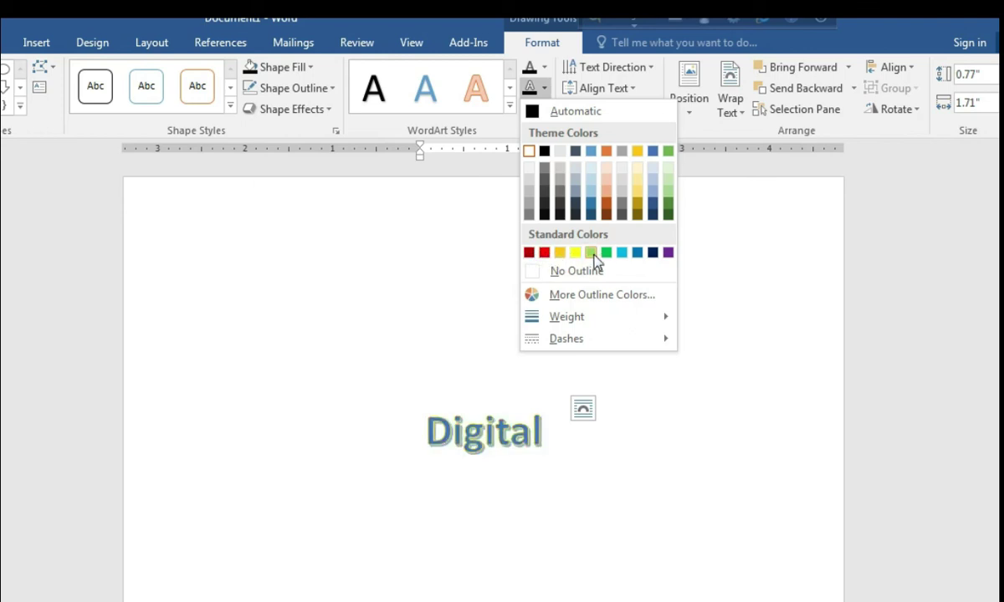
click(469, 231)
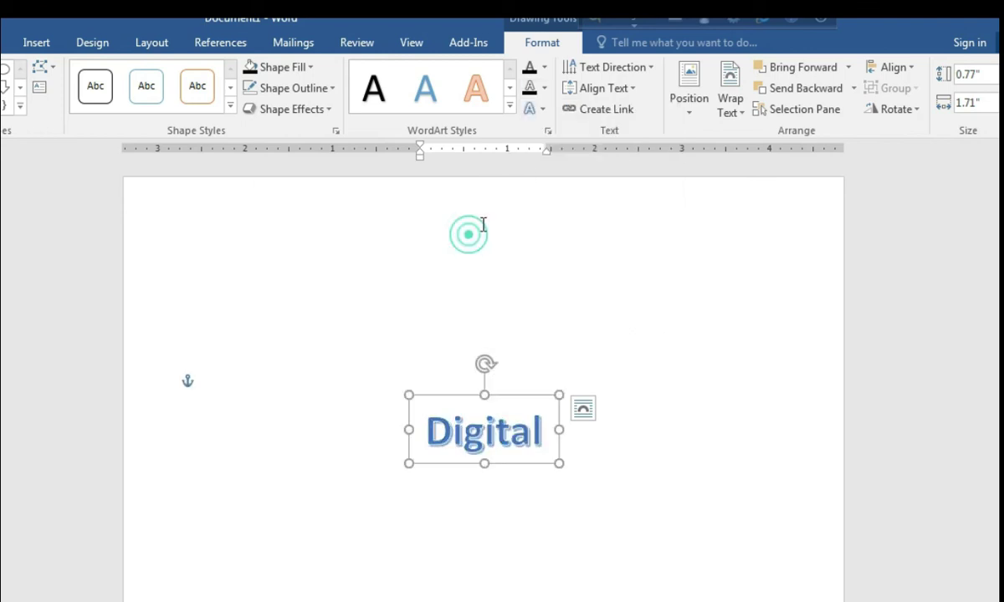
click(532, 109)
mouse_move(601, 148)
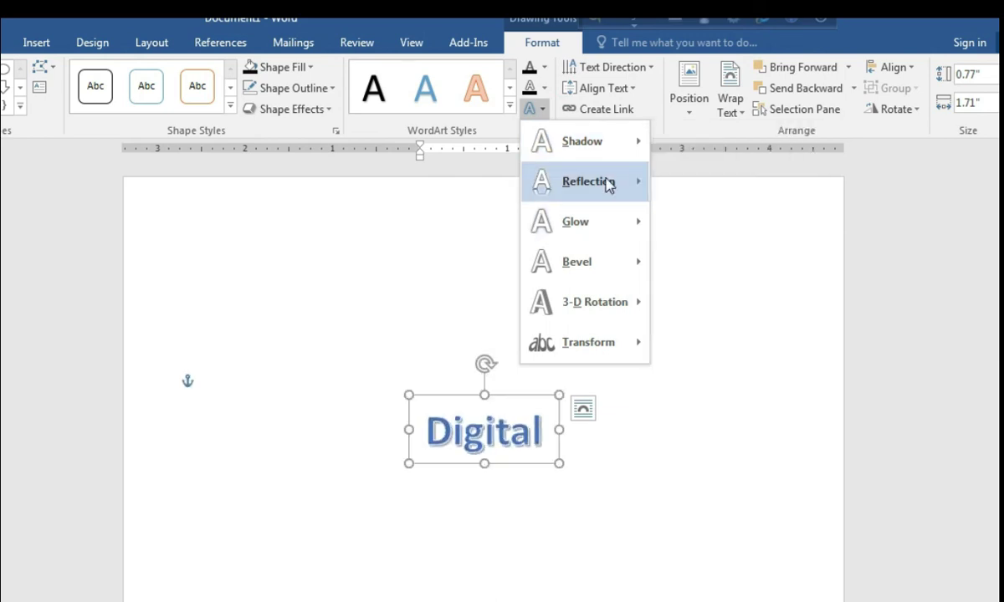
mouse_move(605, 182)
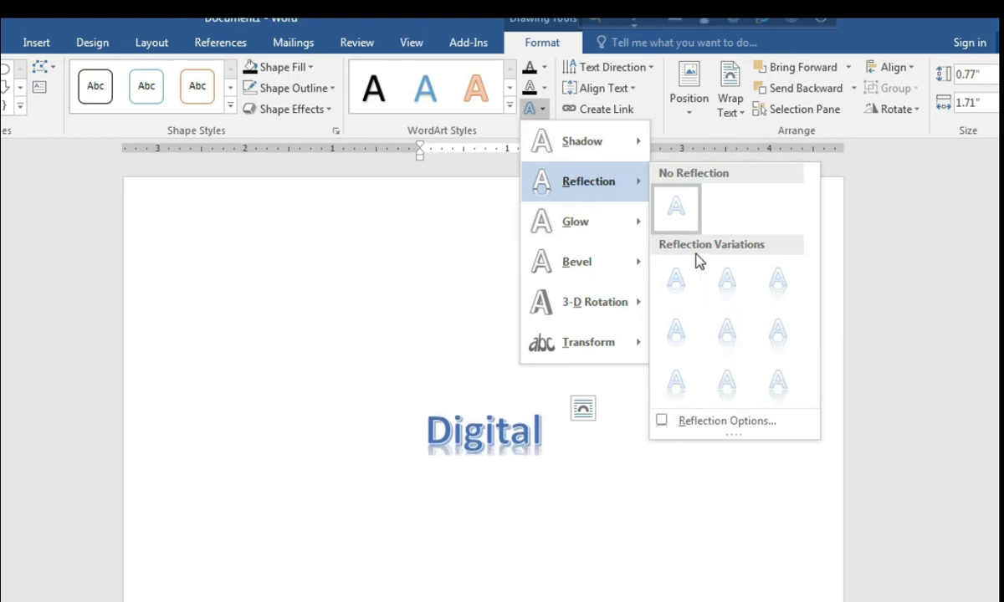
mouse_move(632, 223)
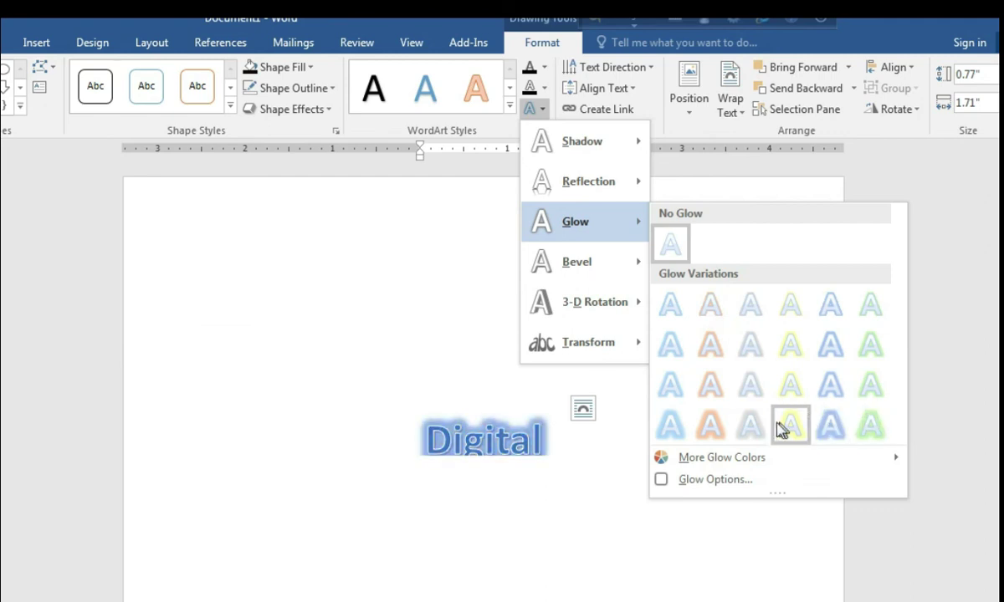
mouse_move(630, 276)
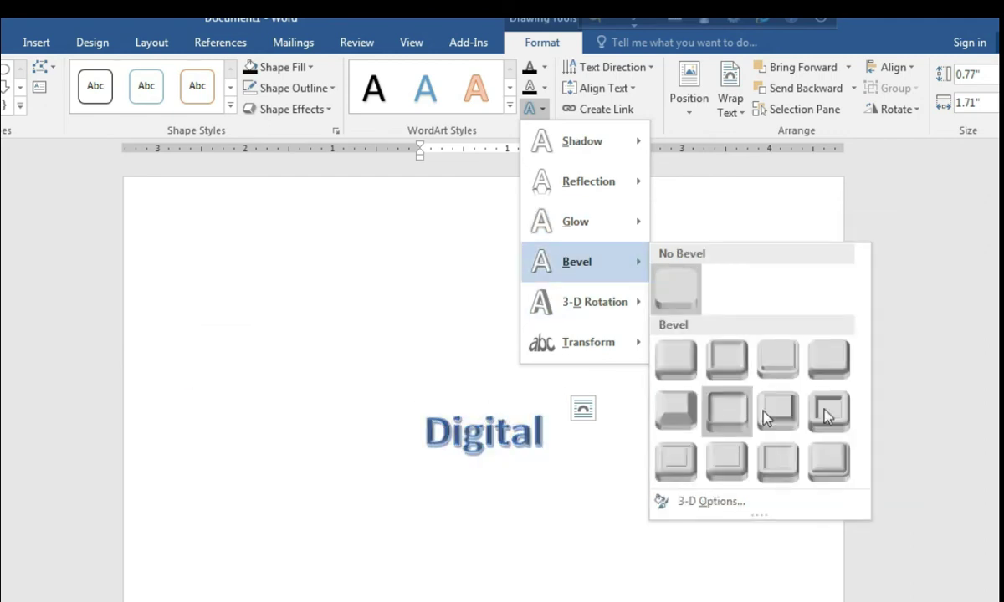
mouse_move(636, 309)
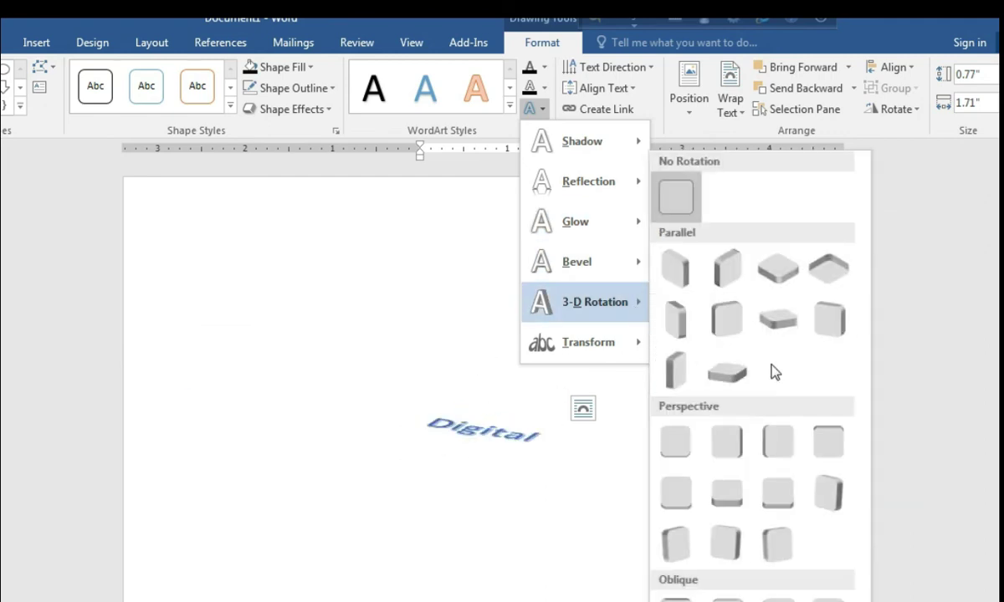
mouse_move(620, 347)
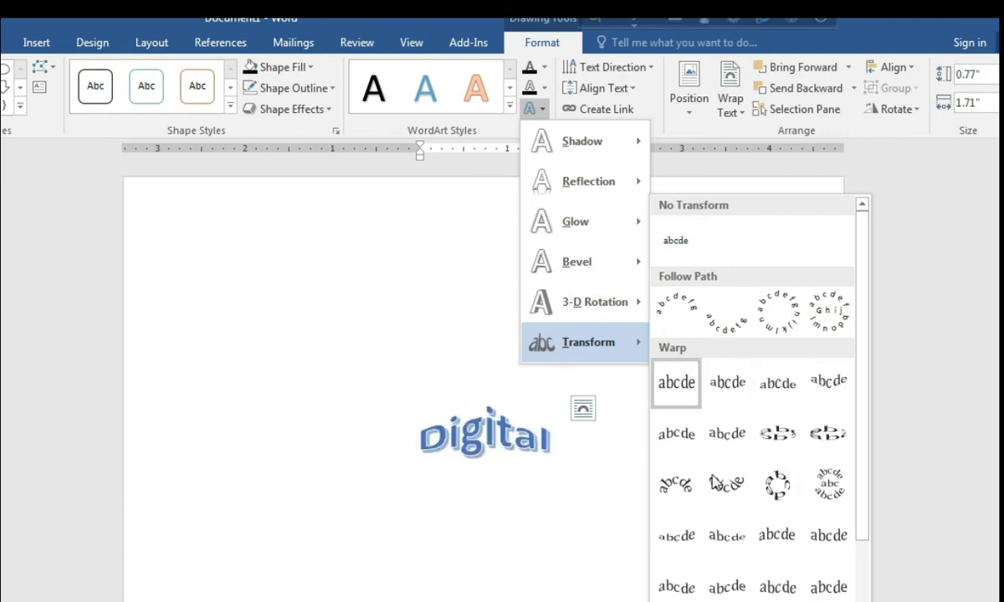
click(487, 400)
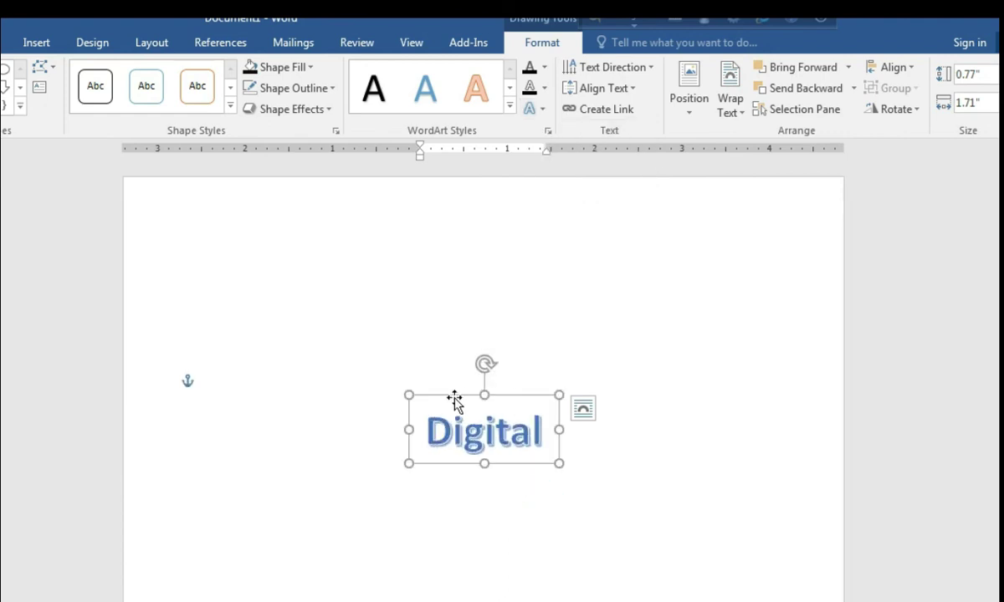
- Delete the Digital WordArt box, then highlight 'insert symbol.' in the PDF's Class-5 list
drag(452, 401, 335, 332)
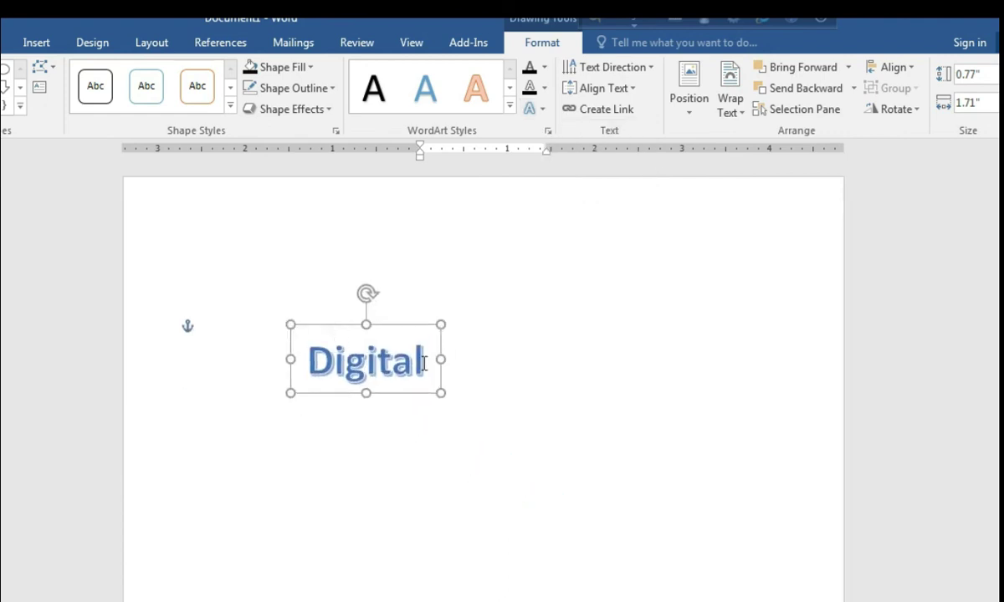
click(396, 327)
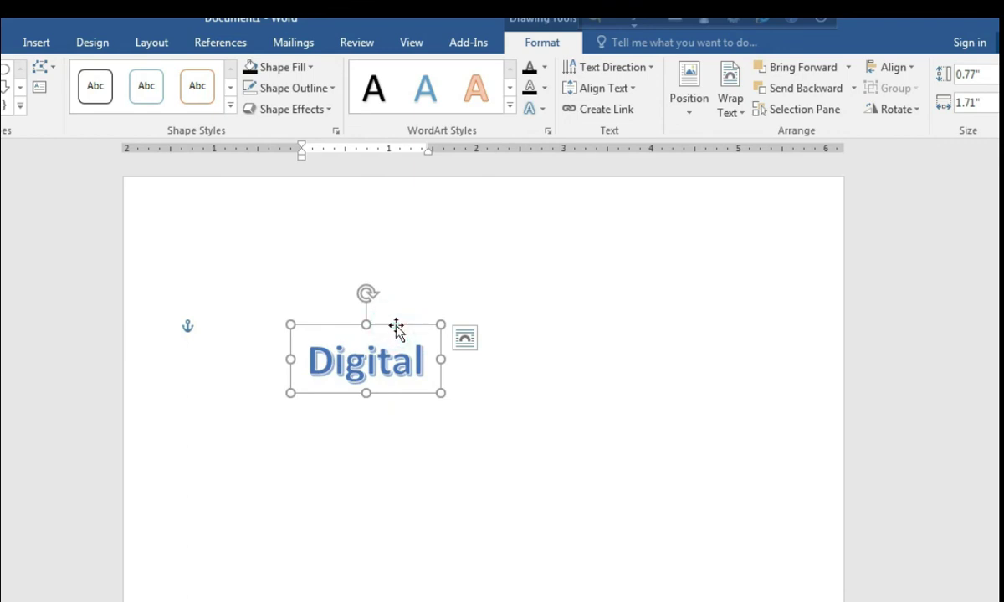
key(Delete)
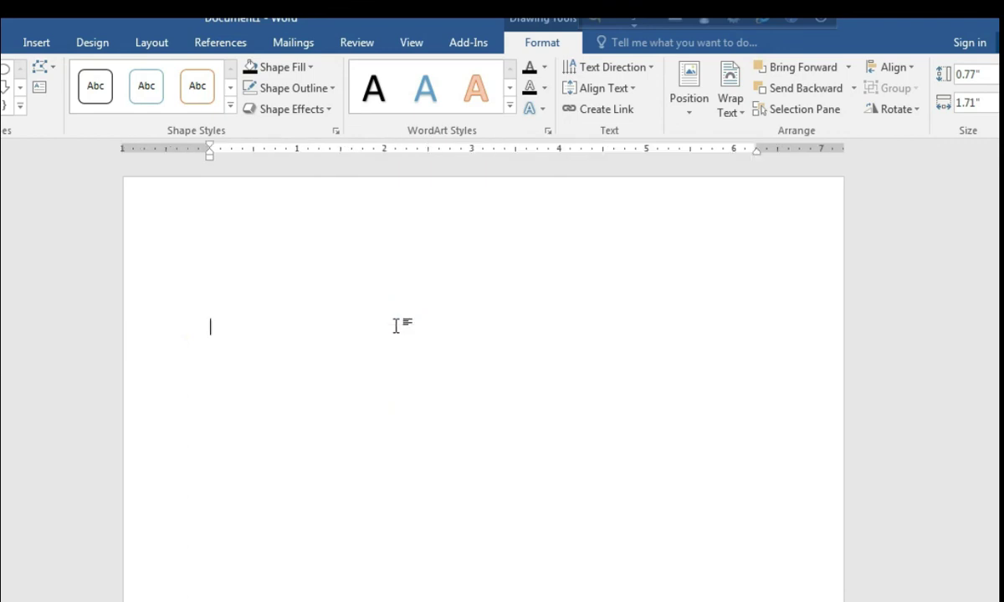
key(alt+Tab)
drag(283, 355, 399, 358)
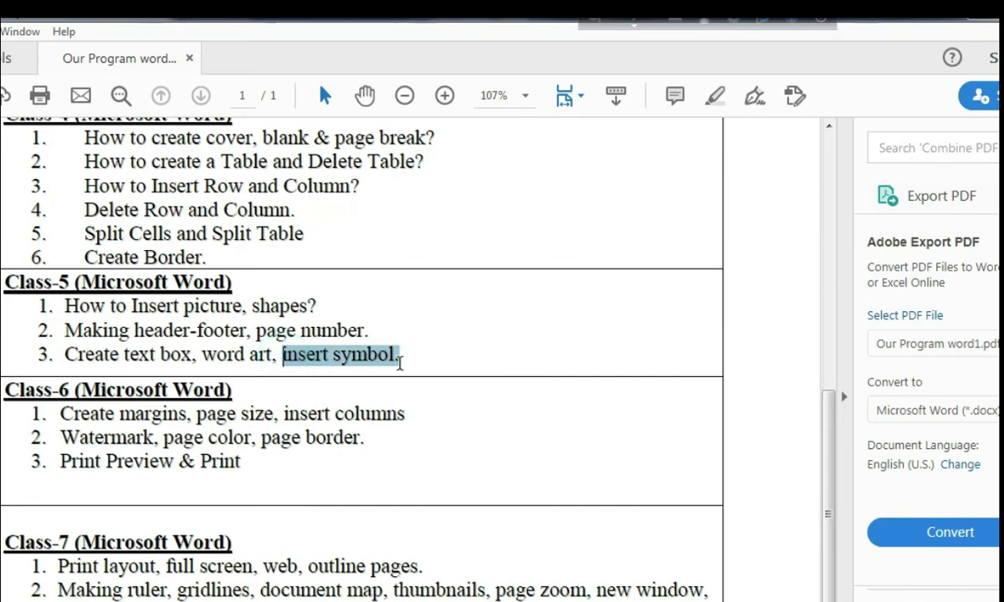
- Bring Word's Document1 back to the front from the taskbar
click(532, 591)
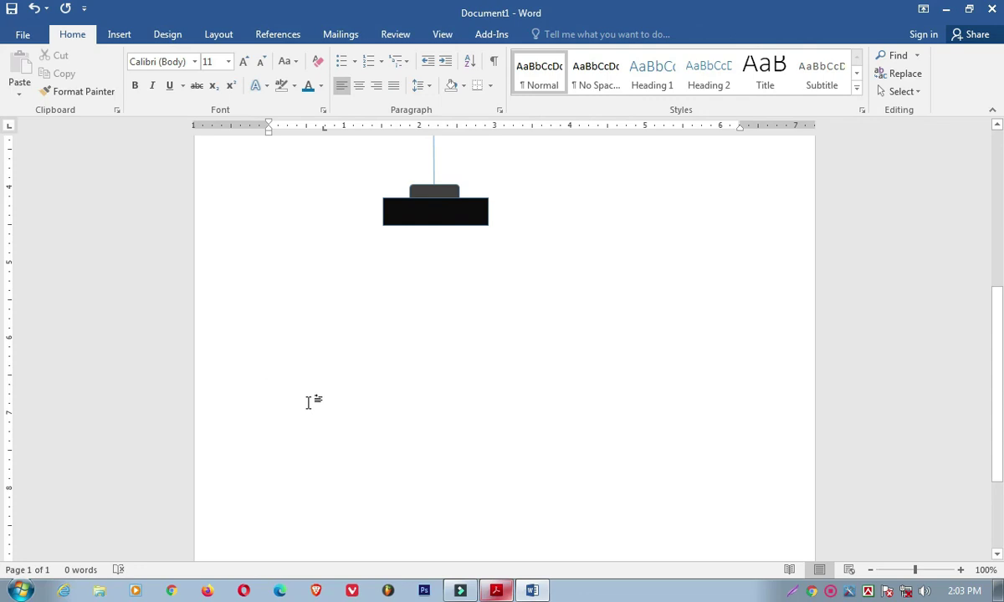
- Browse the Insert tab's More Symbols dialog and close it without inserting anything
click(118, 33)
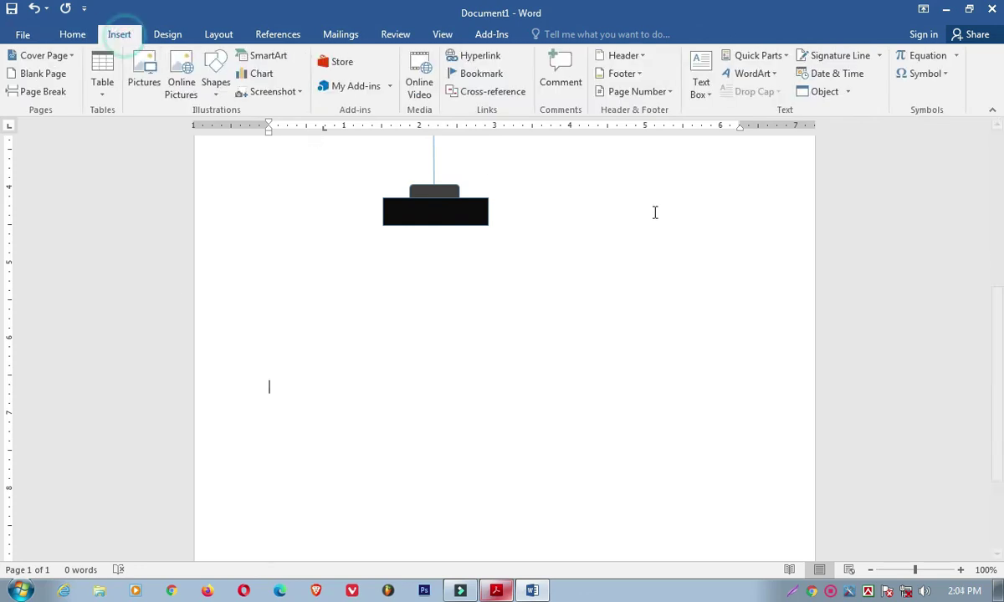
click(919, 77)
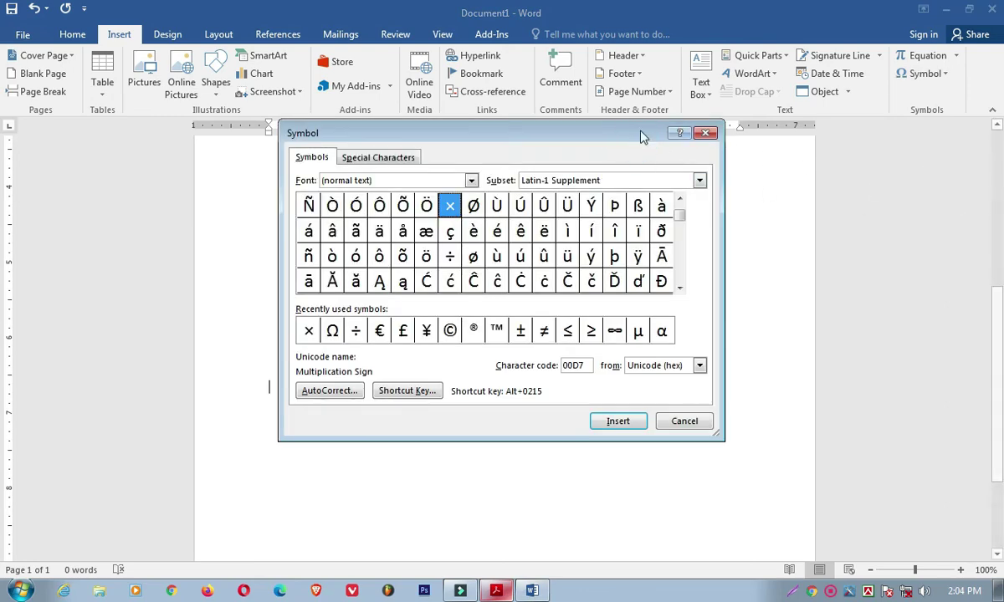
drag(636, 139, 878, 90)
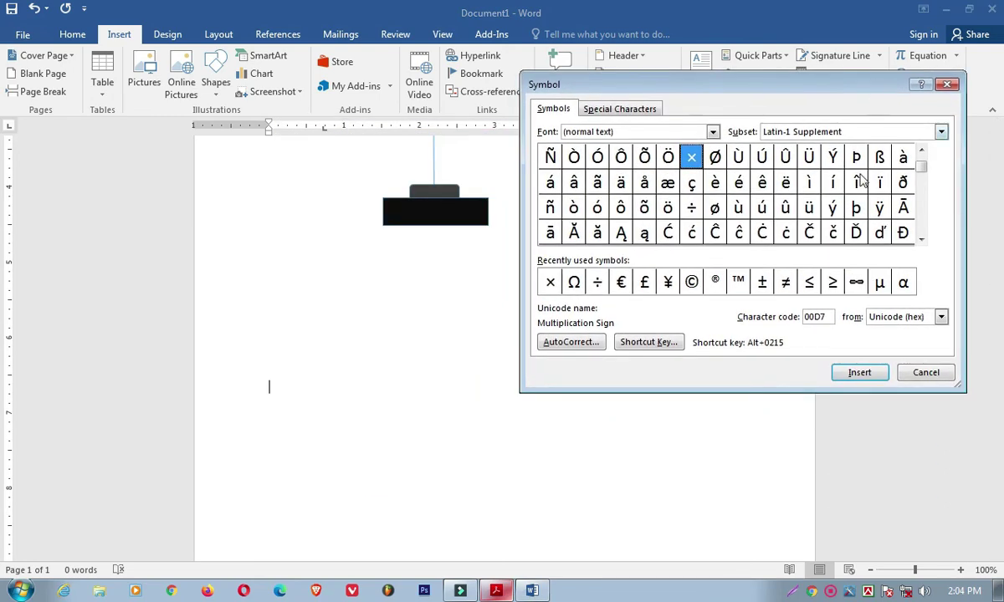
drag(923, 242, 921, 243)
click(948, 86)
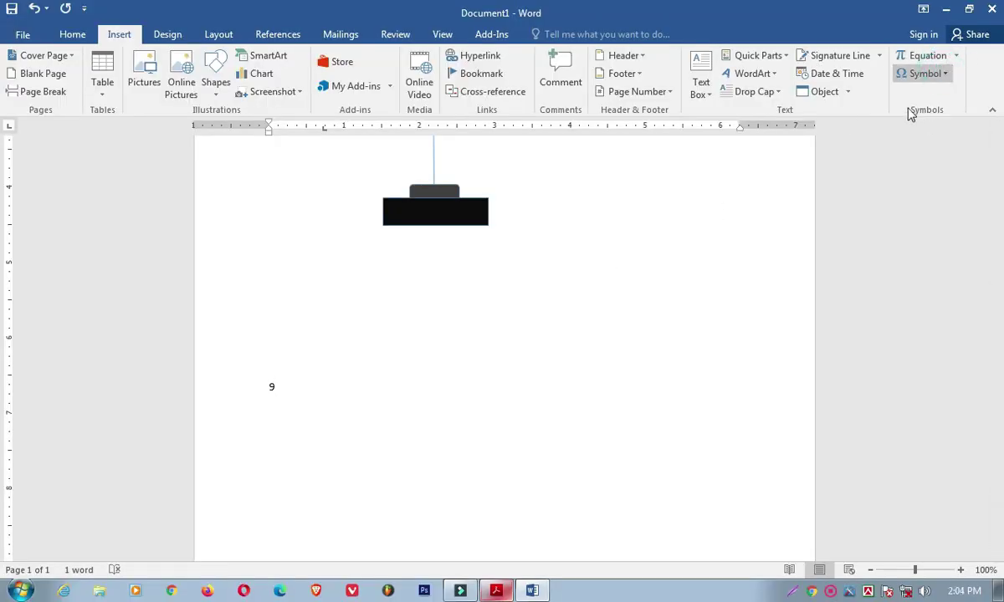
- Finish the line '9×', then add '52÷' on a new line using the division sign from the Symbol list
text(x)
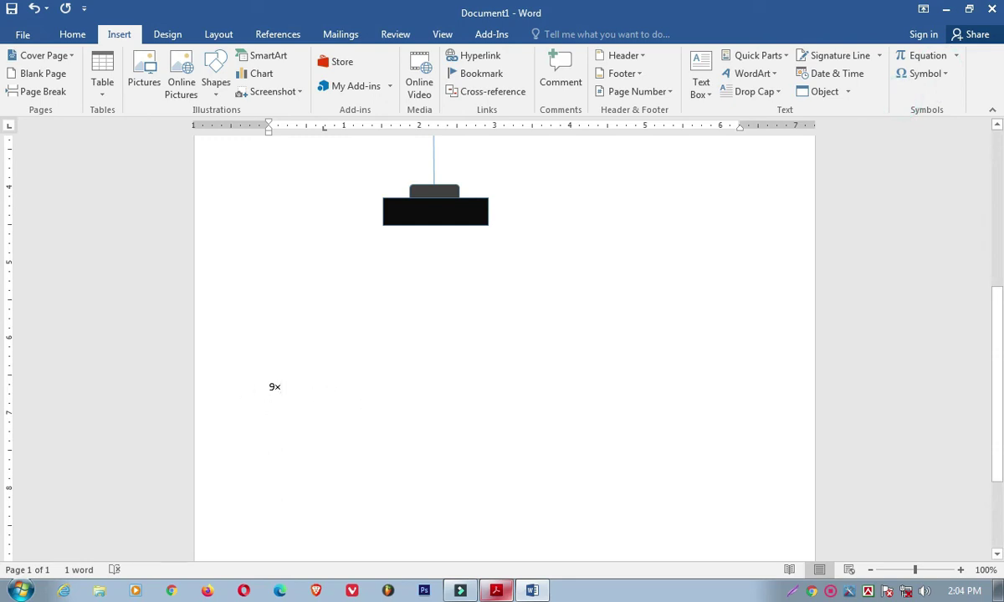
key(Return)
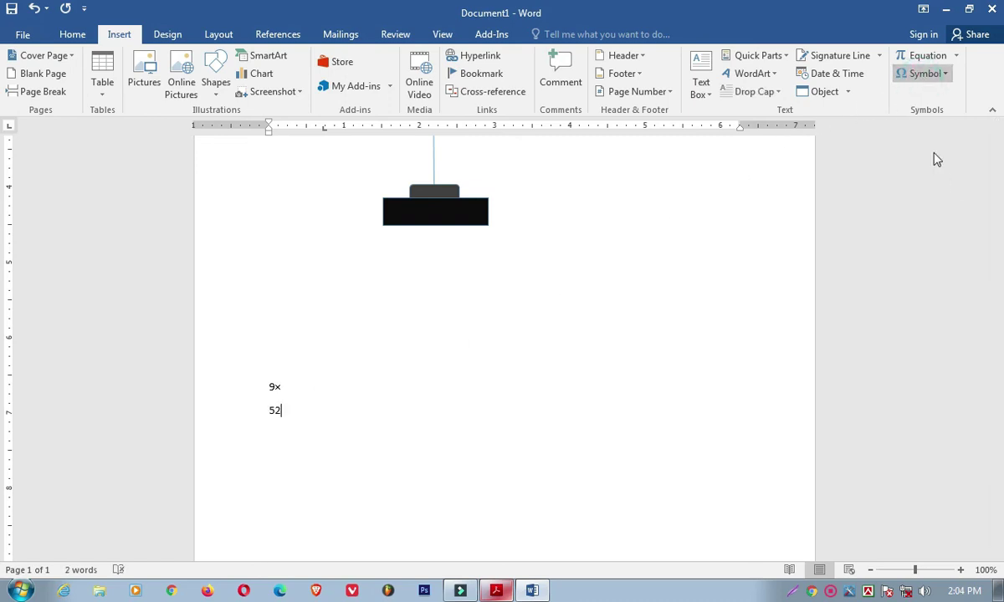
click(939, 101)
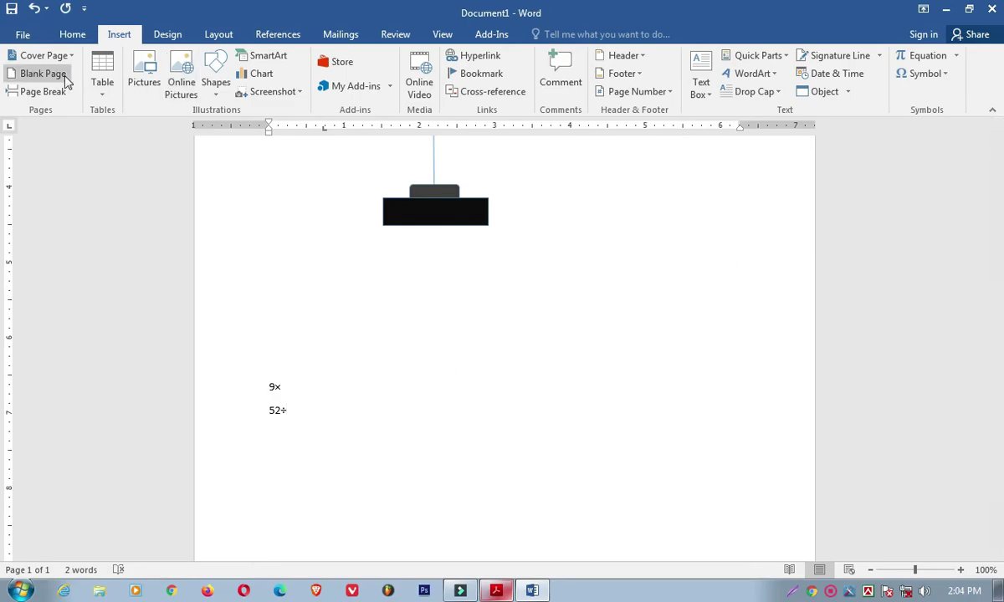
click(73, 34)
click(118, 34)
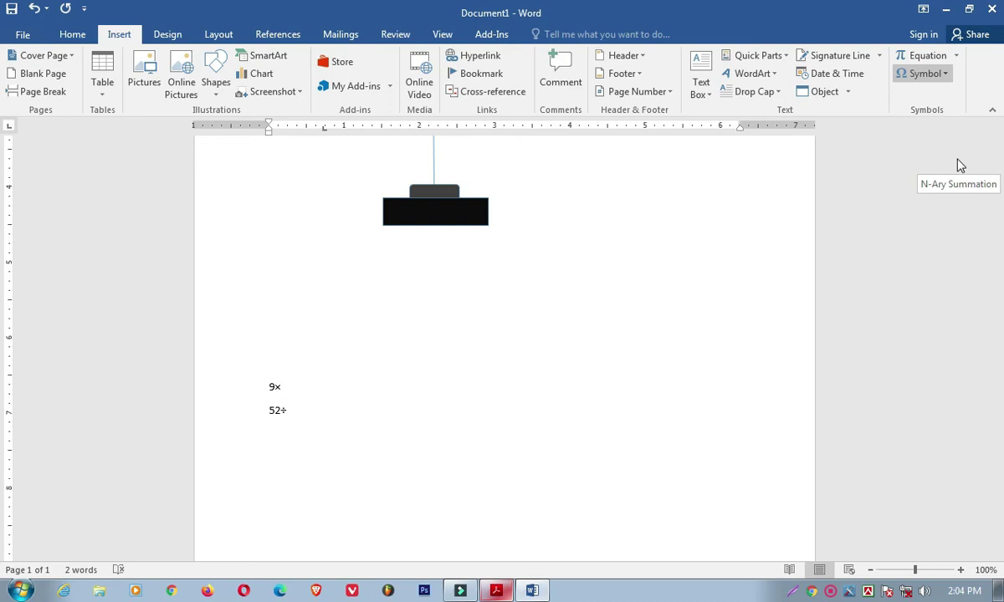
click(932, 199)
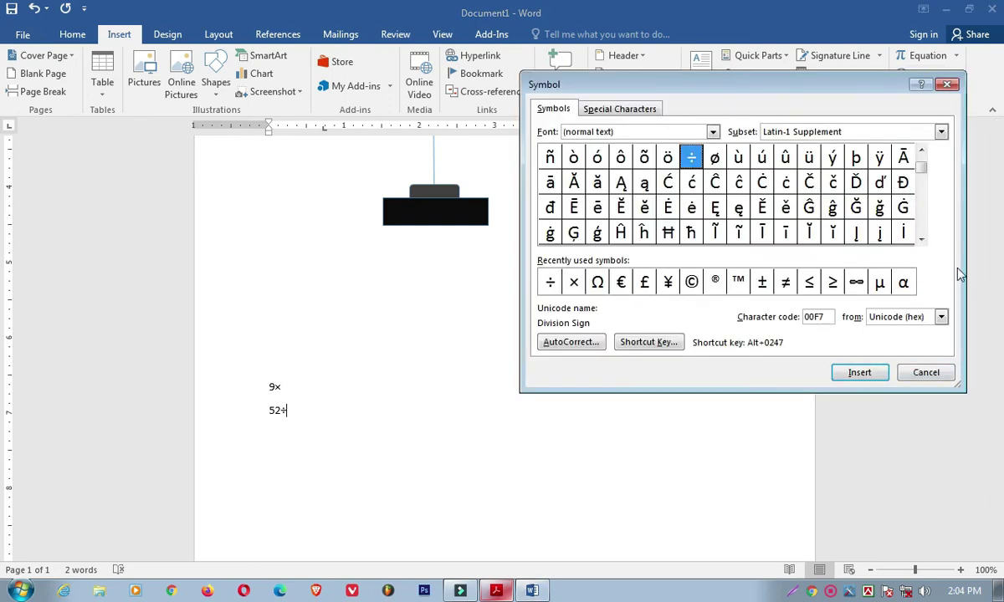
- In the Symbol dialog, choose the Adobe Arabic font and show its Arabic subset
click(921, 238)
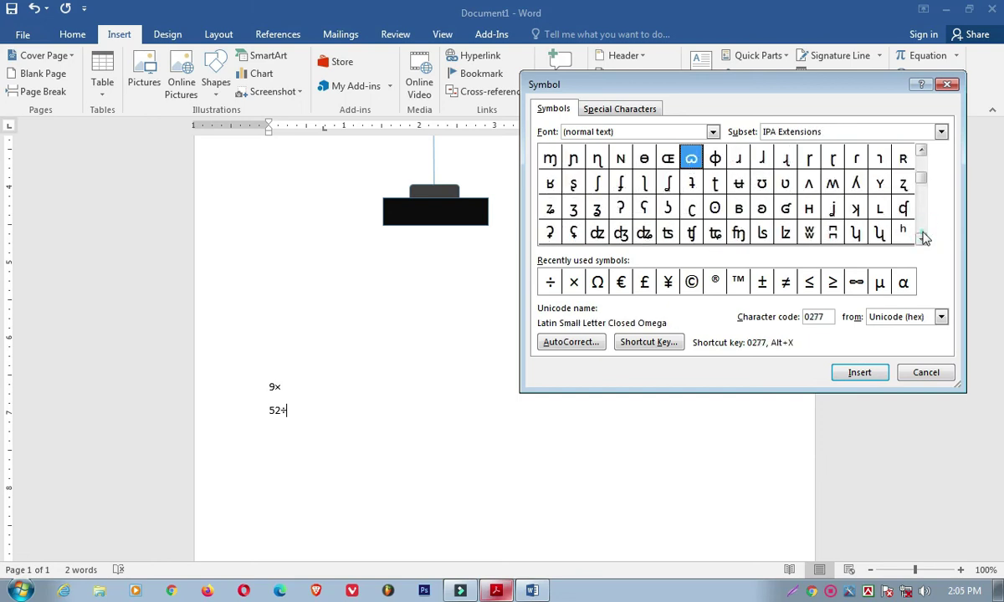
drag(923, 237, 922, 214)
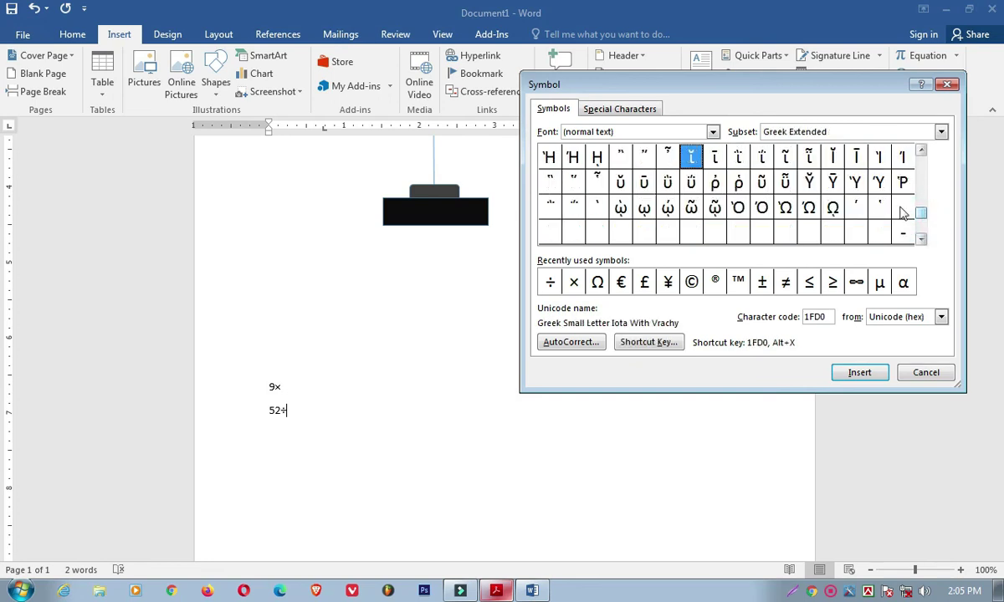
click(713, 132)
click(713, 132)
click(713, 132)
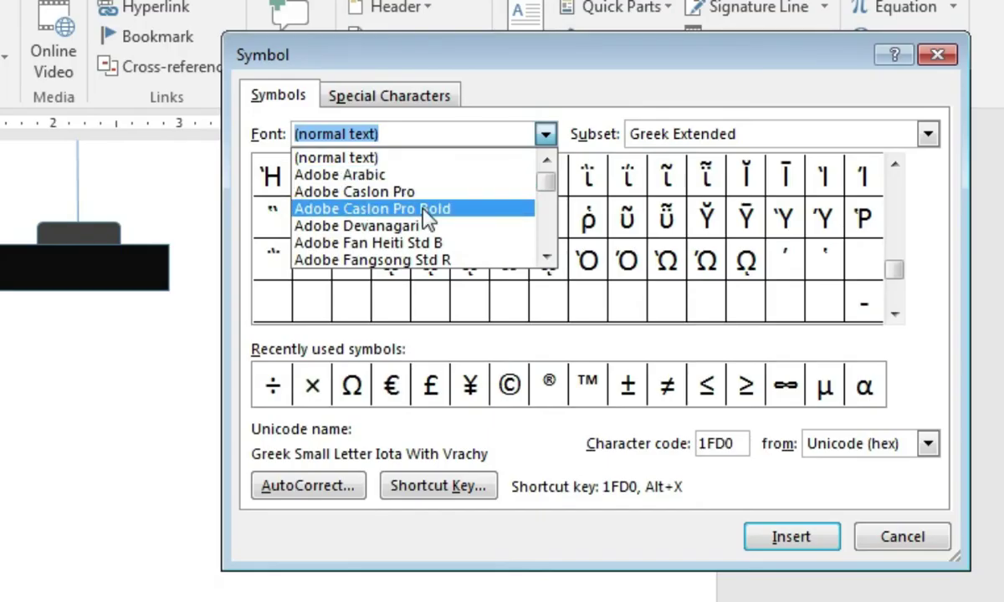
scroll(421, 218, down, 2)
scroll(419, 214, up, 2)
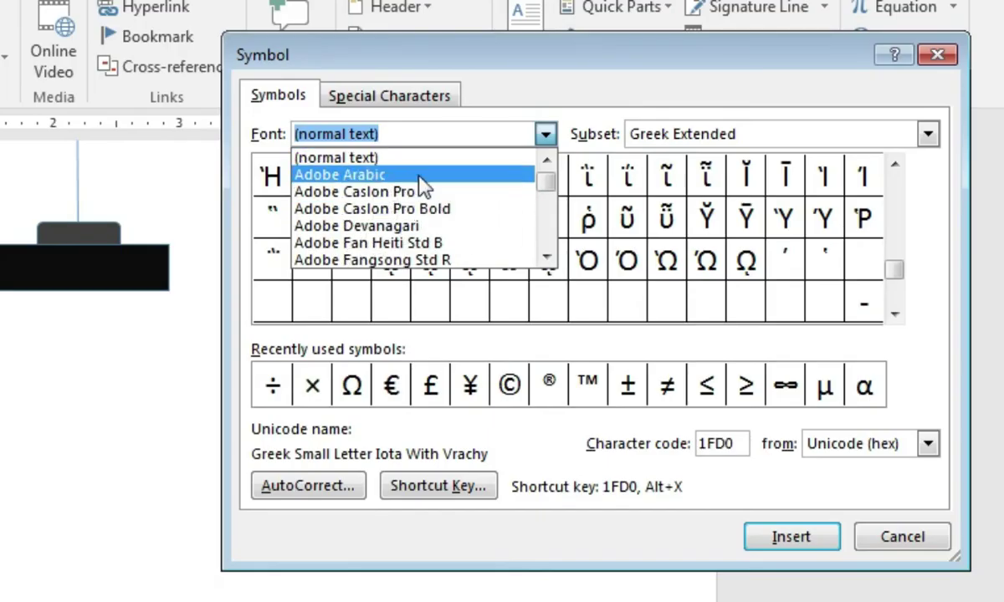
click(408, 177)
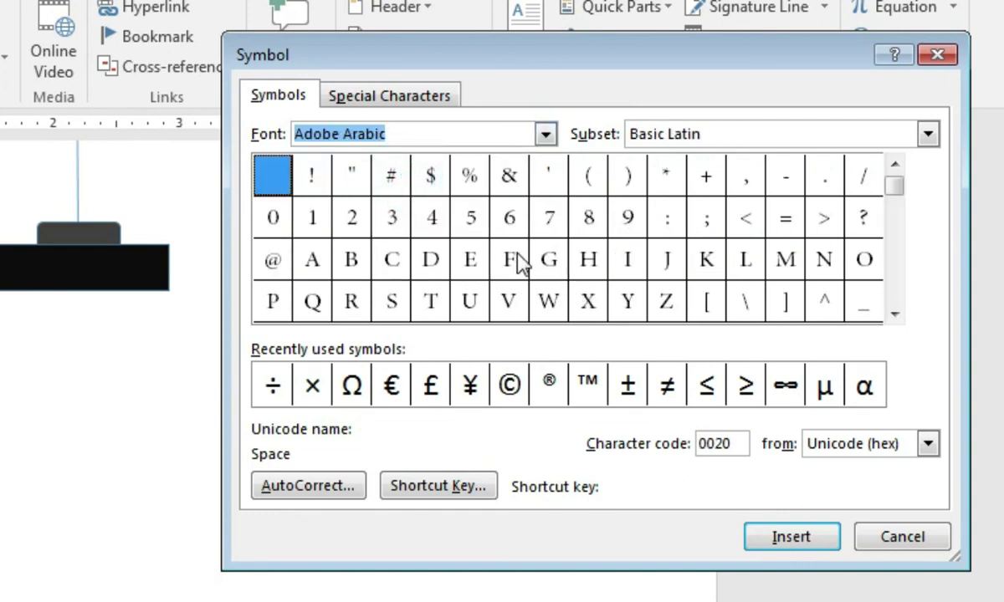
click(545, 136)
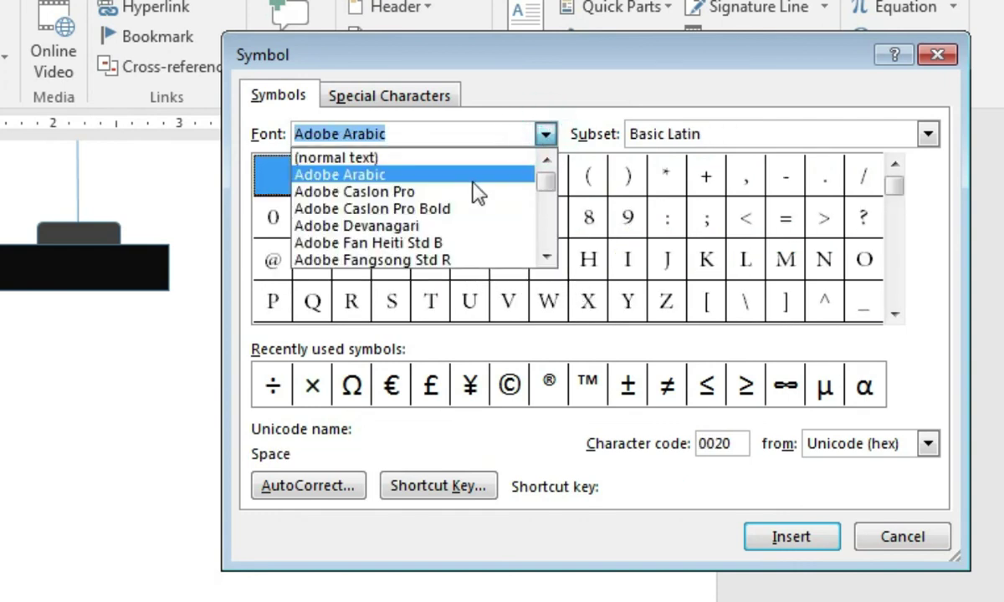
scroll(477, 192, down, 4)
scroll(475, 195, down, 3)
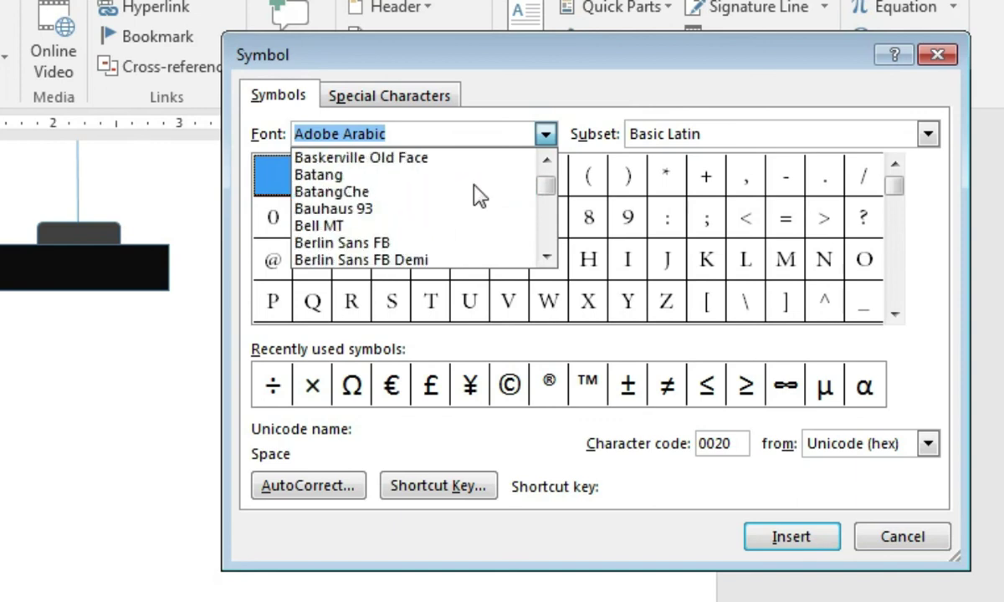
scroll(475, 195, up, 2)
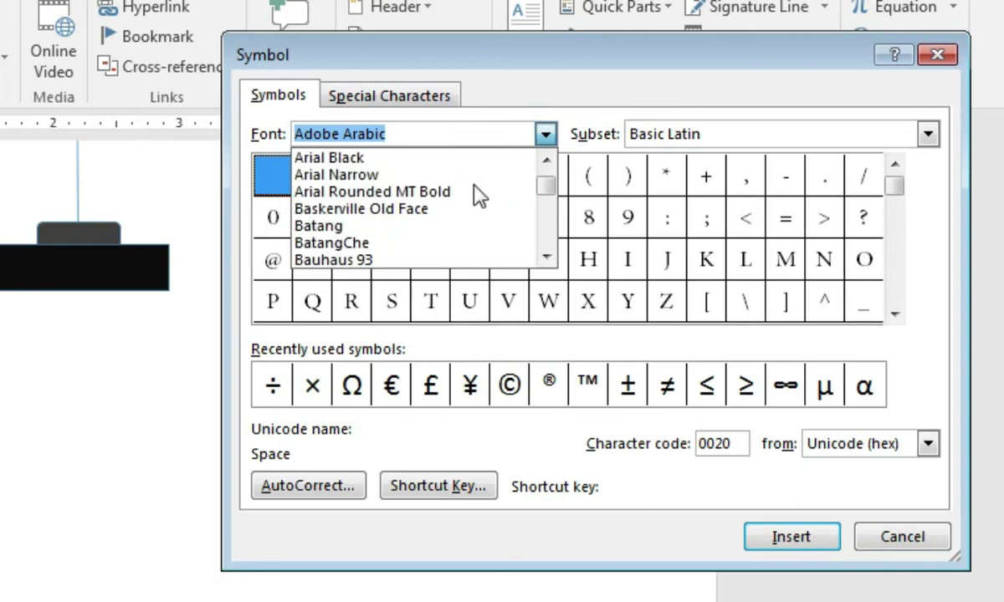
click(545, 134)
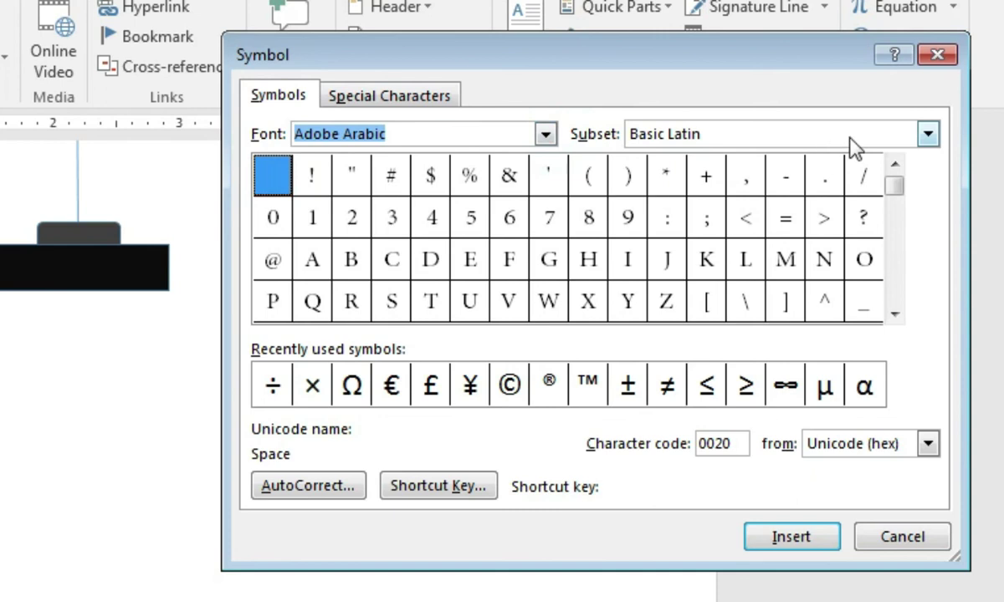
click(799, 140)
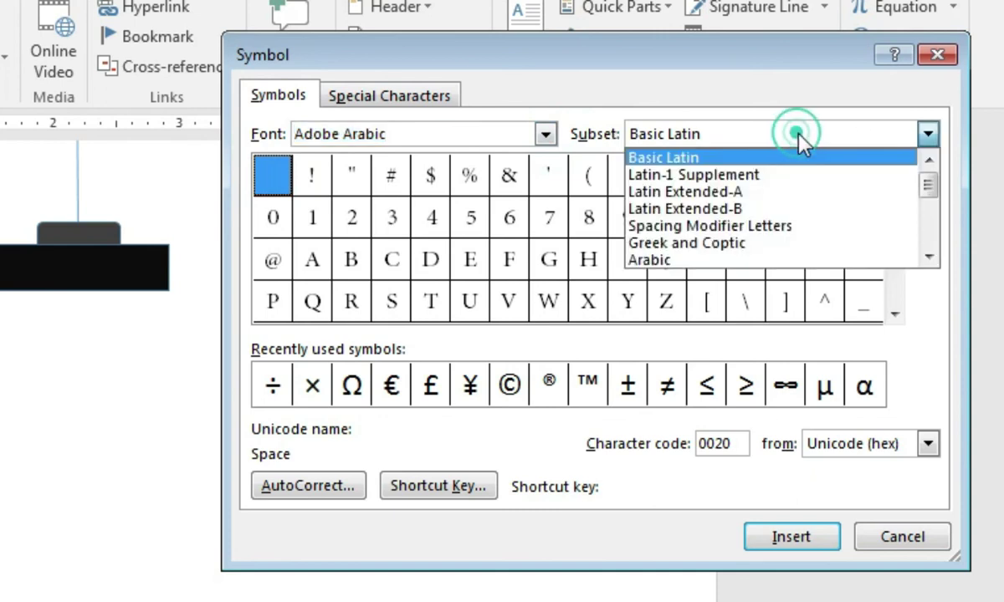
click(710, 261)
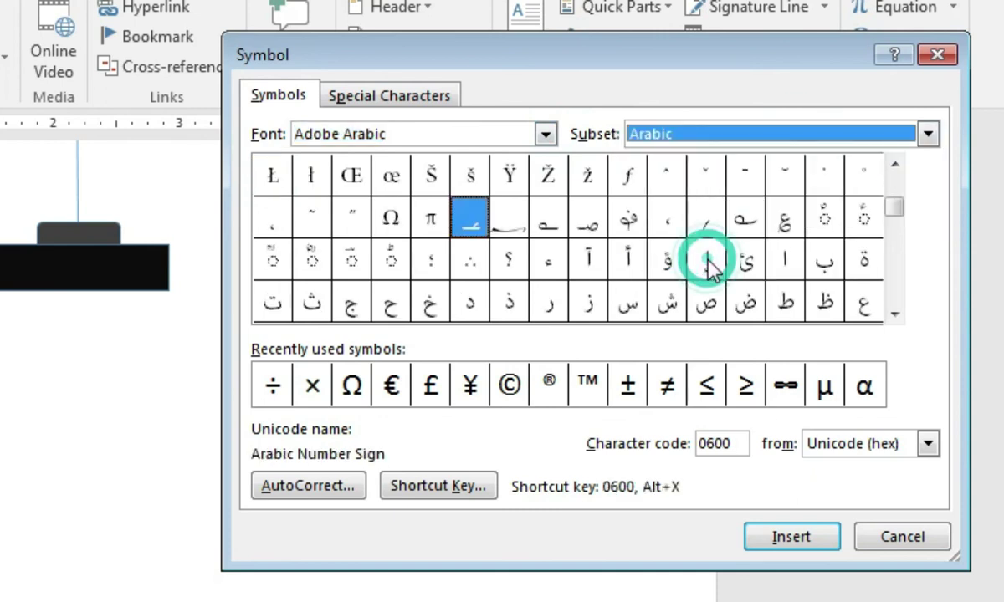
- Switch the font back to (normal text) with the Basic Latin subset and move the dialog left
click(544, 134)
click(545, 134)
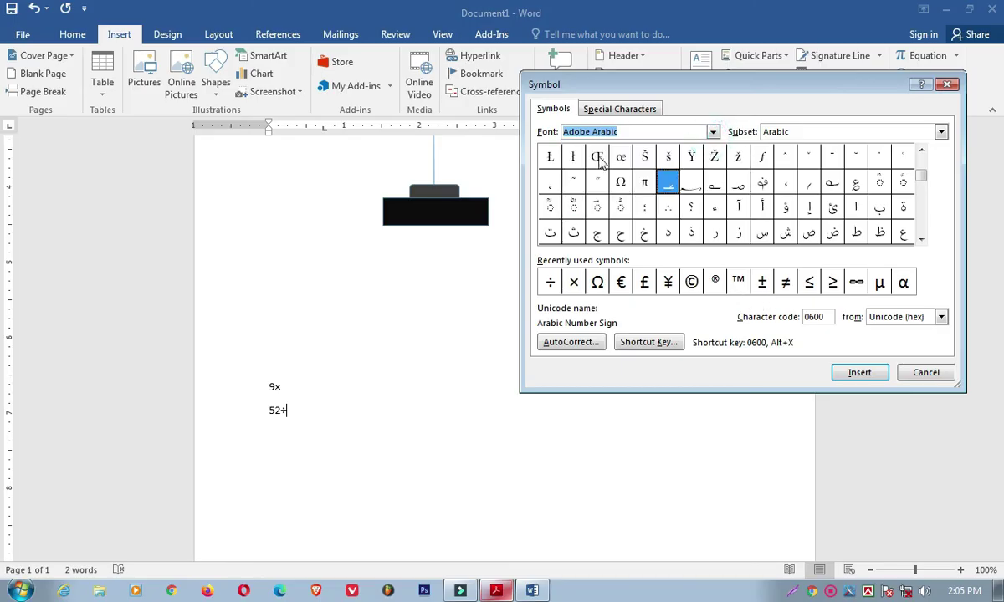
click(611, 127)
click(713, 132)
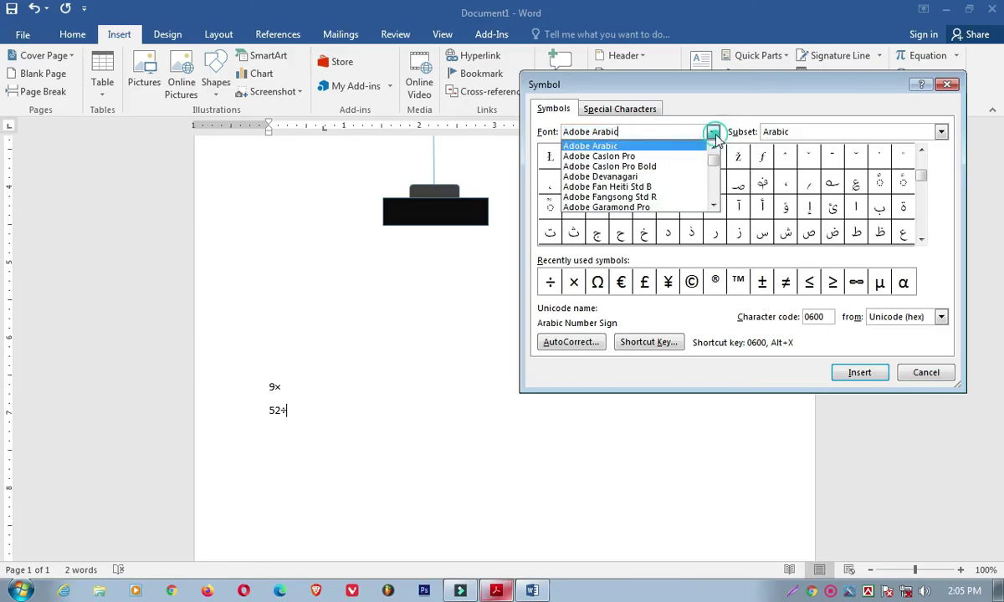
click(655, 143)
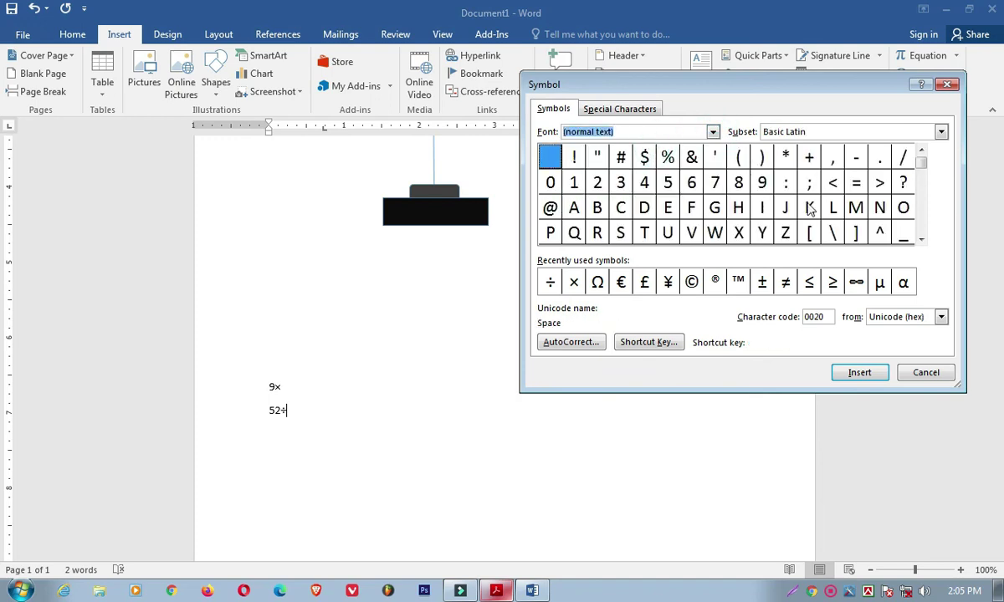
click(941, 132)
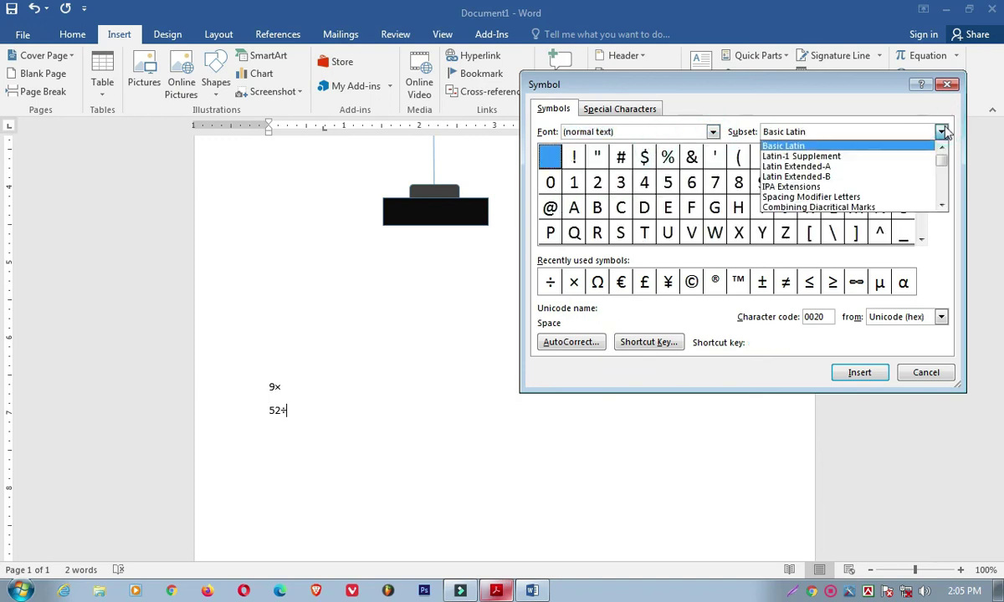
click(939, 132)
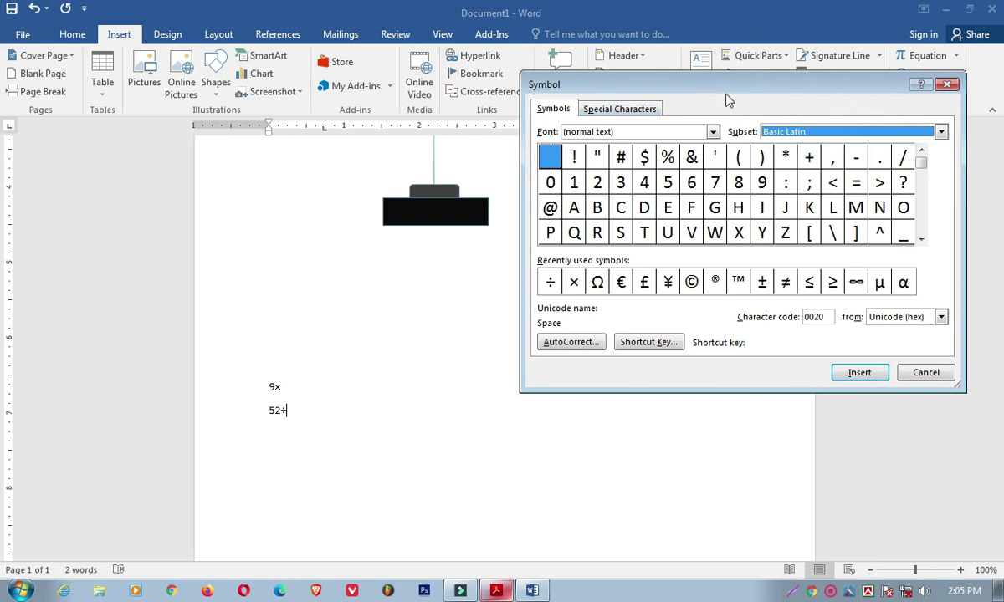
click(726, 98)
drag(720, 90, 630, 79)
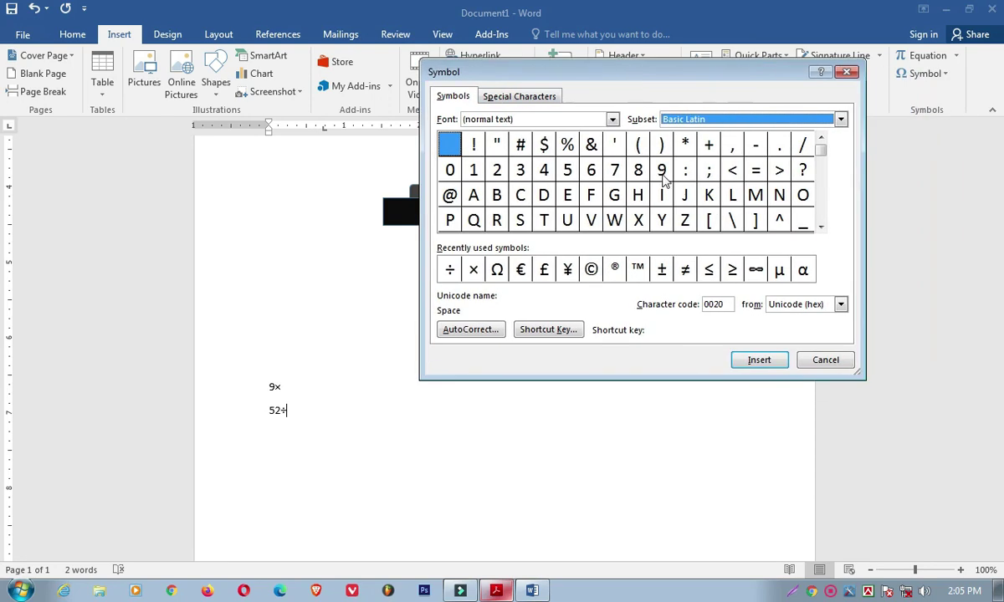
- Start an empty line below 52÷ and look through the Symbol dialog's subset list
click(306, 415)
key(Return)
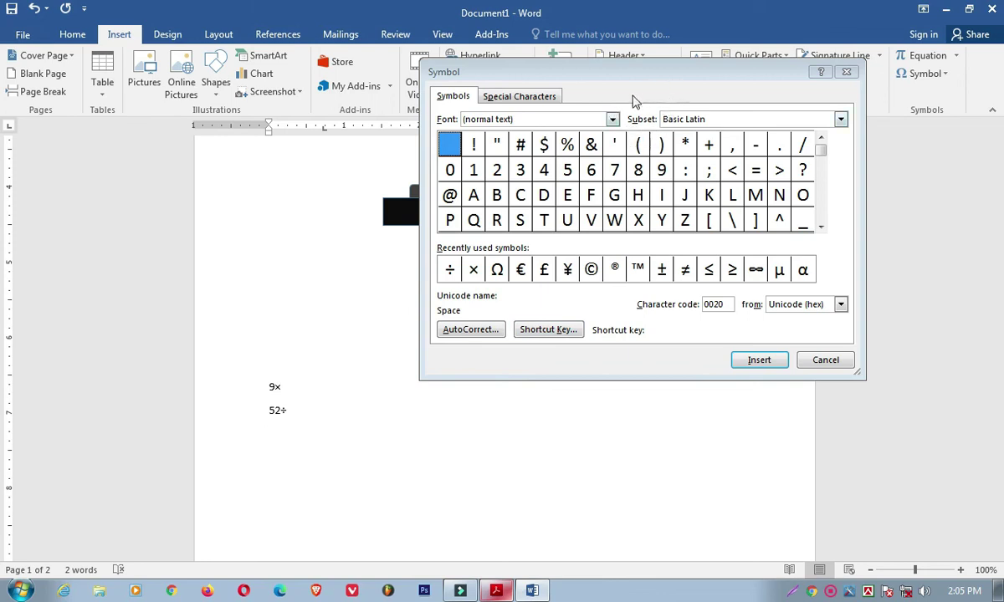
click(840, 120)
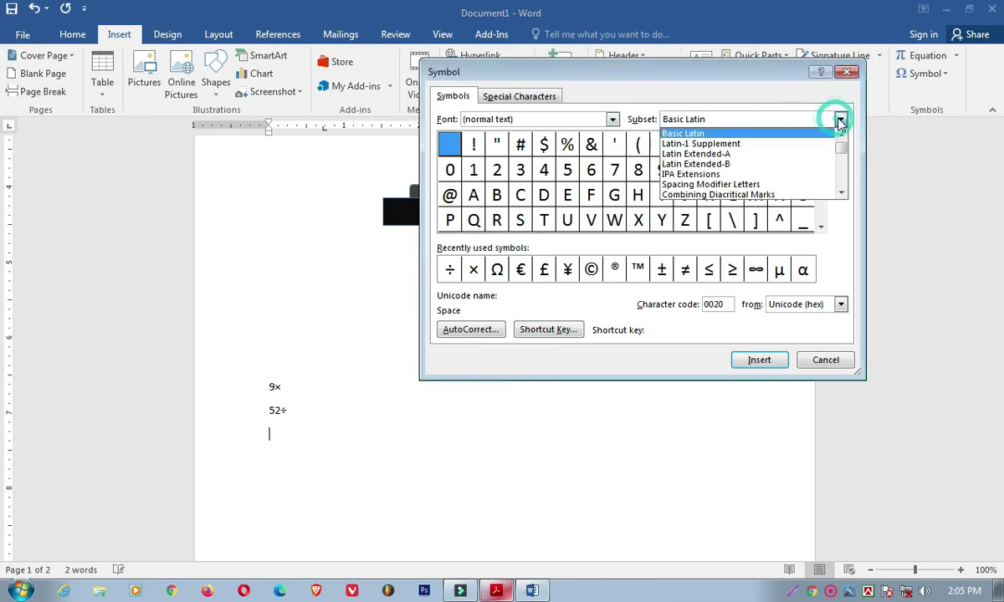
scroll(763, 155, down, 2)
scroll(764, 157, up, 1)
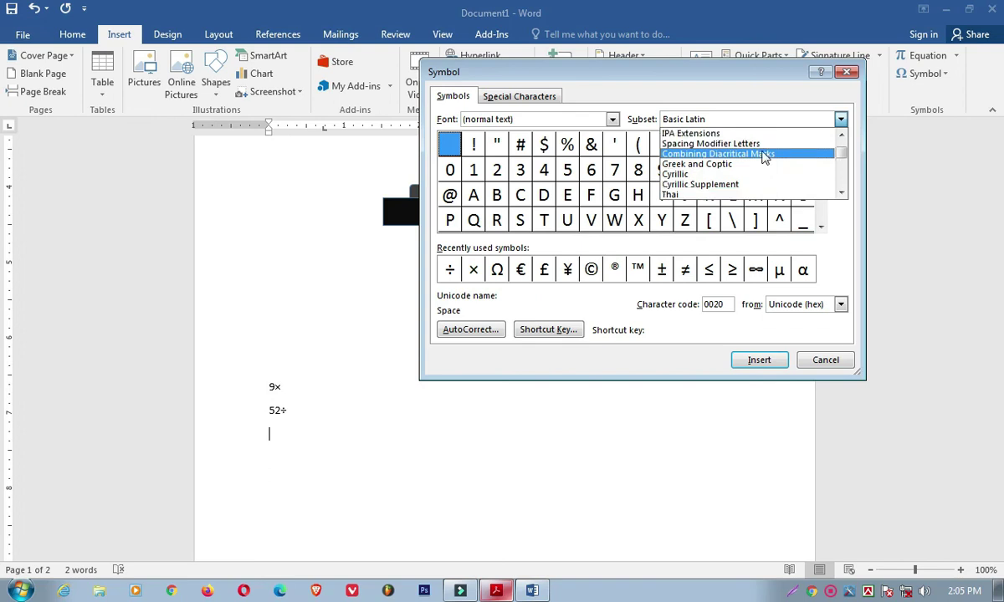
scroll(764, 161, down, 5)
scroll(765, 164, up, 6)
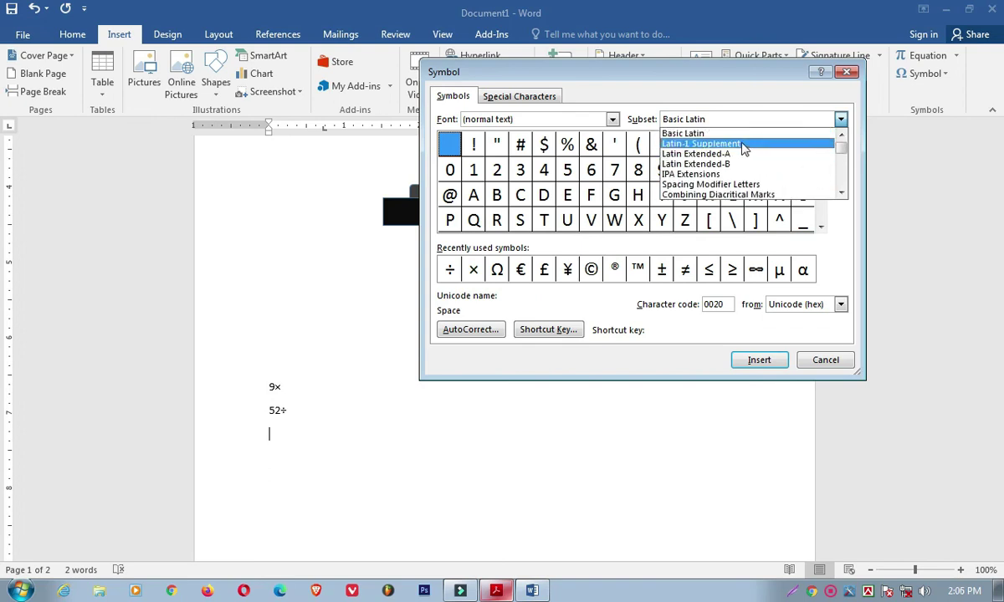
scroll(765, 164, down, 1)
click(552, 121)
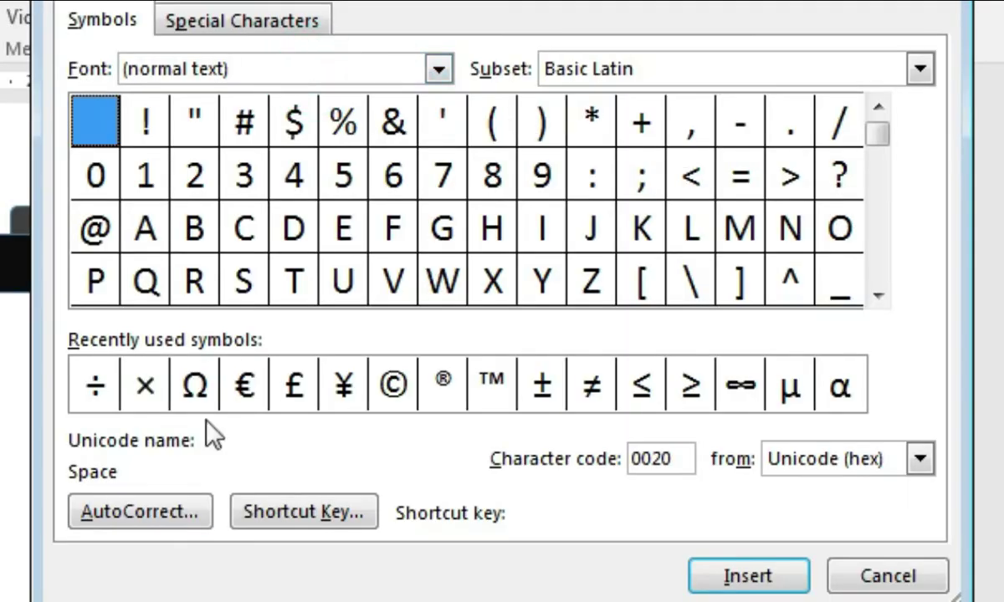
click(390, 586)
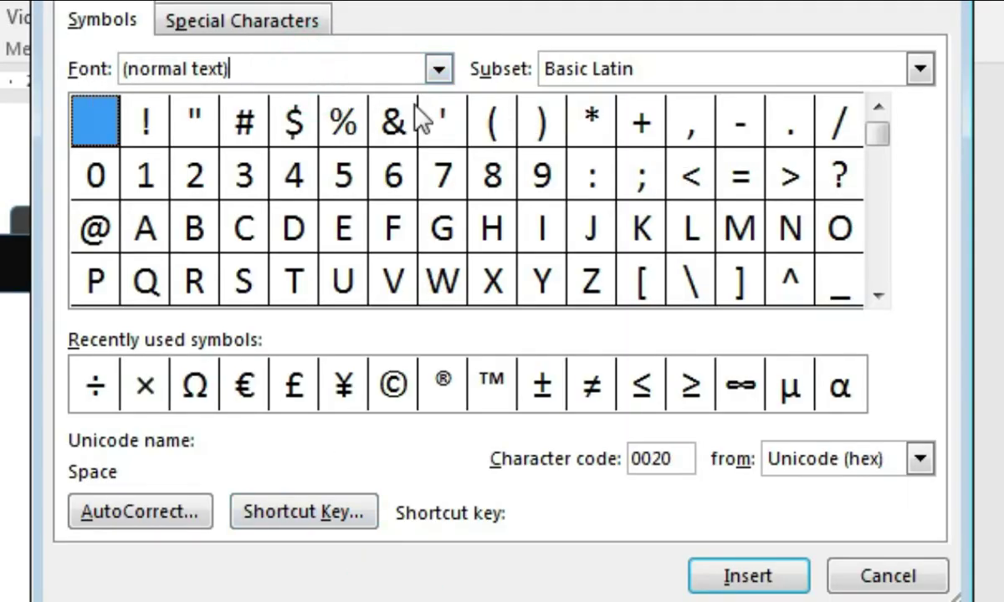
- Set the symbol font to Adobe Arabic and show its Arabic subset
click(441, 70)
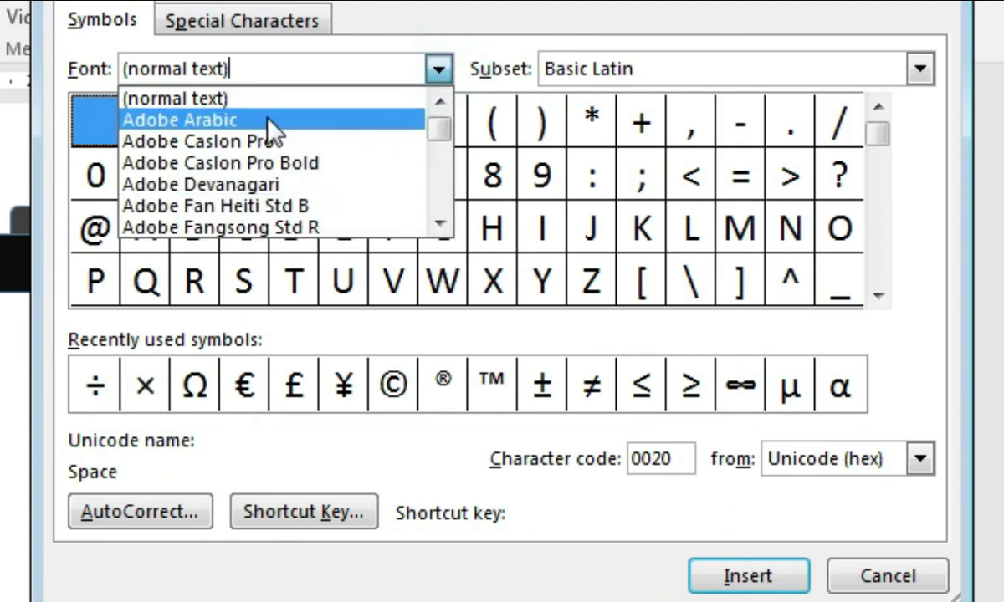
click(360, 121)
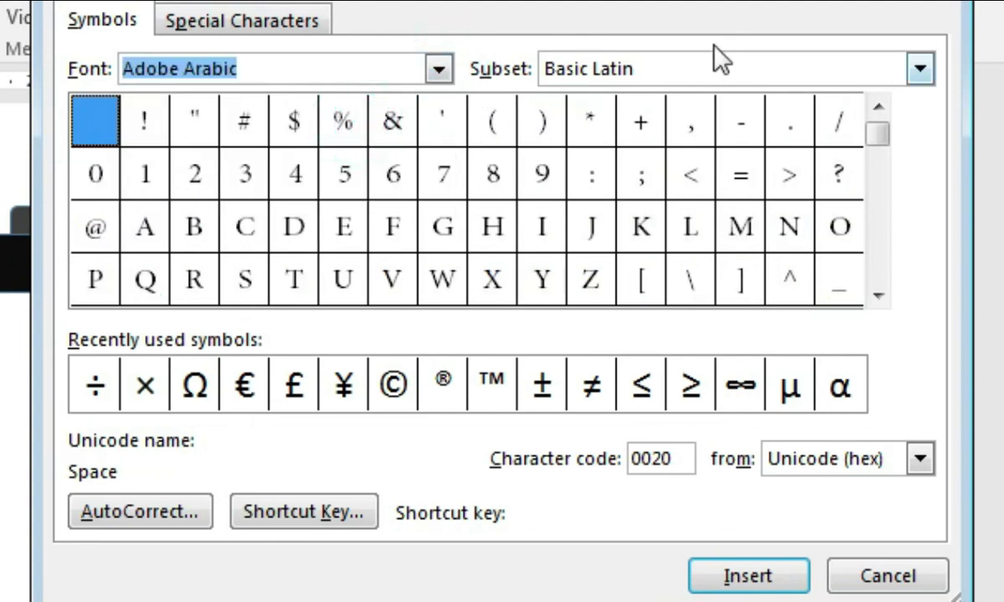
click(751, 79)
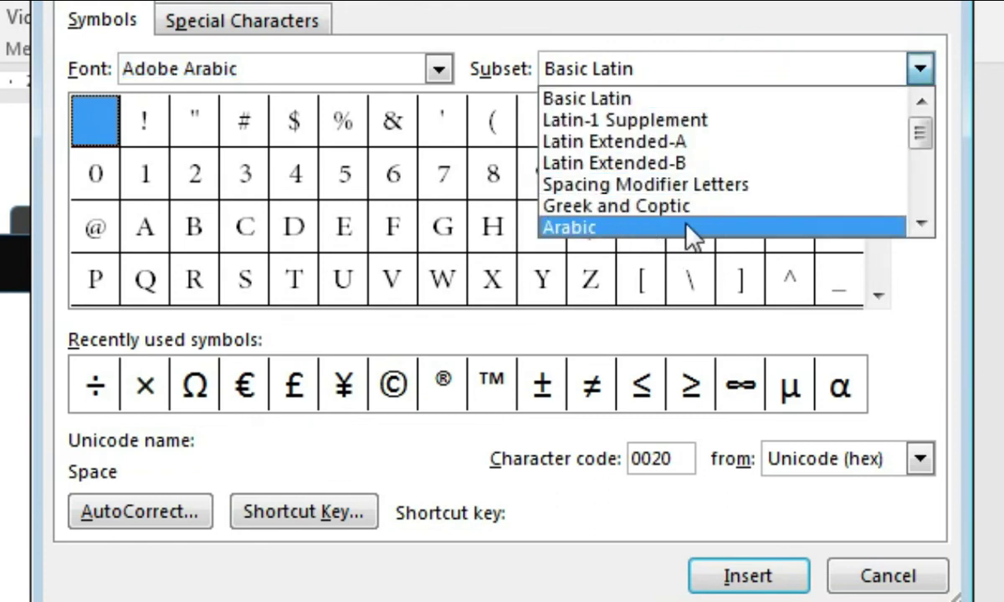
click(621, 226)
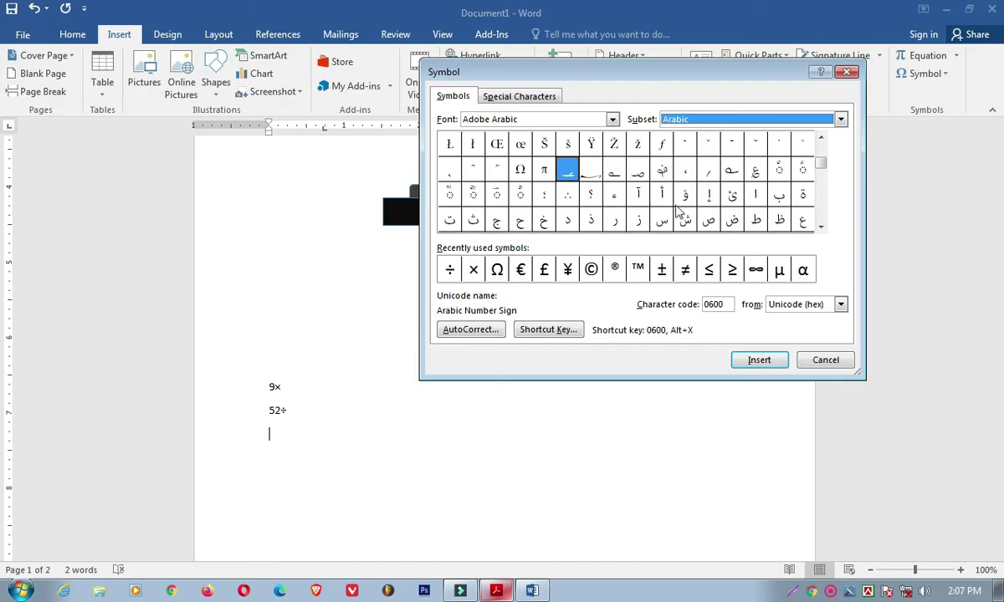
click(822, 227)
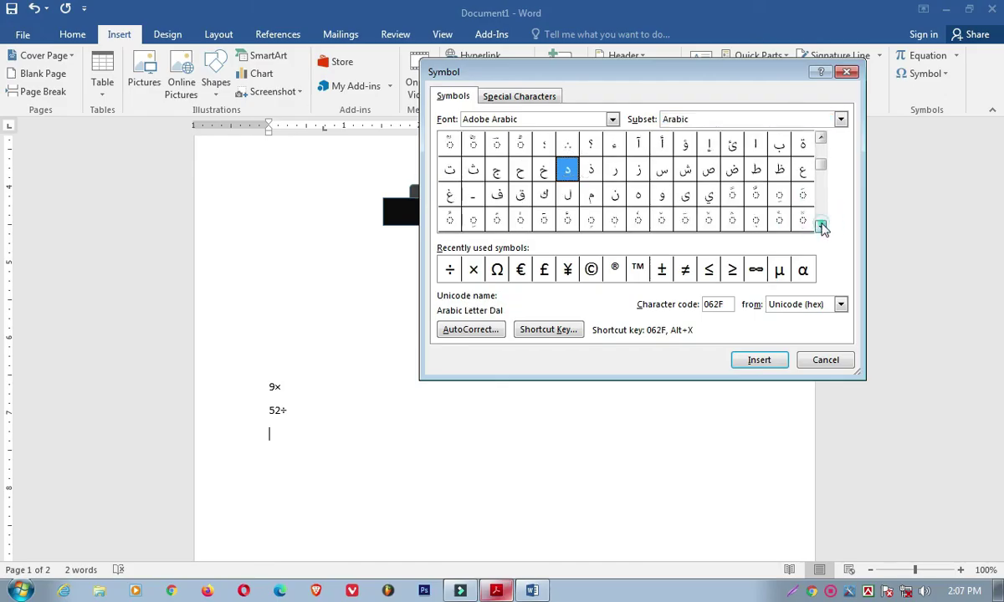
click(822, 227)
click(822, 139)
click(822, 139)
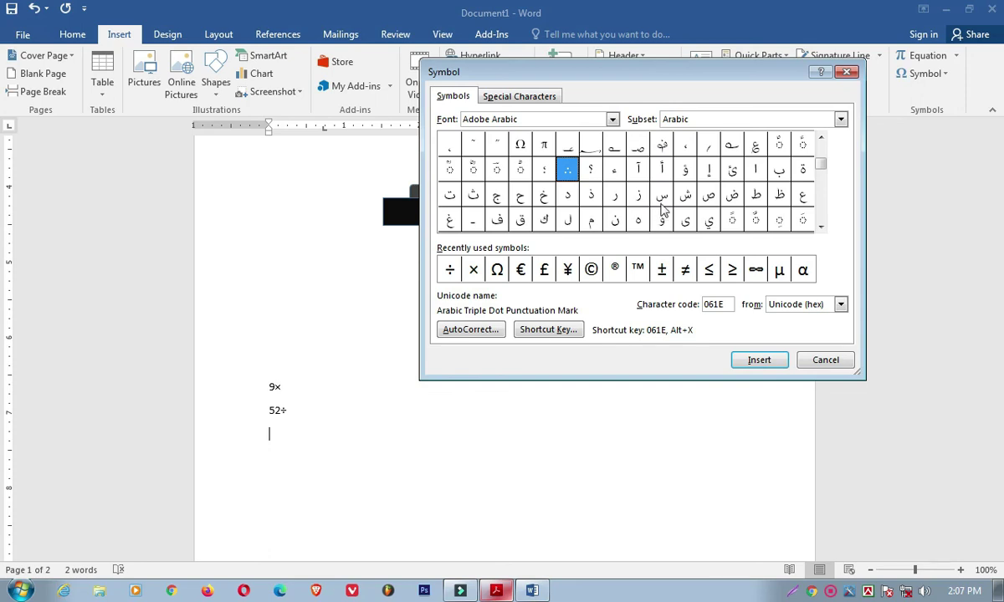
- Insert the Arabic letters Alef, Beh and Teh on the new line, then close the Symbol window
click(756, 170)
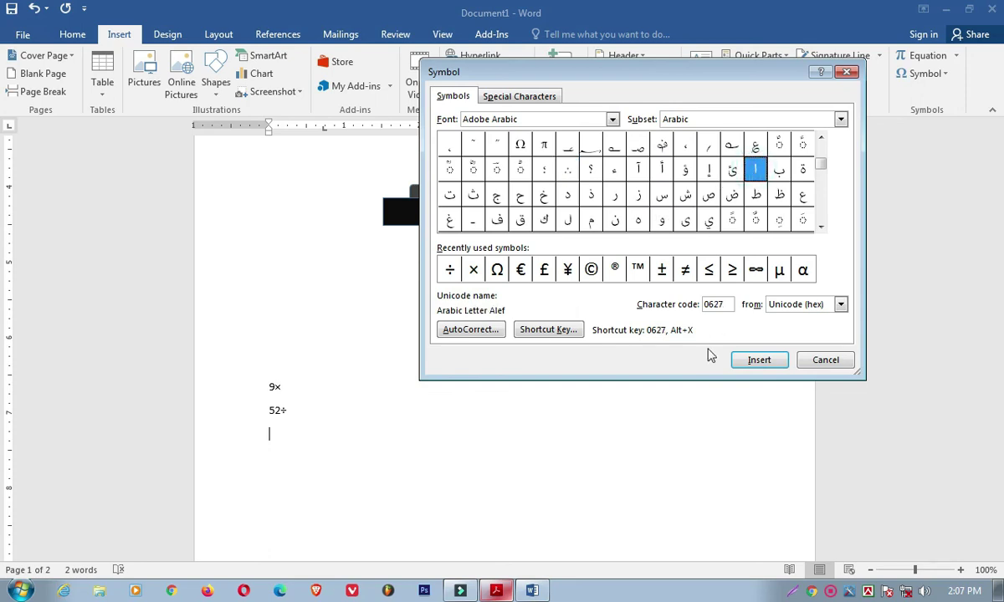
click(758, 361)
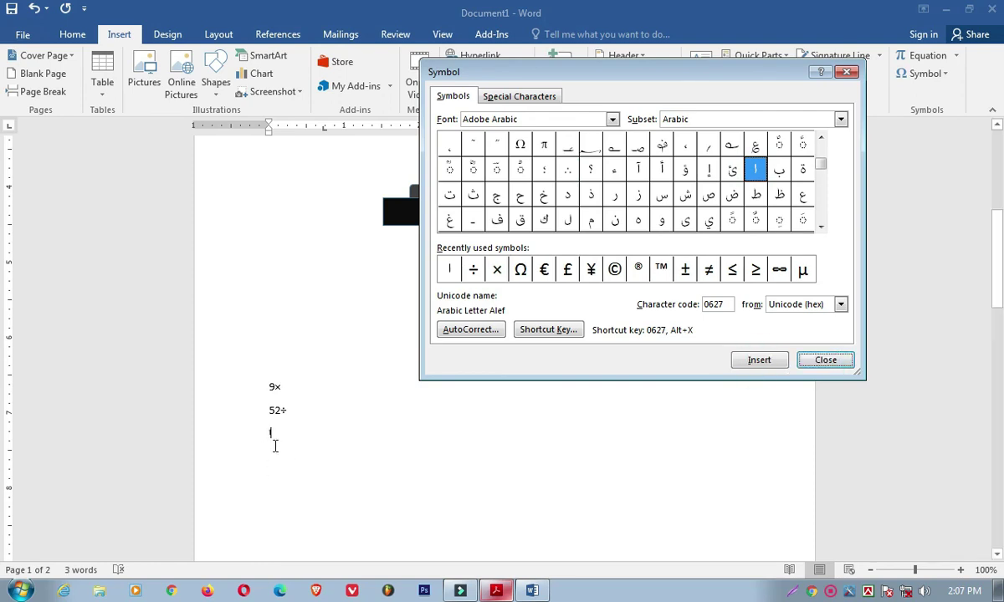
click(780, 170)
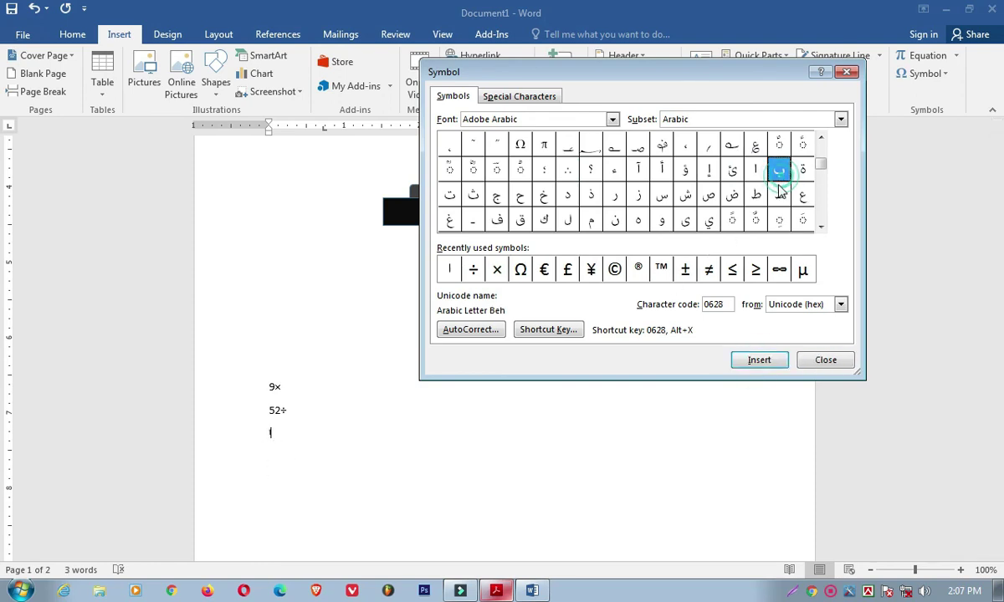
click(757, 361)
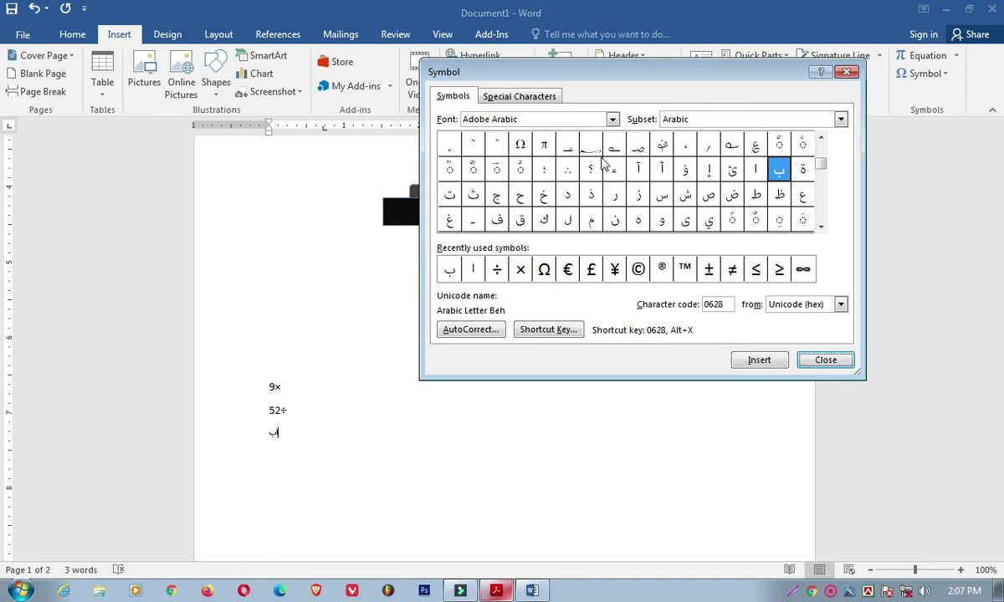
click(450, 197)
click(759, 362)
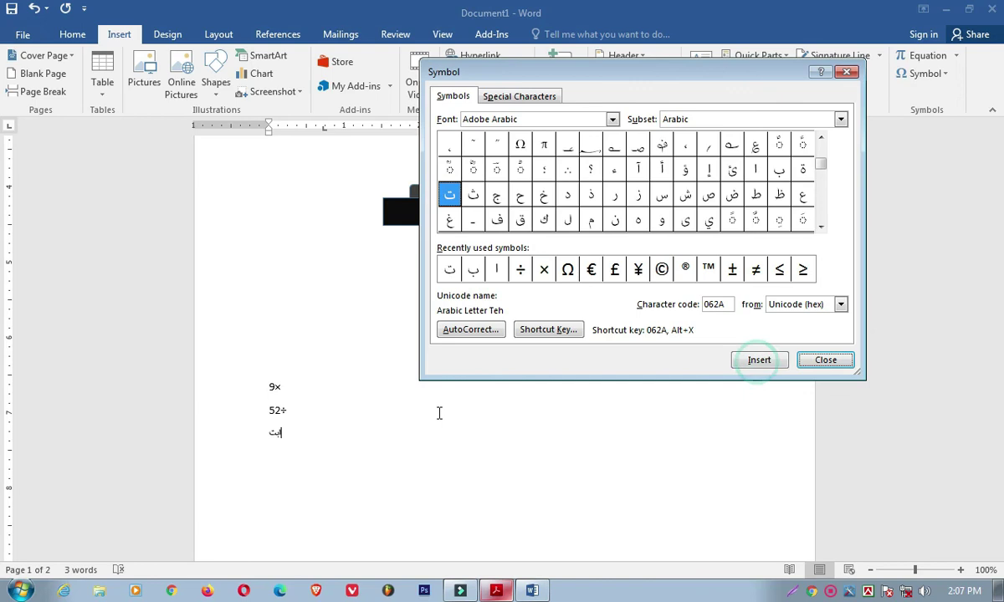
click(275, 432)
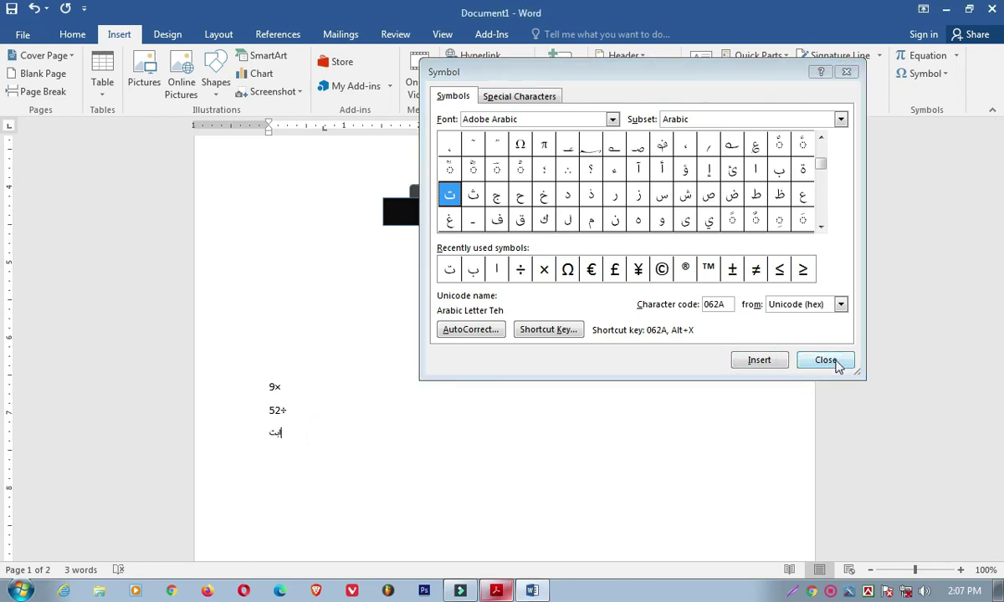
click(825, 360)
click(305, 413)
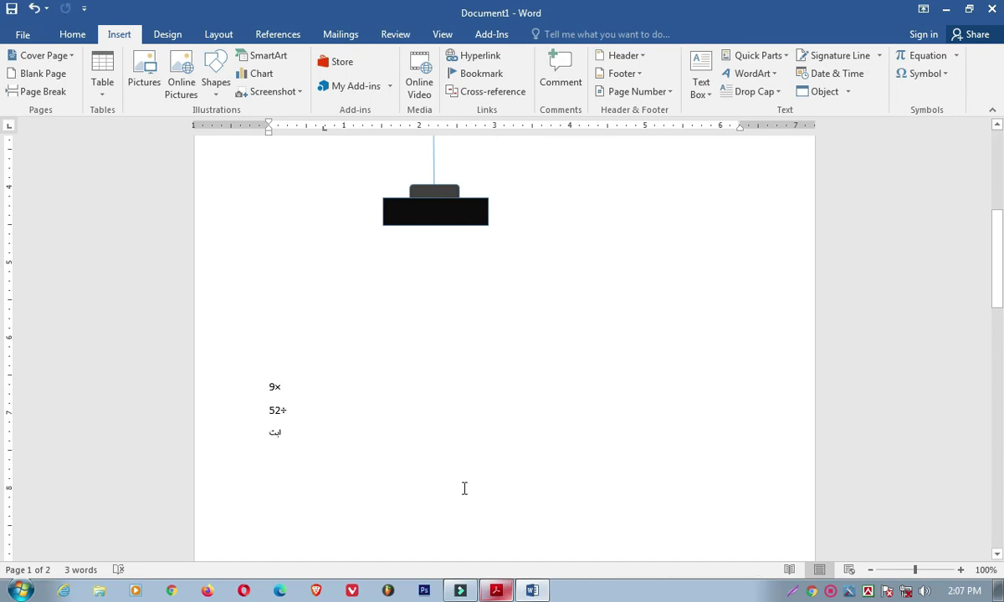
- Switch to Acrobat Reader showing the course outline's Class-4 to Class-7 topics
key(alt+Tab)
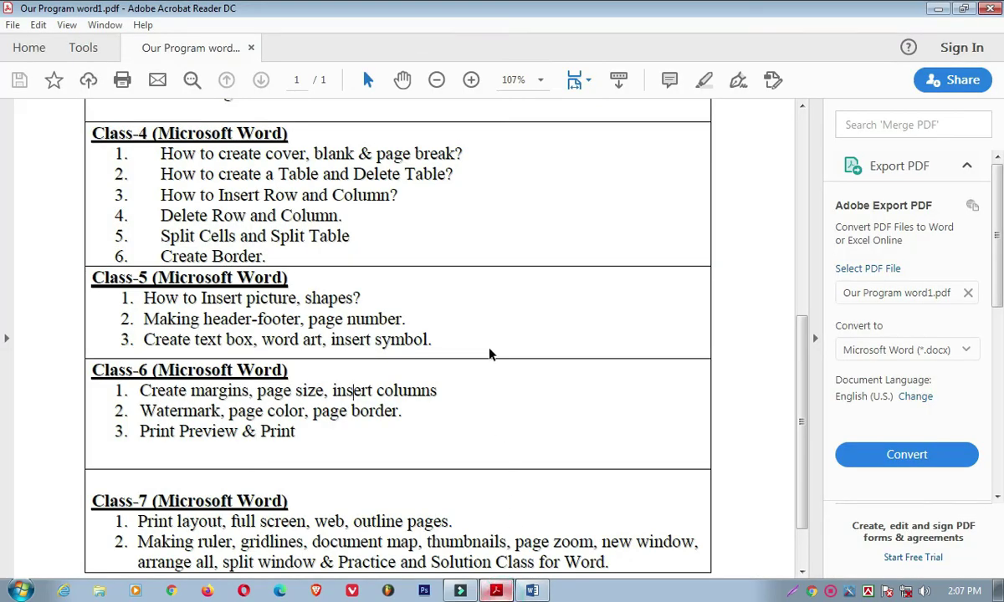